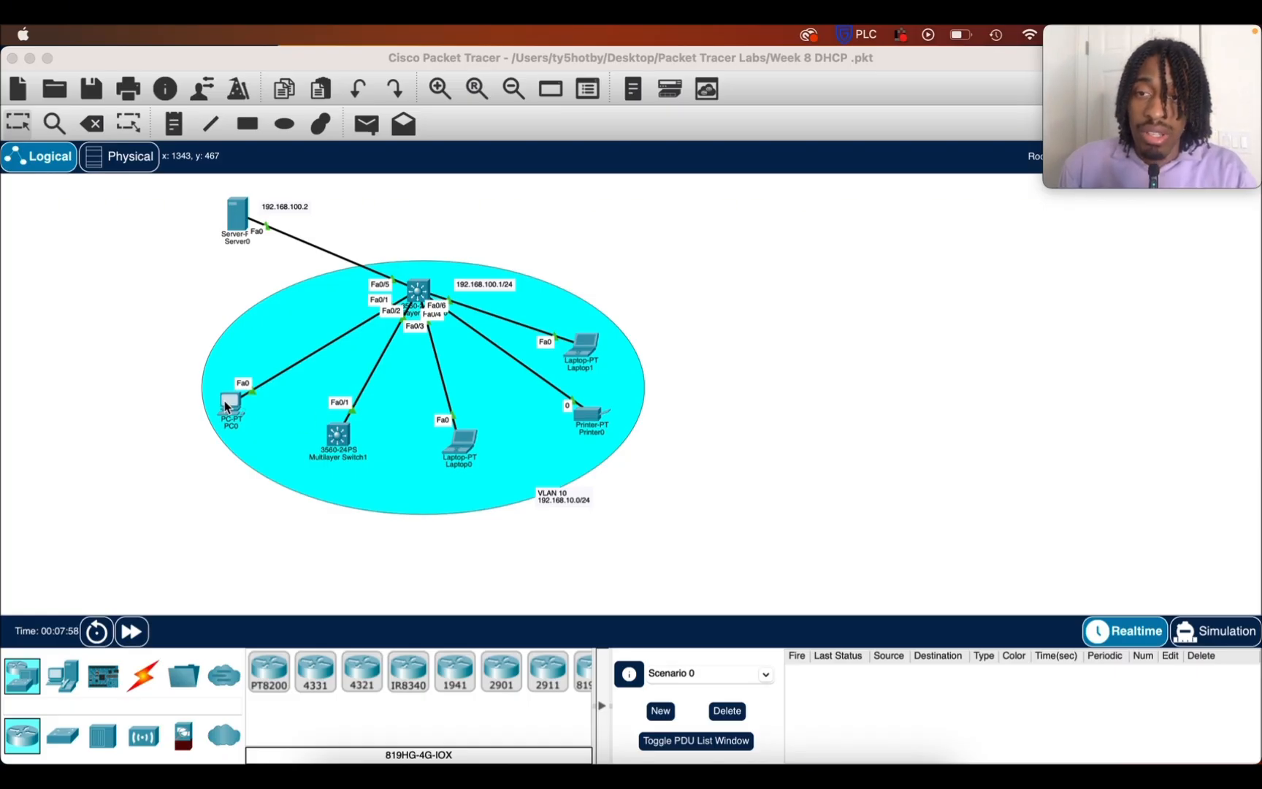
{"action": "left_click", "coordinate": [226, 406]}
{"action": "left_click", "coordinate": [248, 405]}
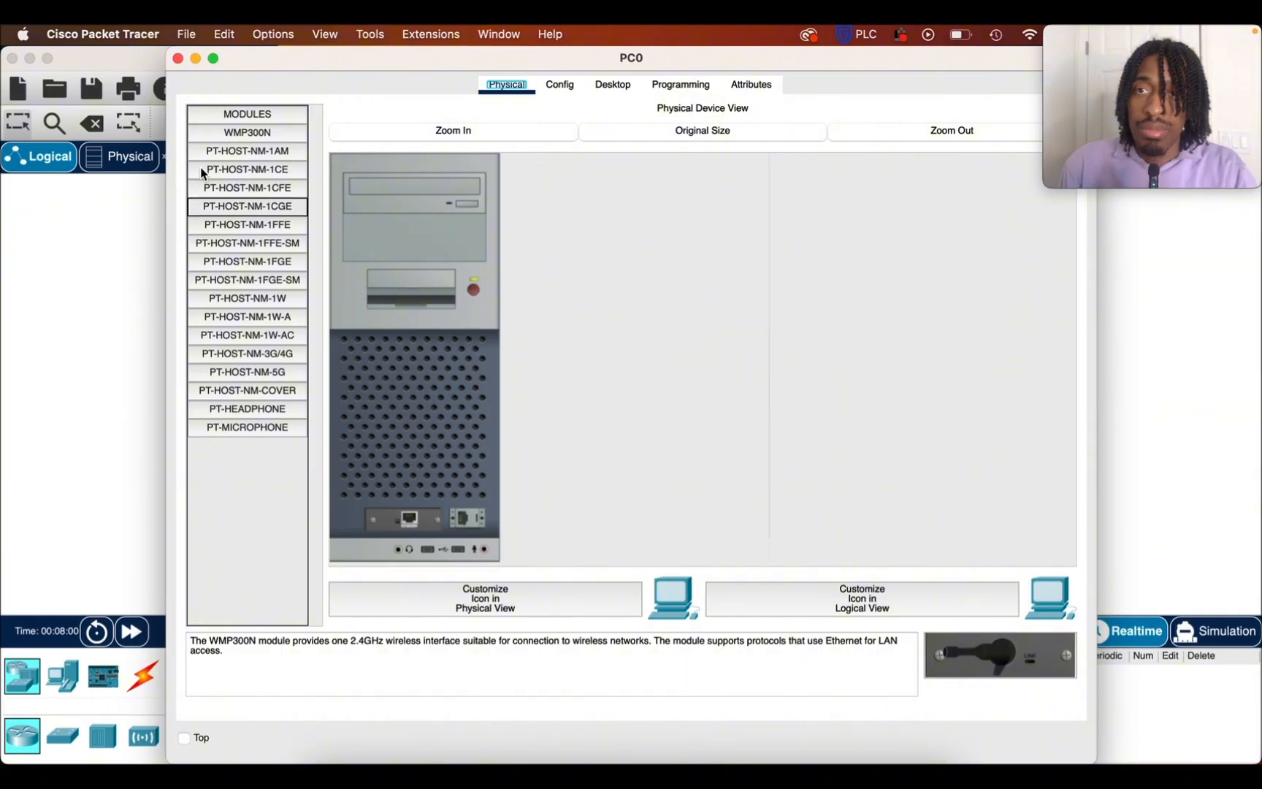
{"action": "left_click", "coordinate": [177, 58]}
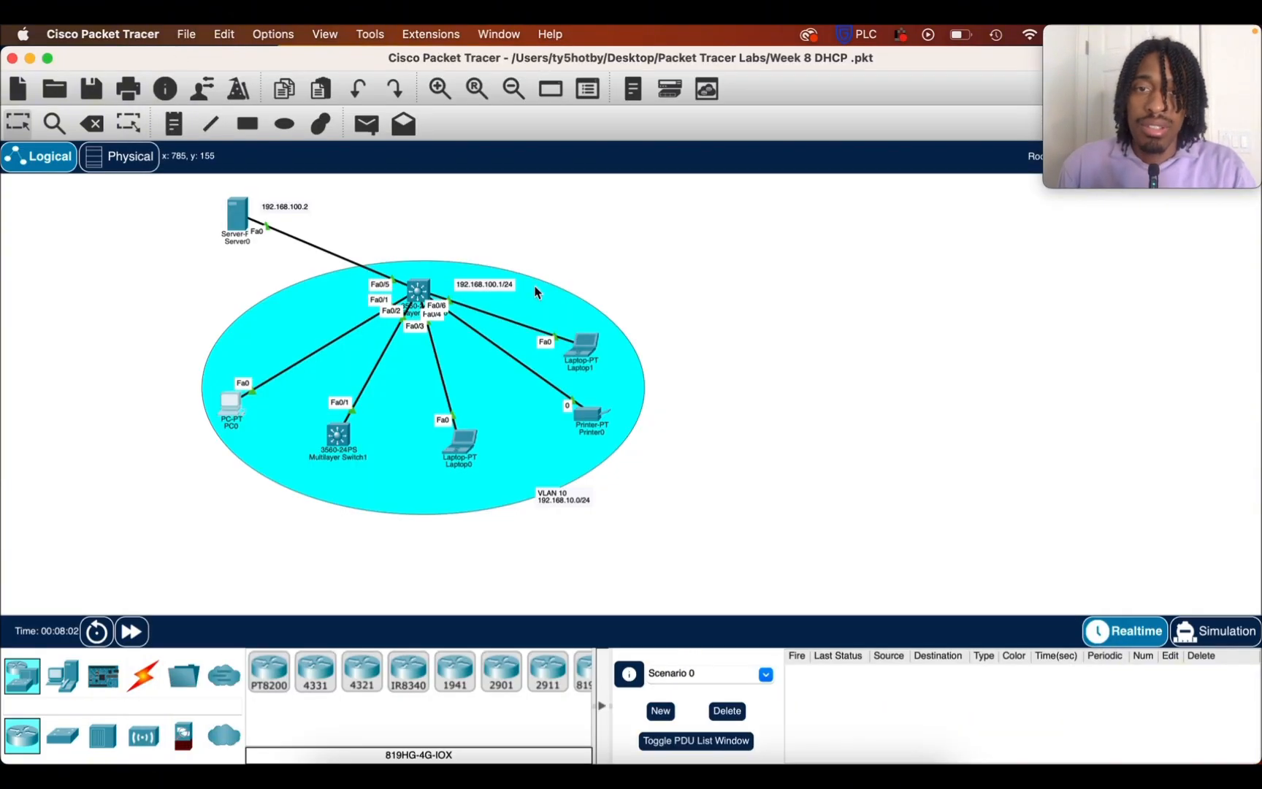
Place a two-line note beside Laptop1 reading "Tride" and "192.168.10.3"
{"action": "mouse_move", "coordinate": [584, 350]}
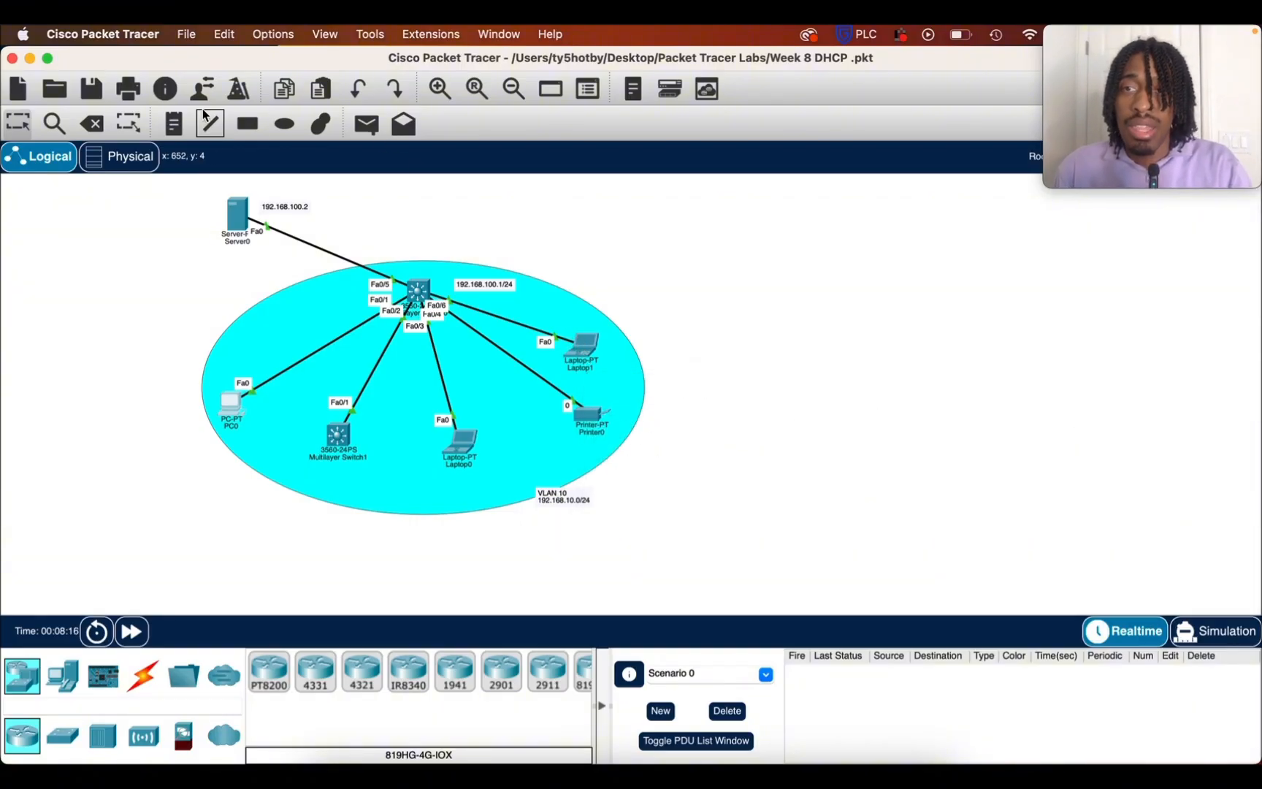
{"action": "left_click", "coordinate": [174, 123]}
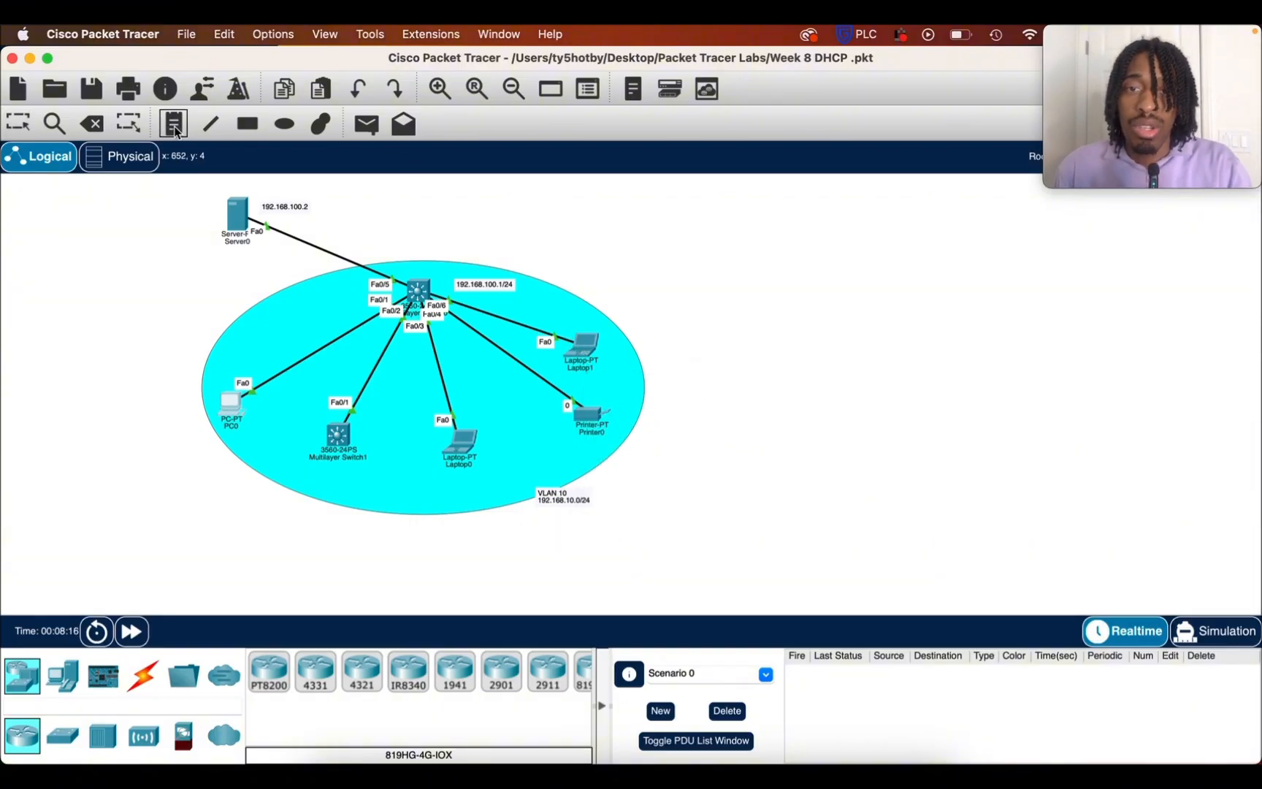
{"action": "left_click", "coordinate": [610, 349]}
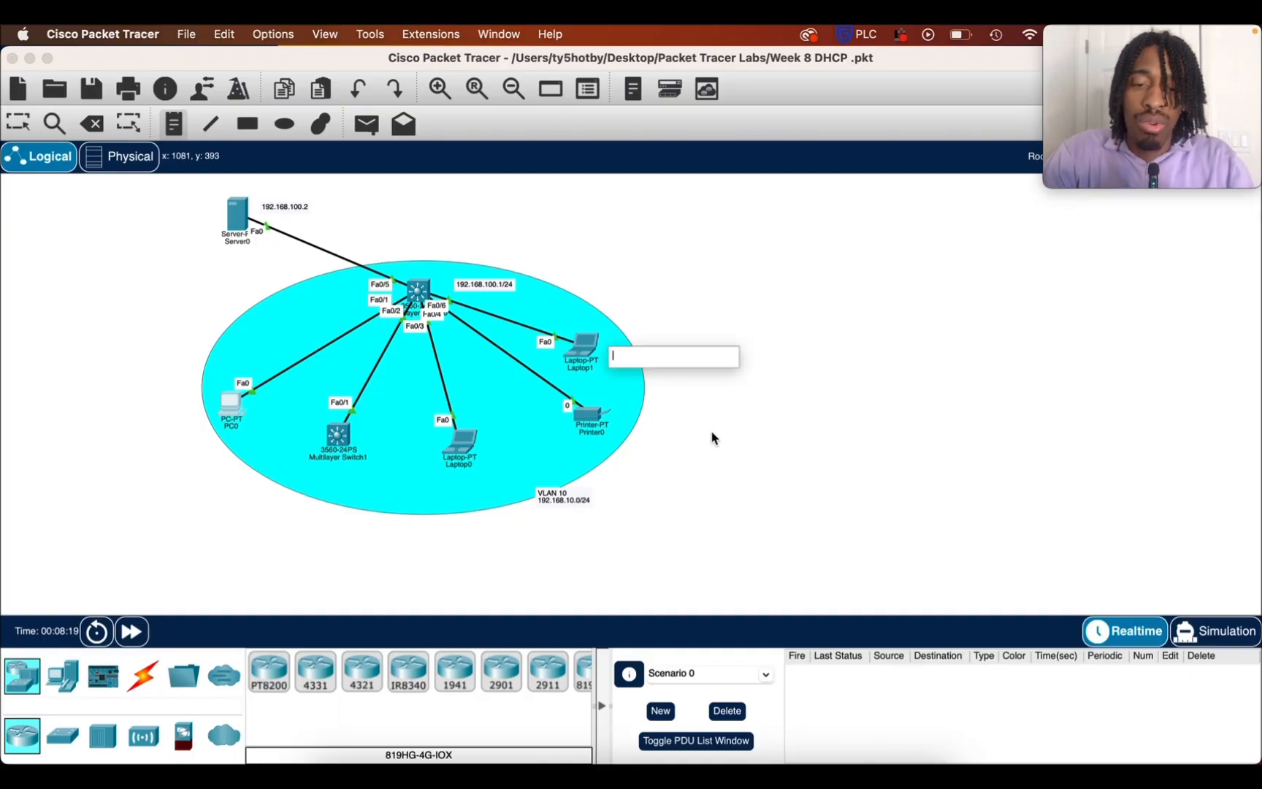
{"action": "type", "text": "Tride"}
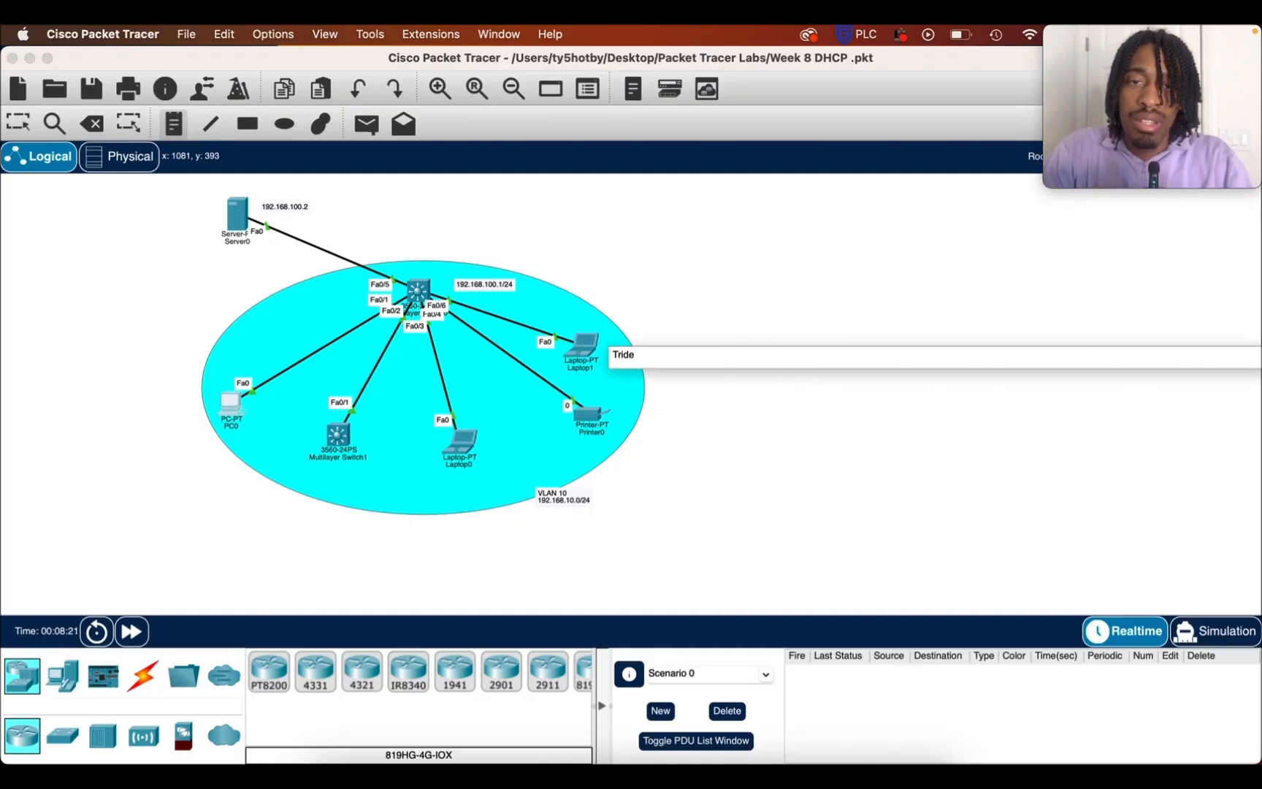
{"action": "key", "text": "Return"}
{"action": "type", "text": "19"}
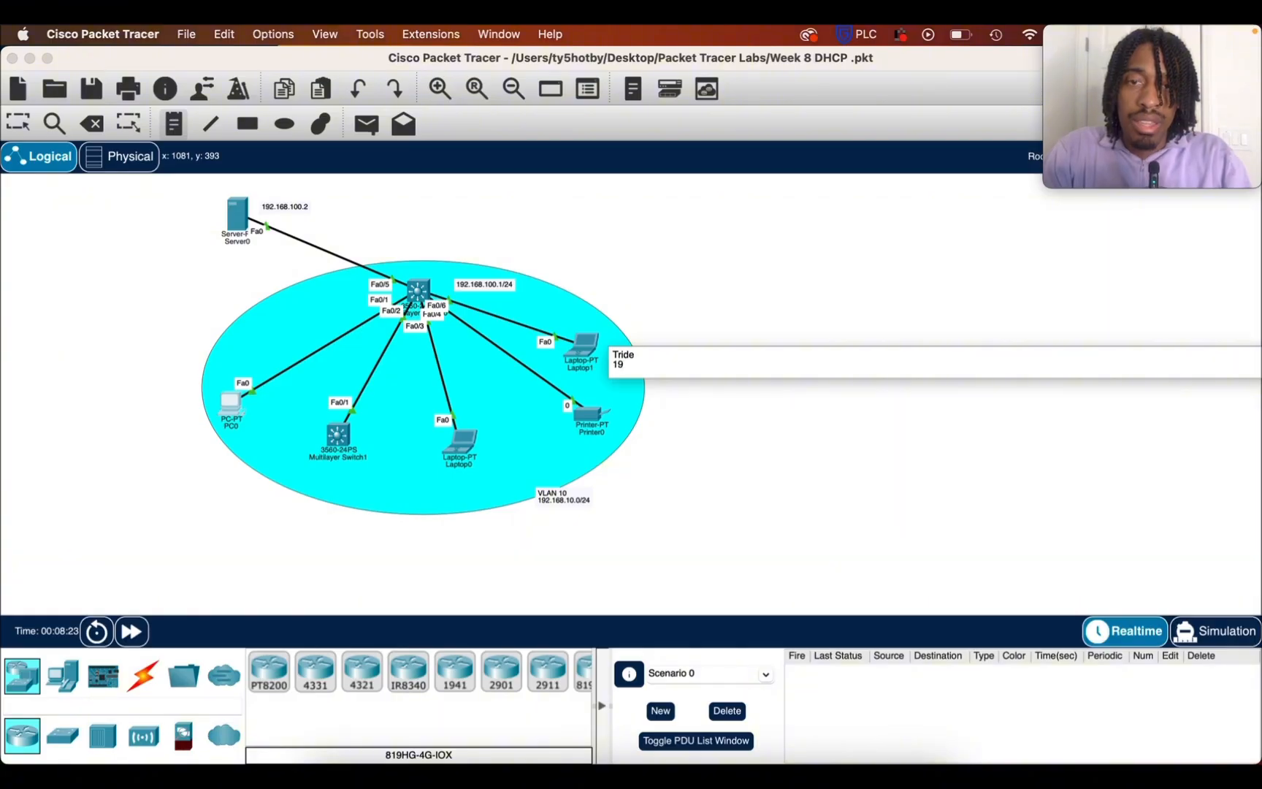
{"action": "type", "text": "2.1"}
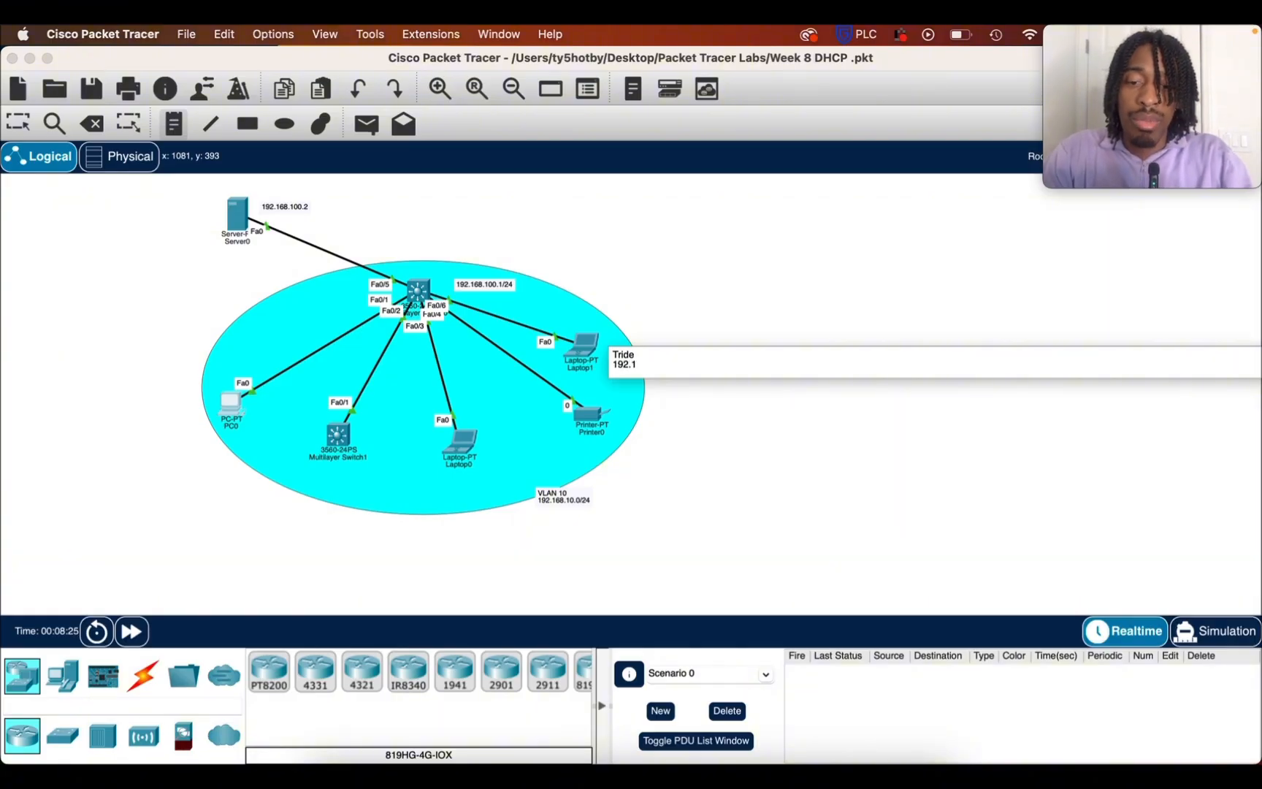
{"action": "type", "text": "68.1"}
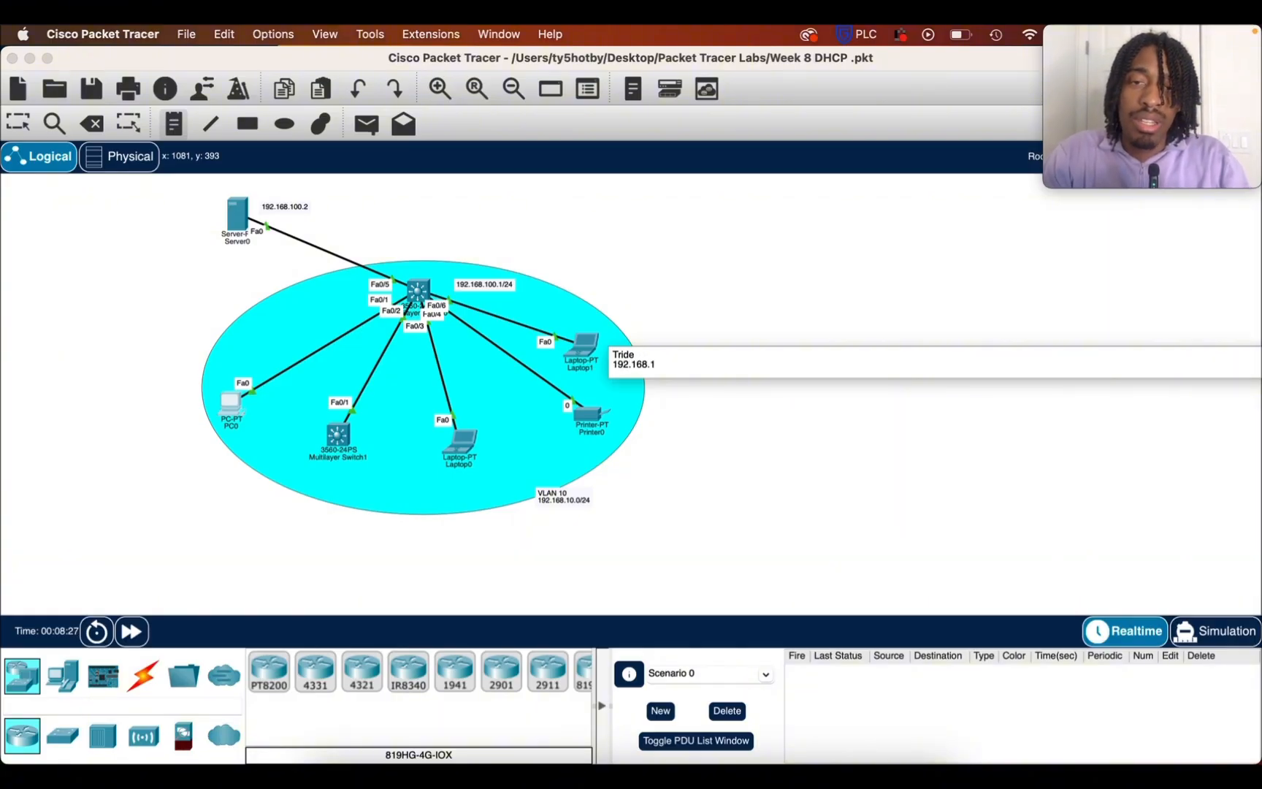
{"action": "type", "text": "0"}
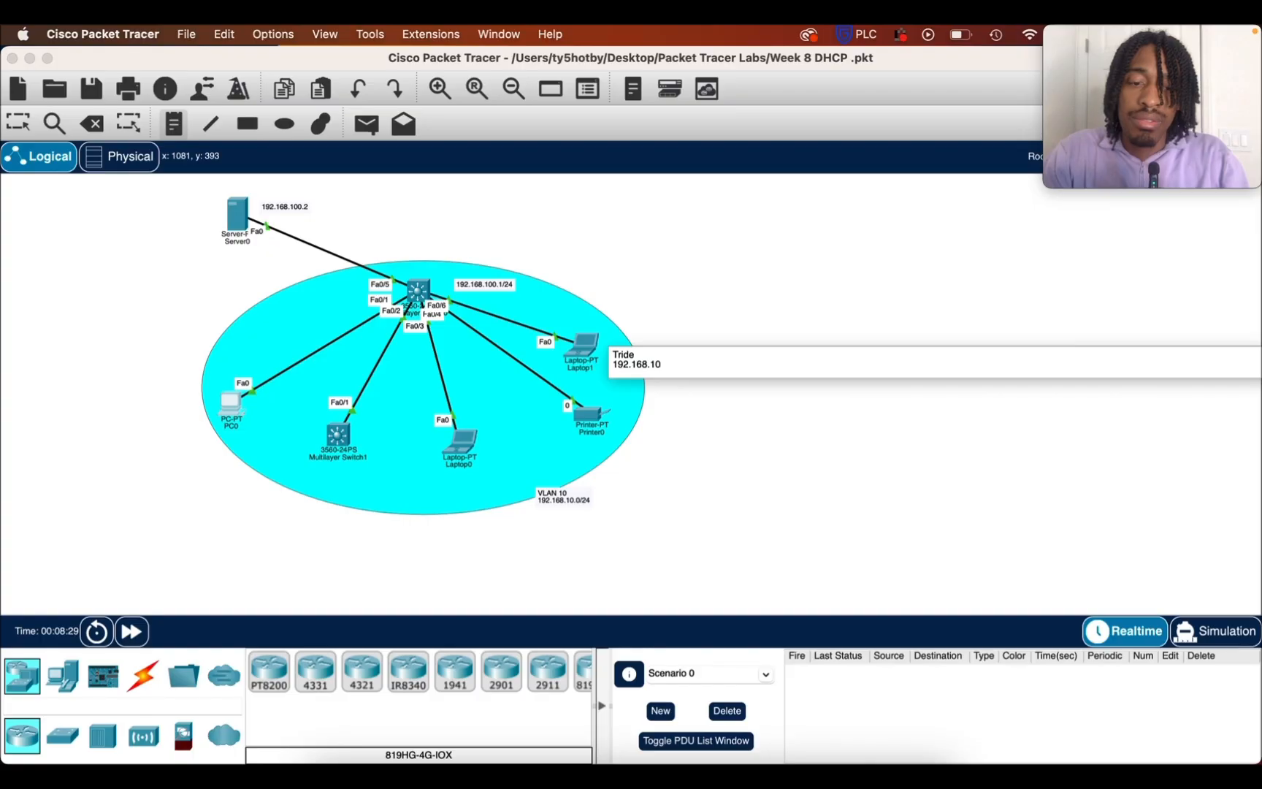
{"action": "type", "text": ".3"}
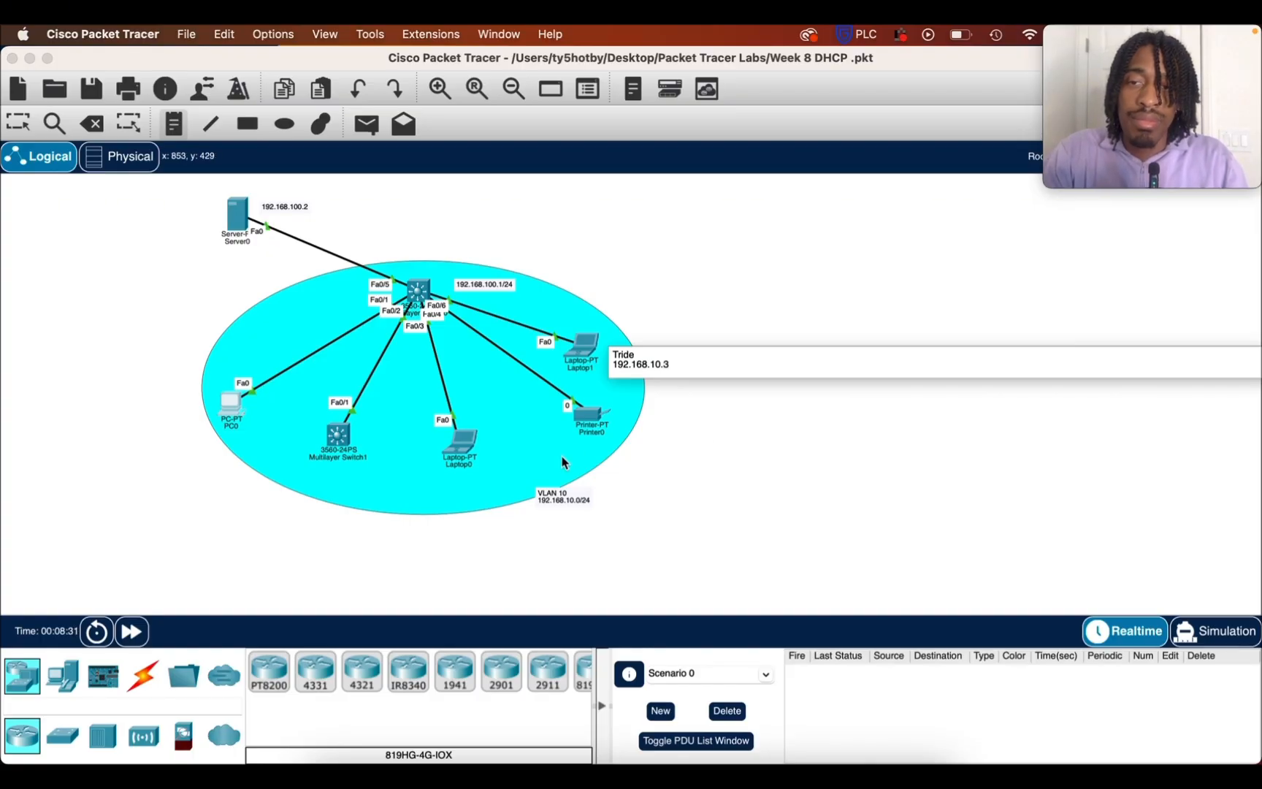
{"action": "left_click", "coordinate": [297, 565]}
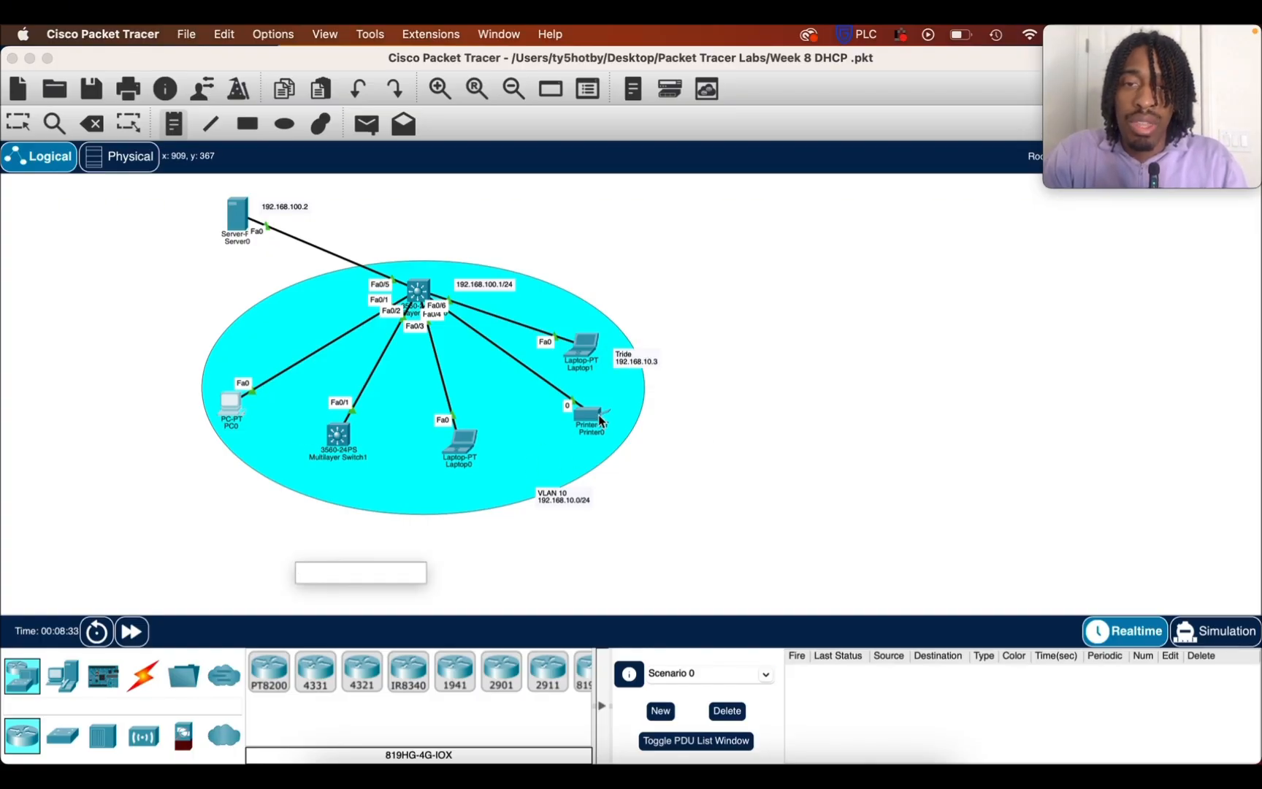
{"action": "left_click", "coordinate": [14, 130]}
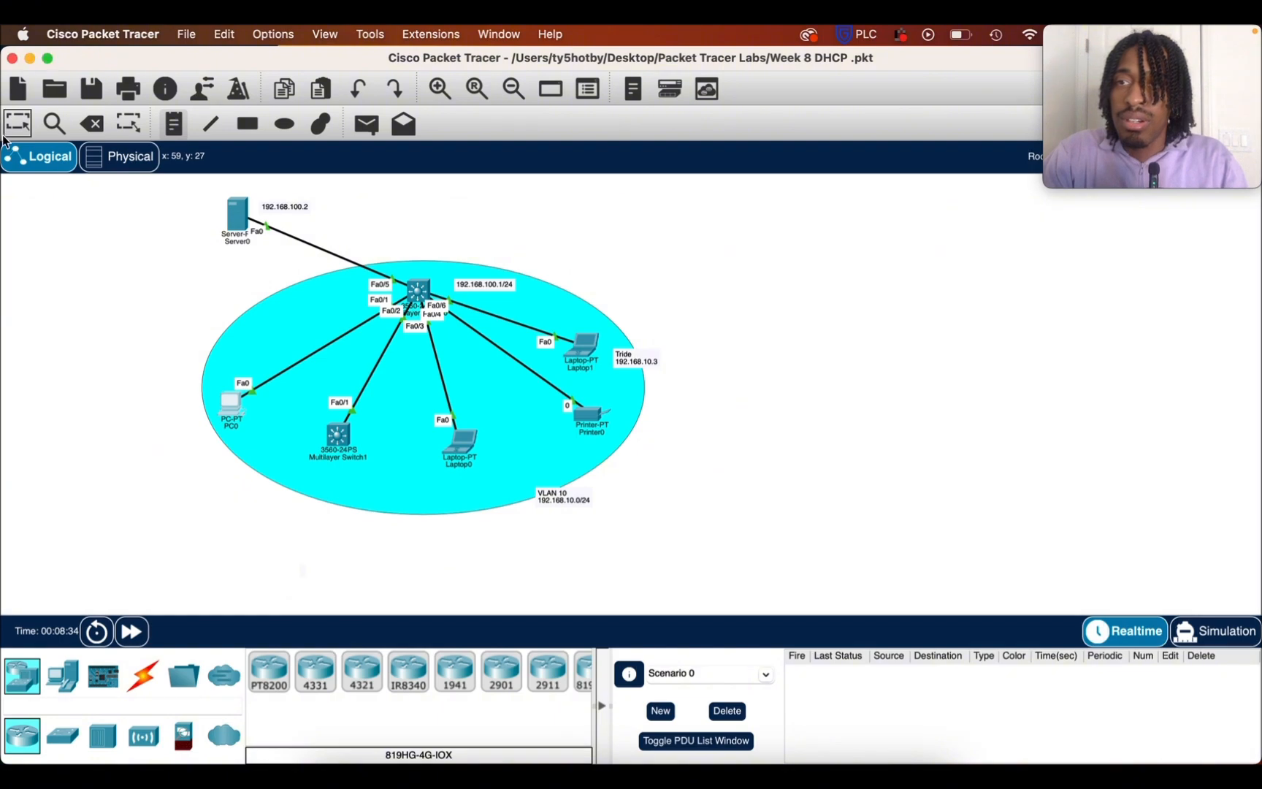
Check Printer0's IP address and place a two-line note below it reading "Printer" and "1192.168.10.4"
{"action": "mouse_move", "coordinate": [600, 417]}
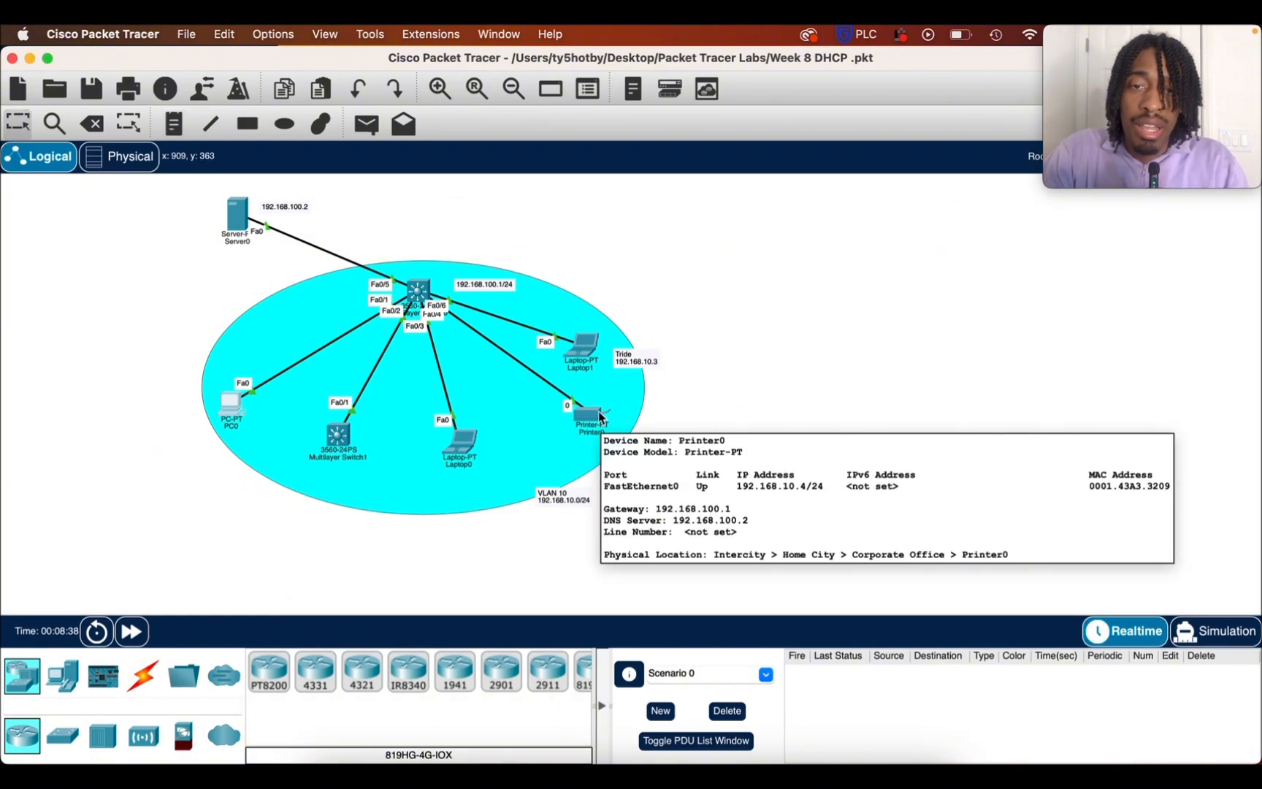
{"action": "left_click", "coordinate": [174, 124]}
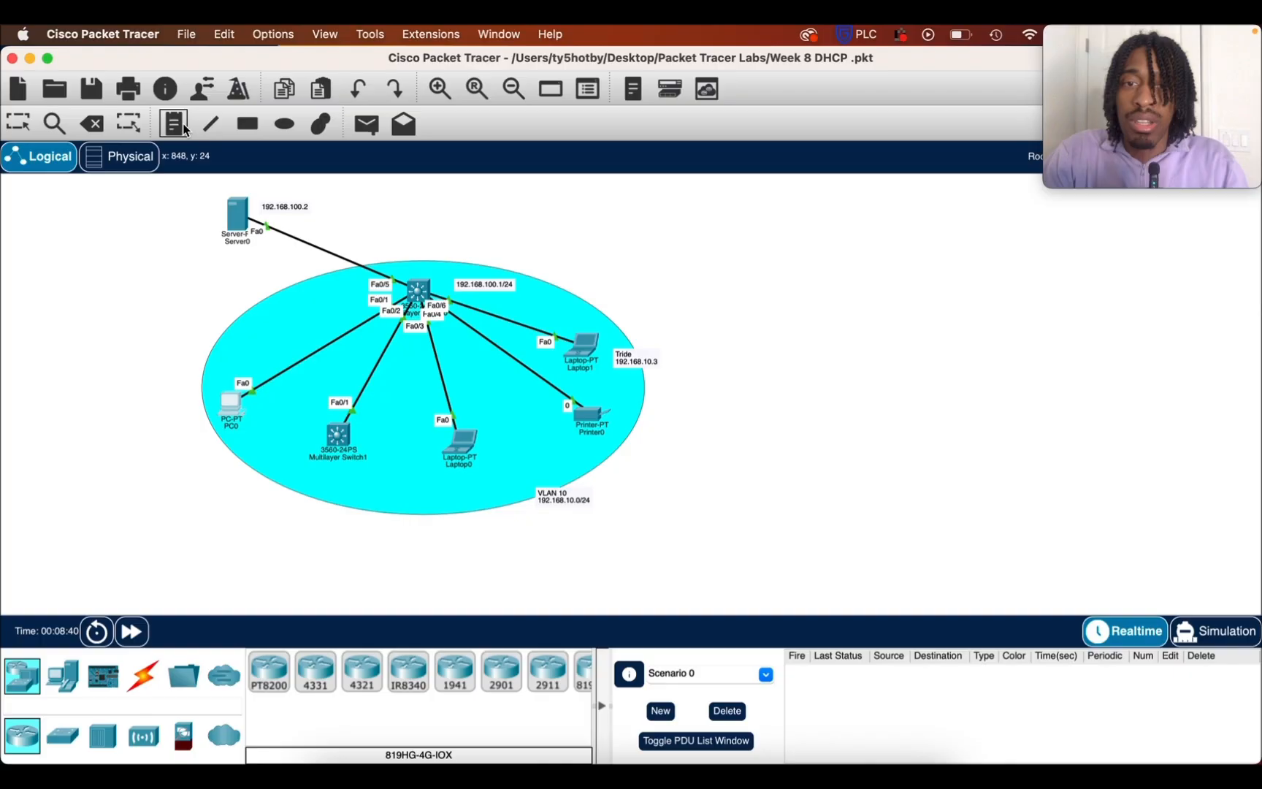
{"action": "left_click", "coordinate": [612, 454]}
{"action": "type", "text": "Printer"}
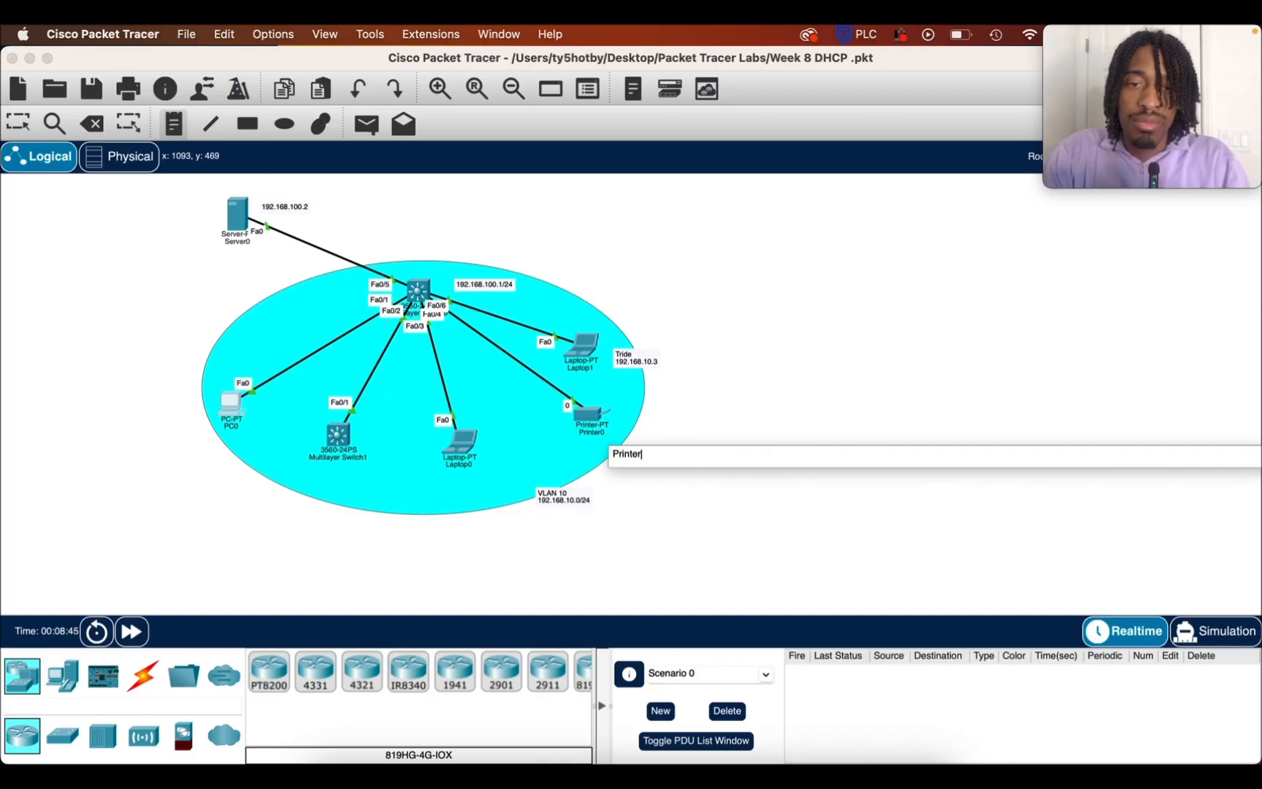
{"action": "key", "text": "Return"}
{"action": "type", "text": "1192.168"}
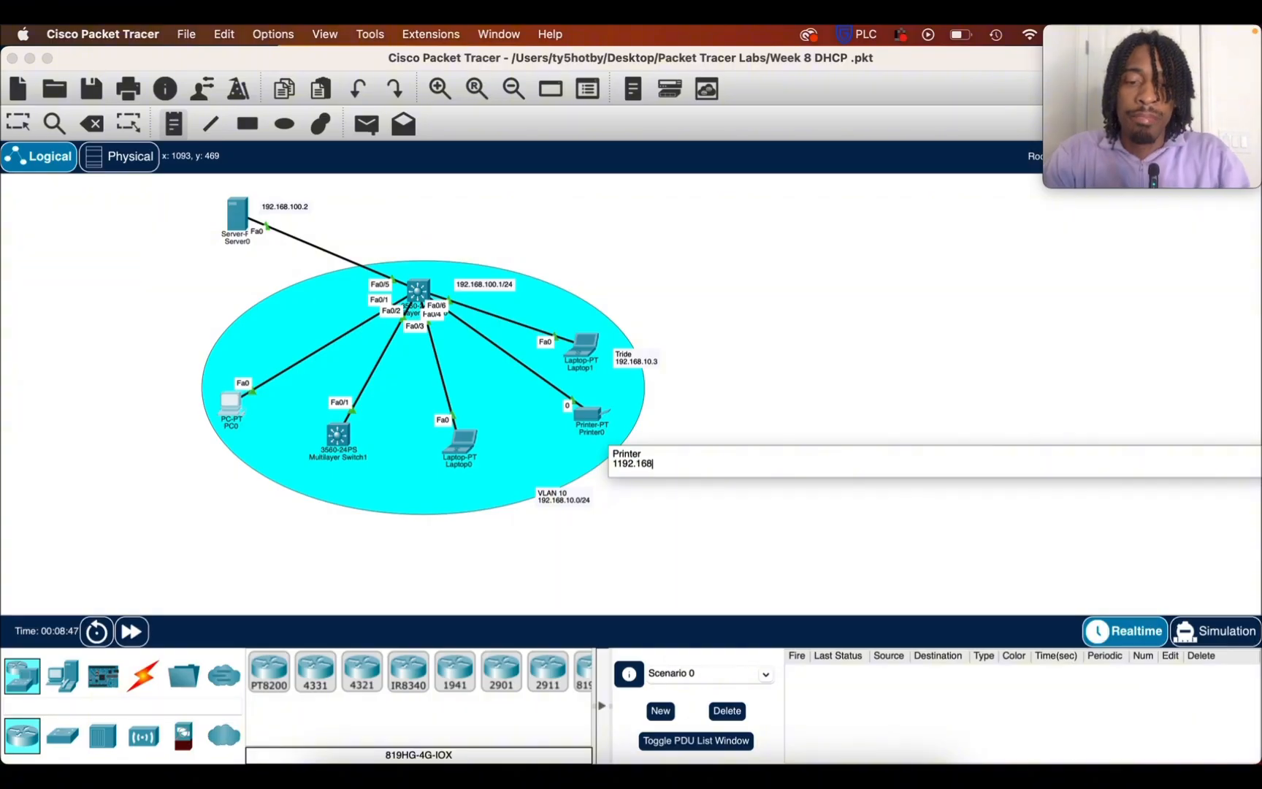
{"action": "type", "text": ".10."}
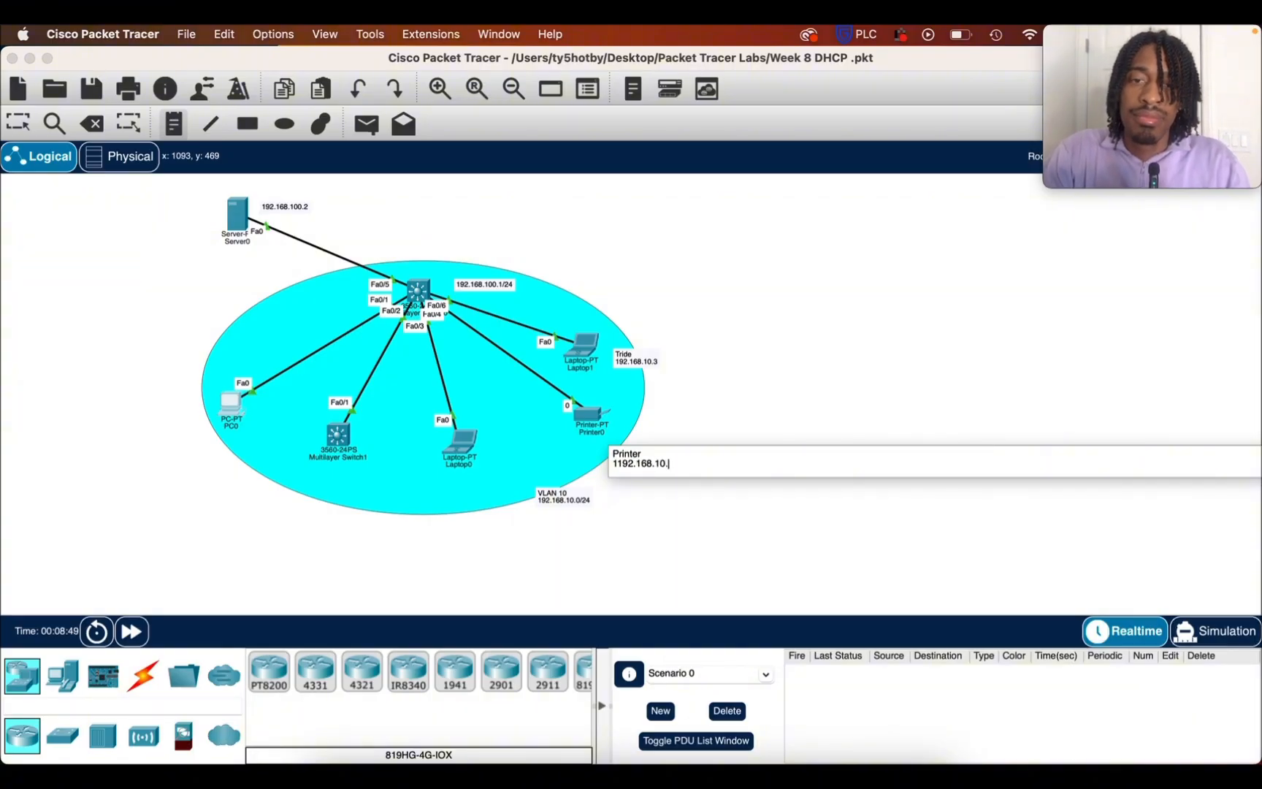
{"action": "type", "text": "4"}
{"action": "left_click", "coordinate": [442, 588]}
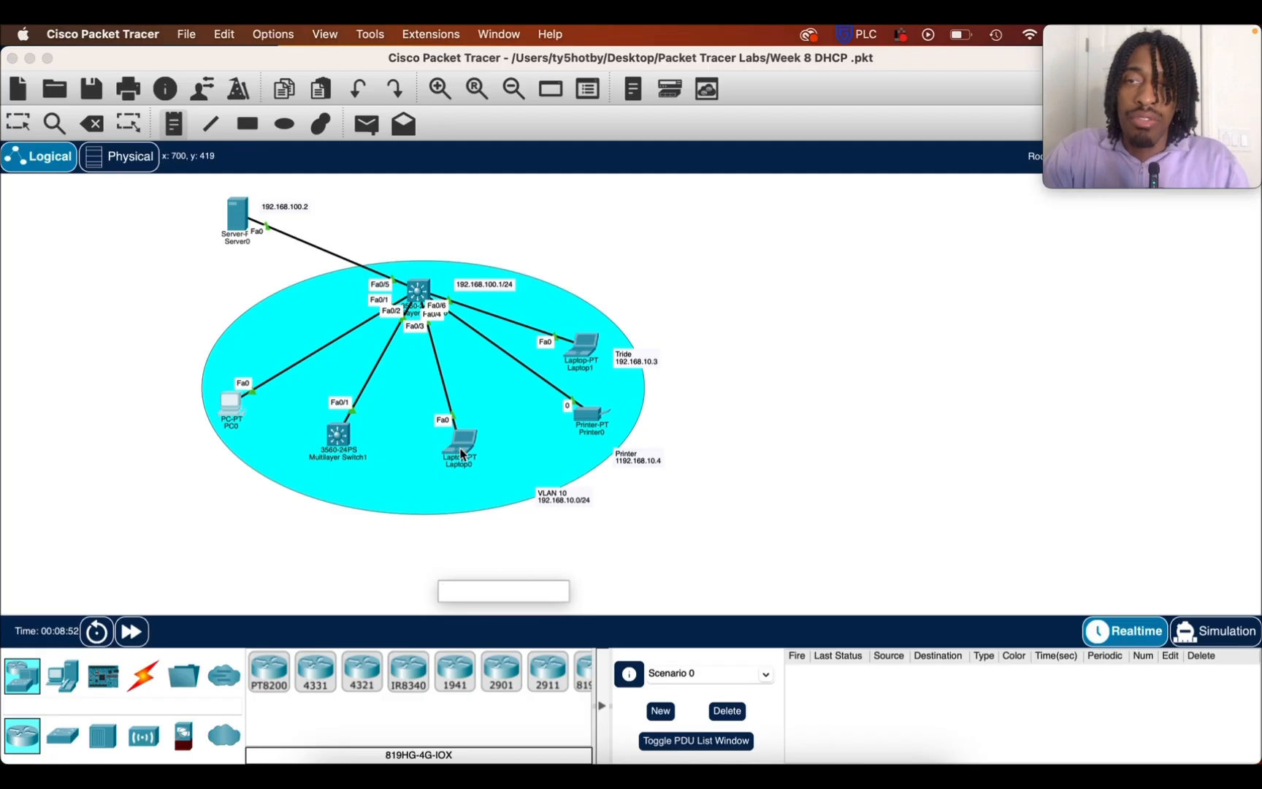
{"action": "key", "text": "Escape"}
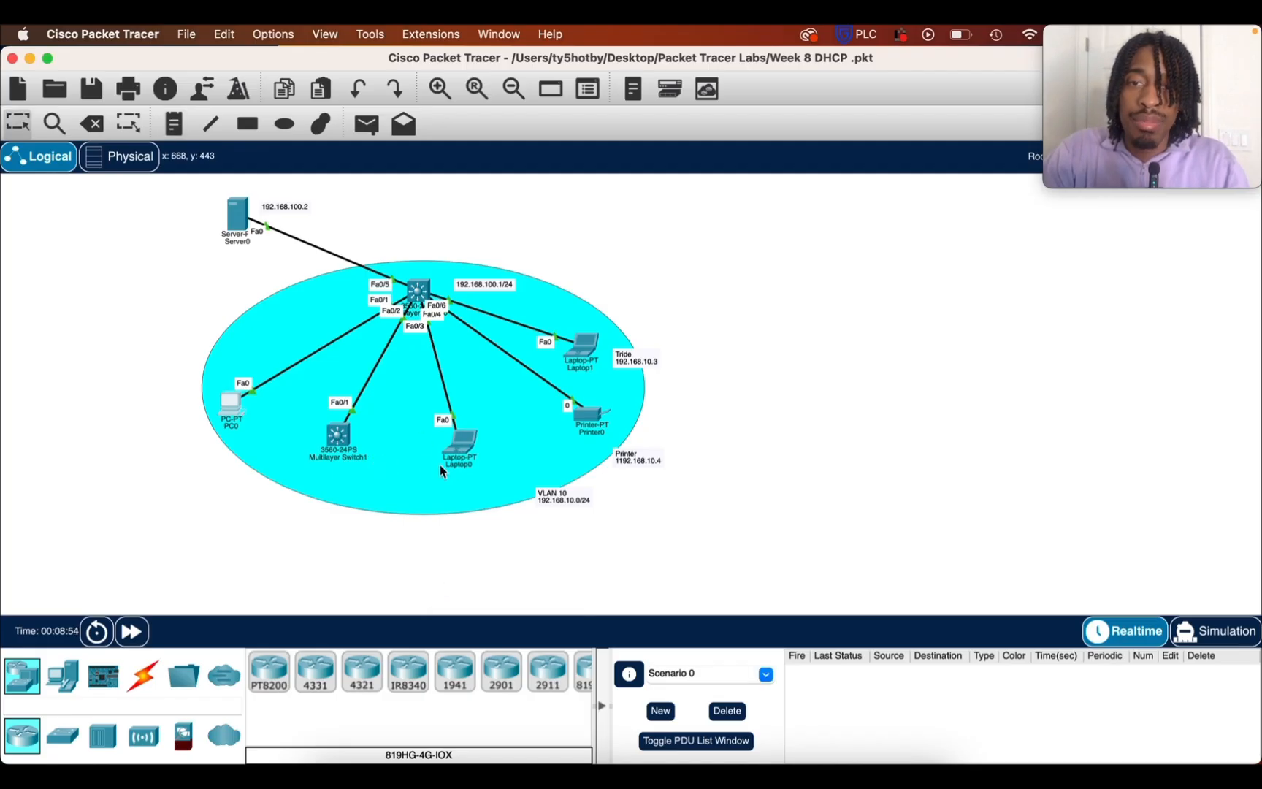
Check Laptop0's IP address and place a two-line note below it reading "True" and "192.168.10.2"
{"action": "mouse_move", "coordinate": [461, 453]}
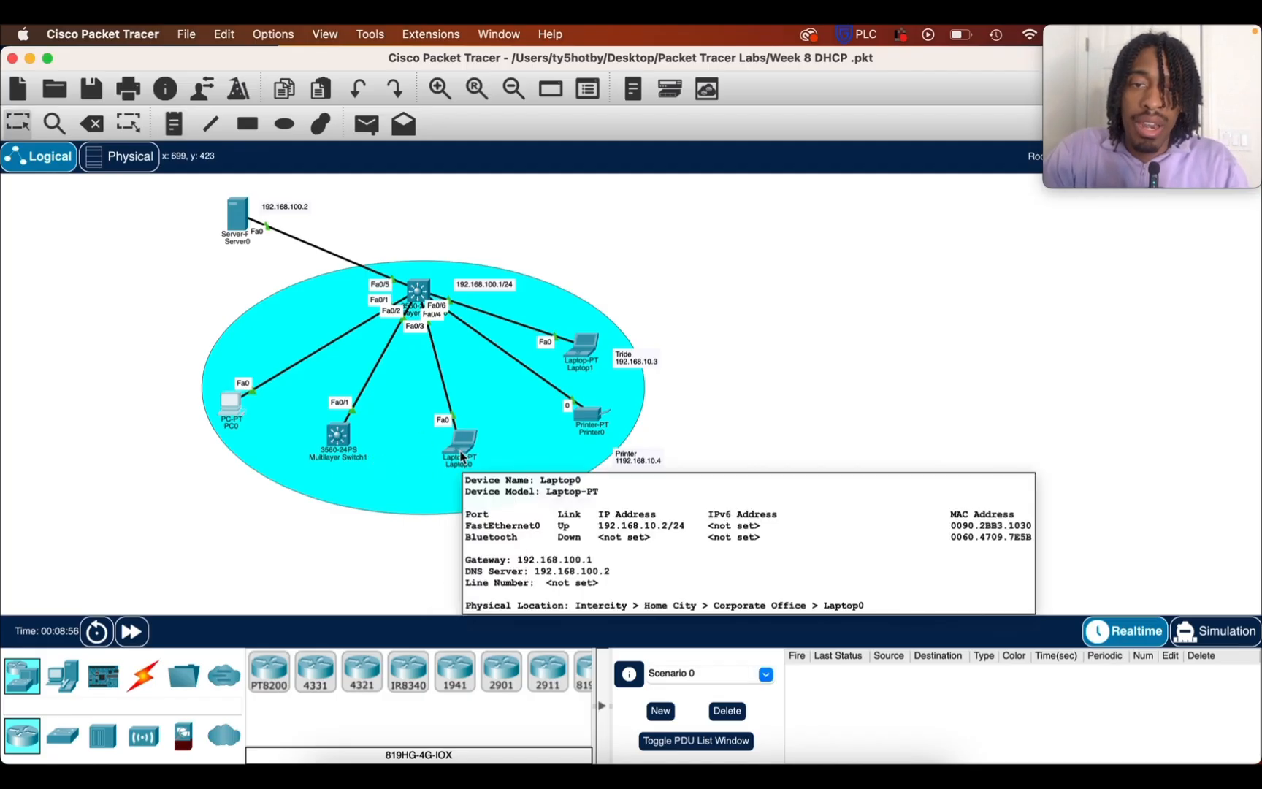
{"action": "key", "text": "n"}
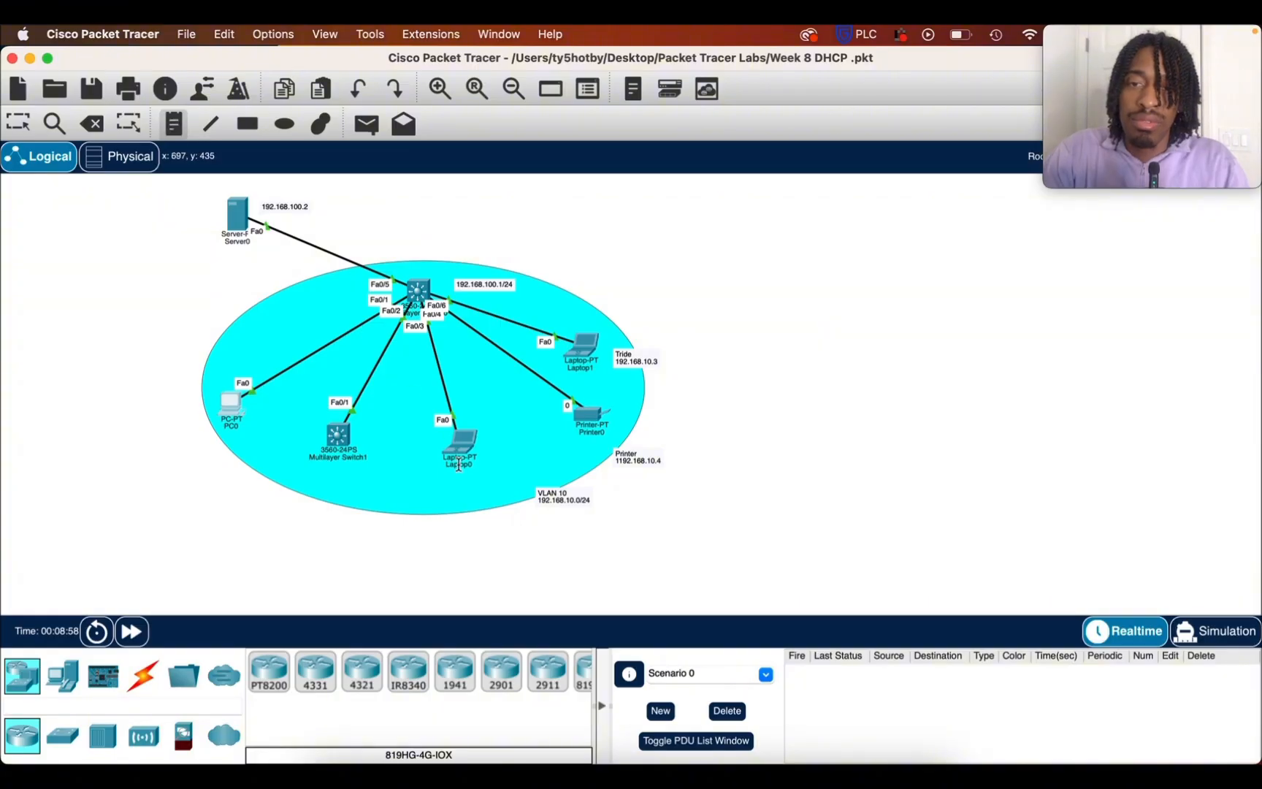
{"action": "left_click", "coordinate": [446, 482]}
{"action": "type", "text": "True"}
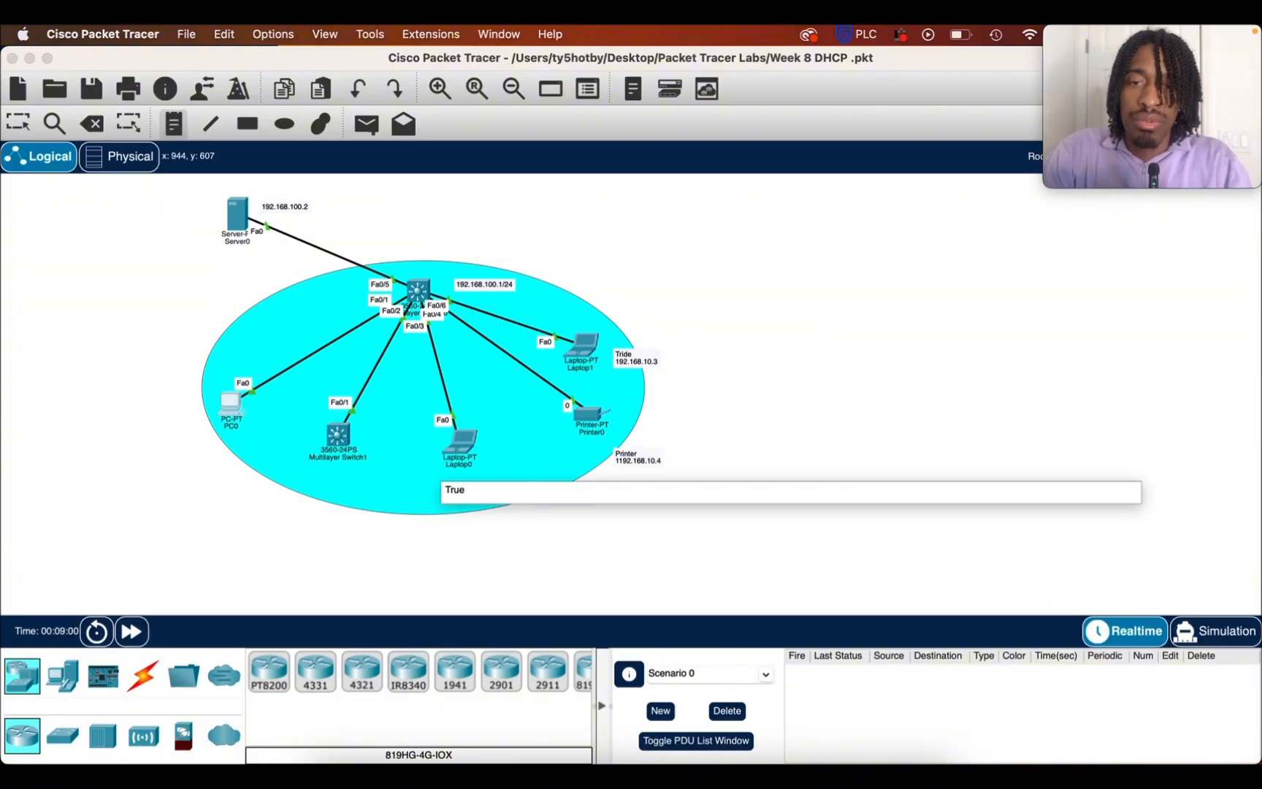
{"action": "key", "text": "Return"}
{"action": "type", "text": "192.1"}
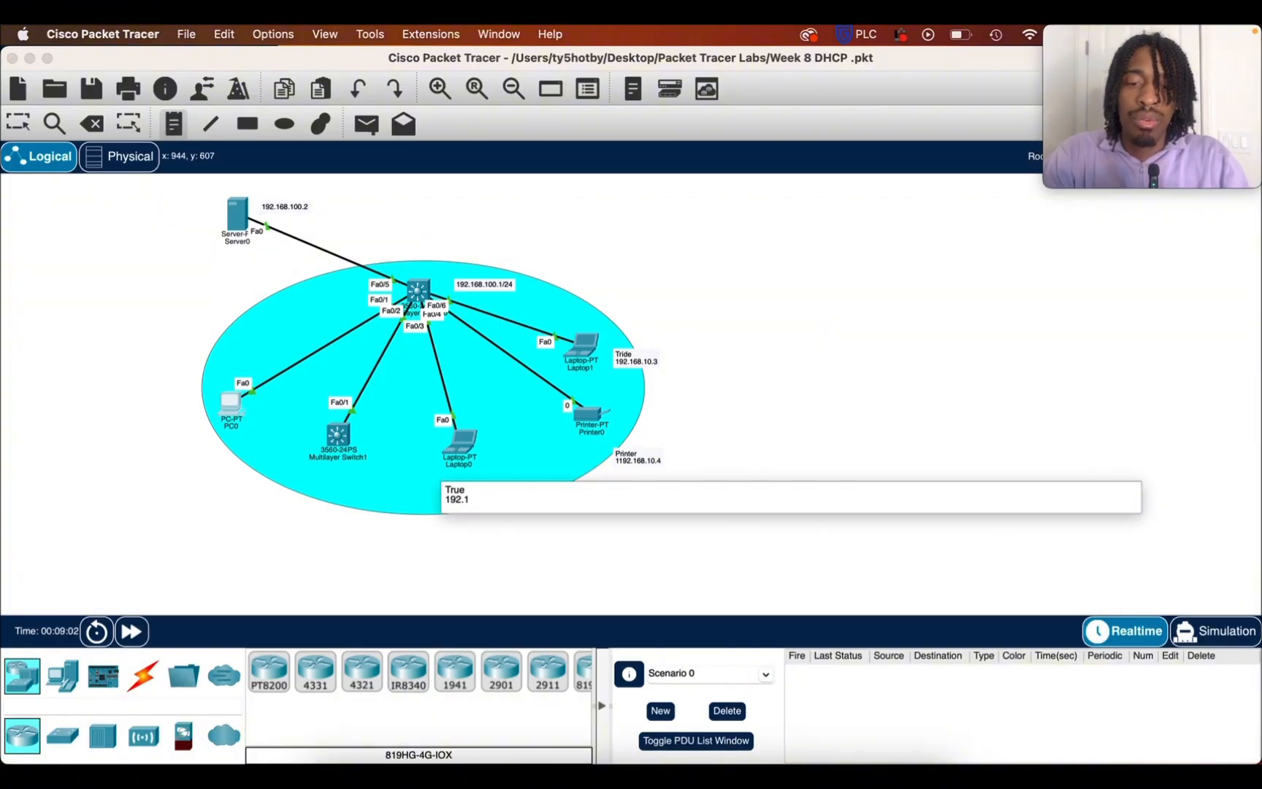
{"action": "type", "text": "68.10.2"}
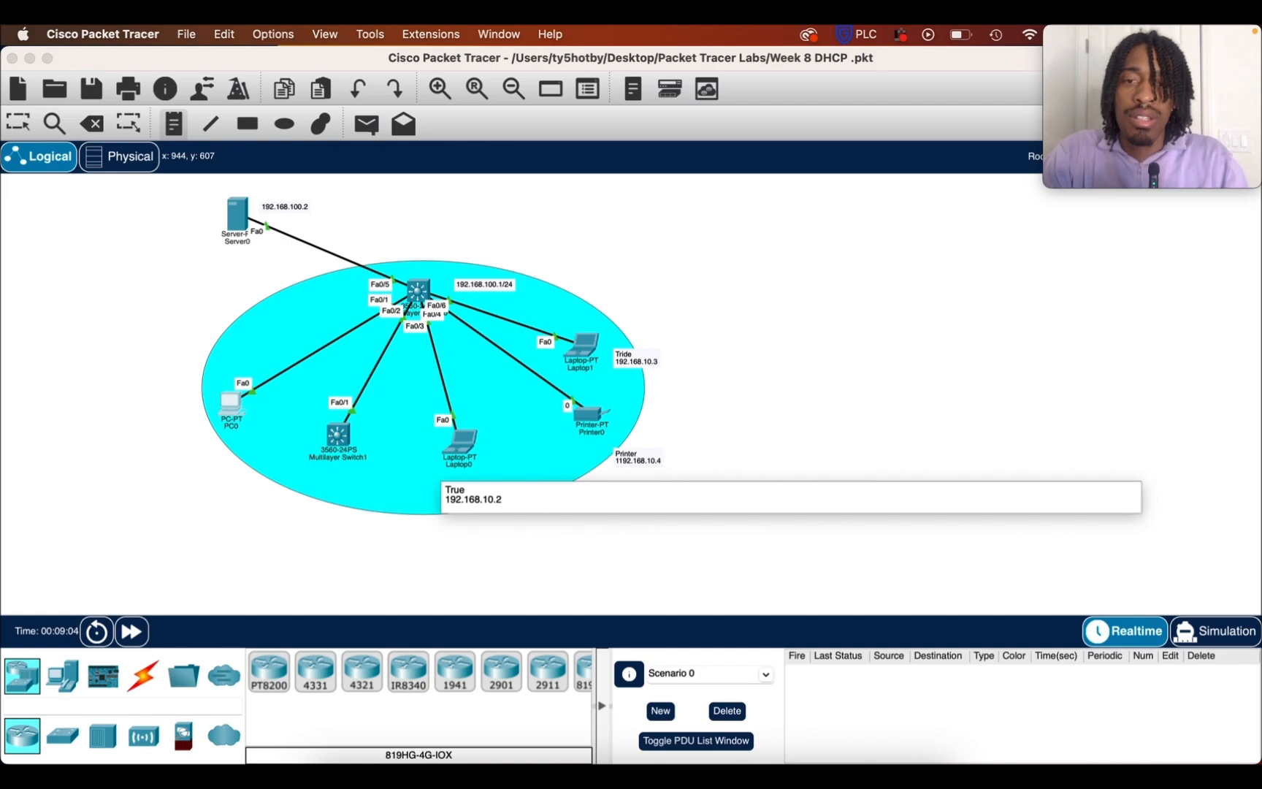
{"action": "left_click", "coordinate": [277, 534]}
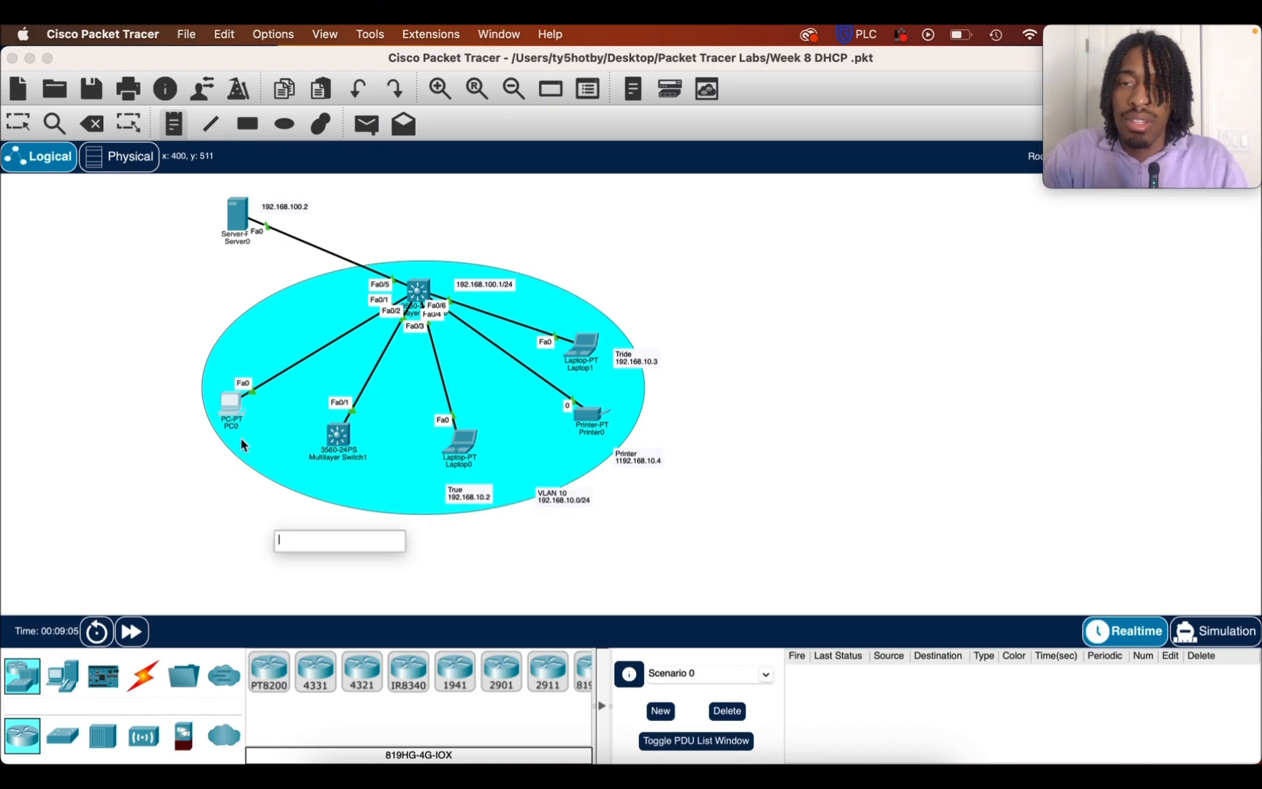
{"action": "left_click", "coordinate": [18, 124]}
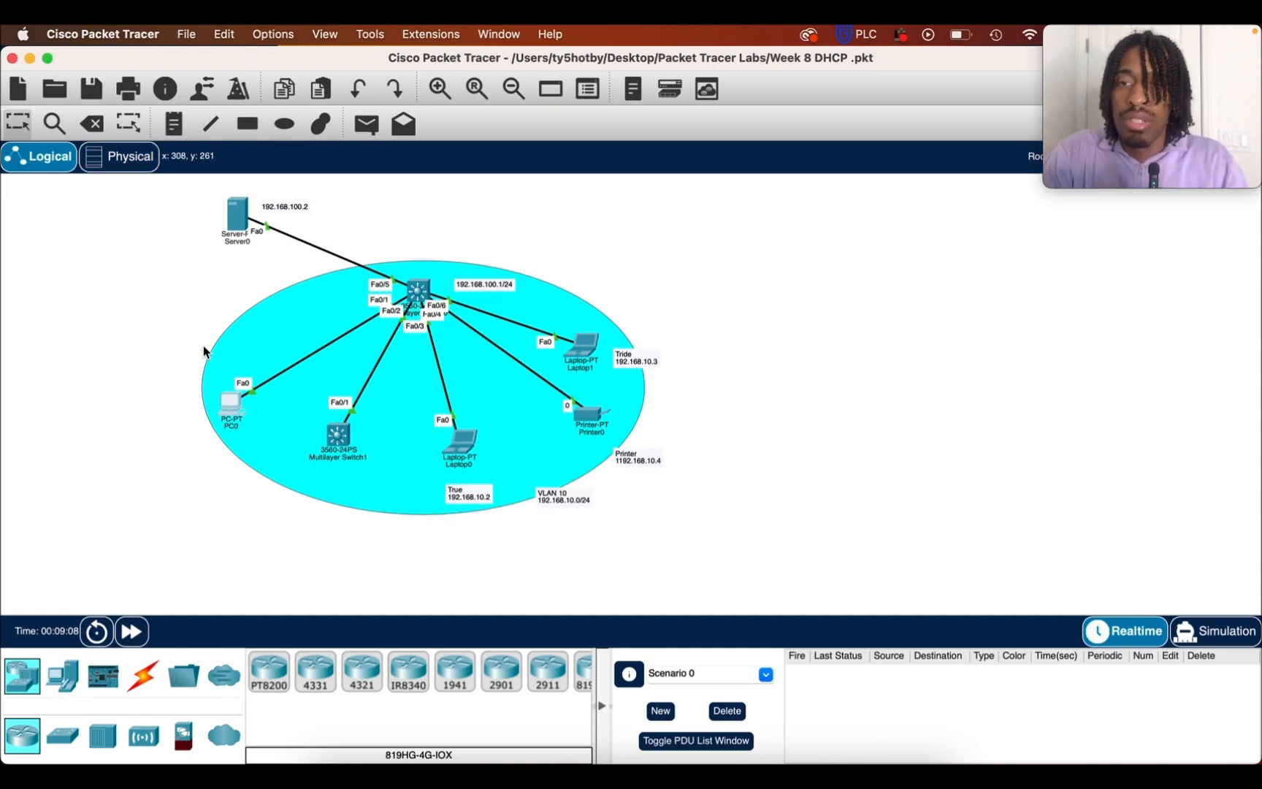
Check PC0's IP address and place a note below it reading "192.168.10.6"
{"action": "mouse_move", "coordinate": [233, 407]}
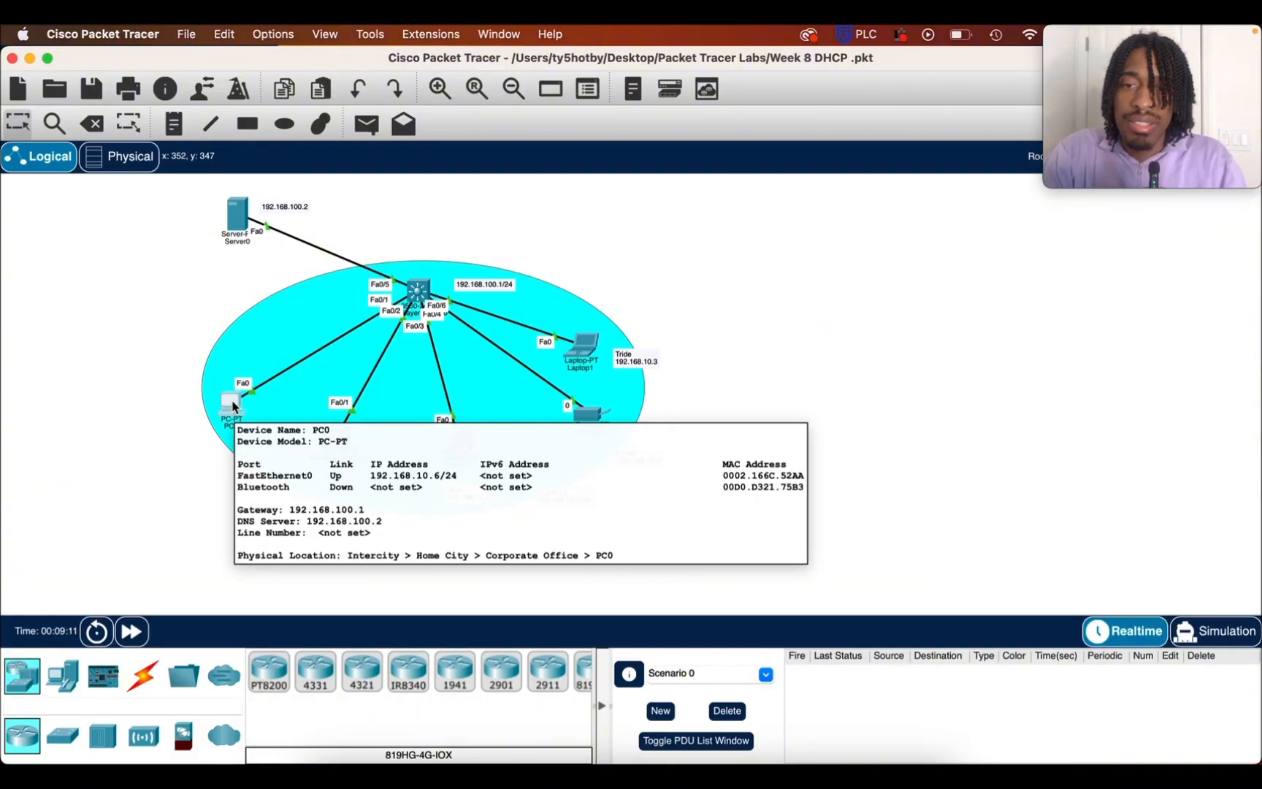
{"action": "key", "text": "n"}
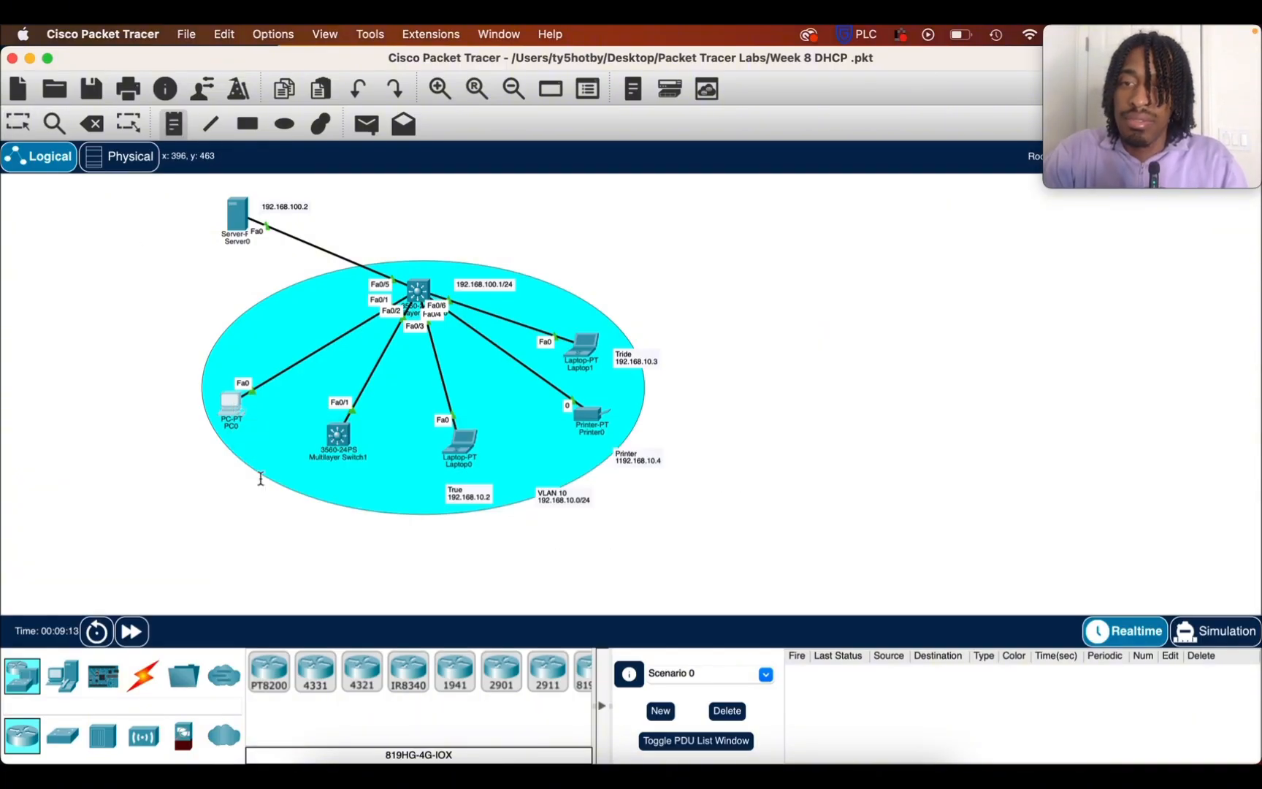
{"action": "left_click", "coordinate": [239, 439]}
{"action": "type", "text": "192.1"}
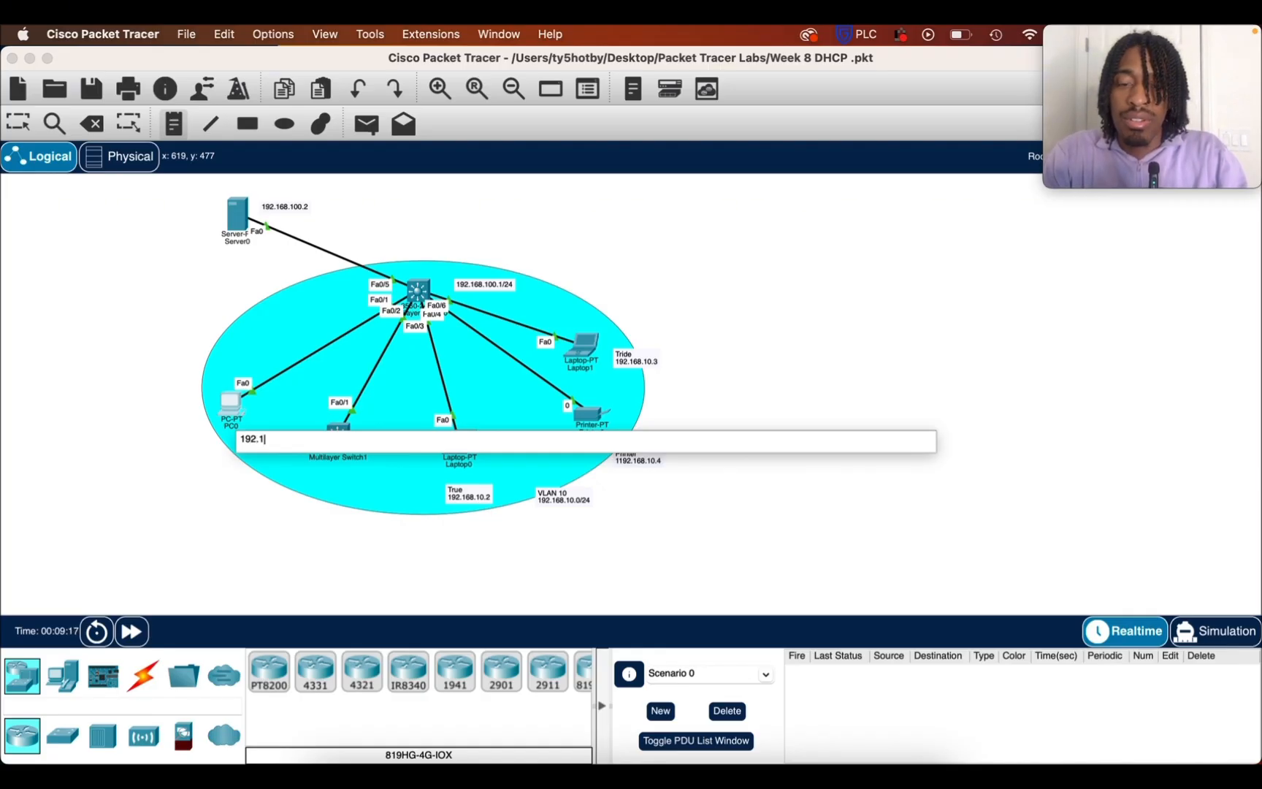
{"action": "type", "text": "68."}
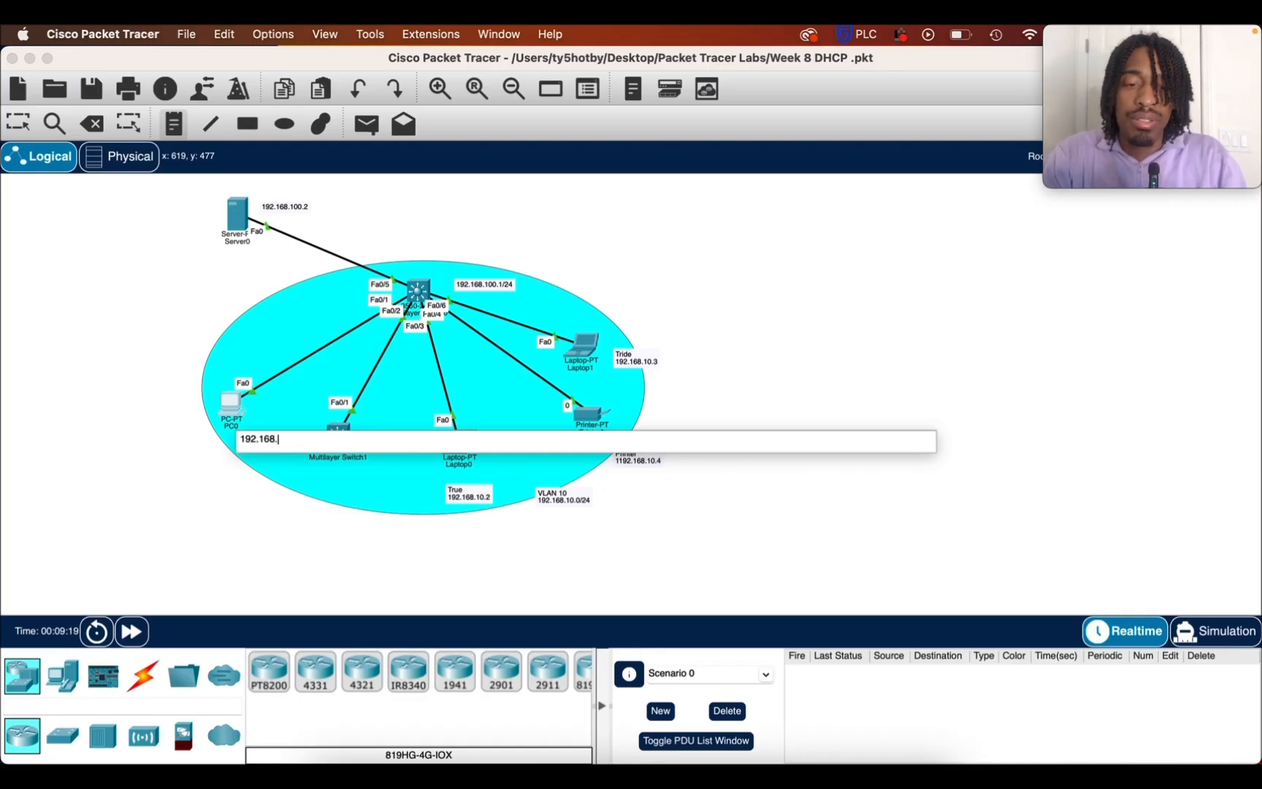
{"action": "type", "text": "10.6"}
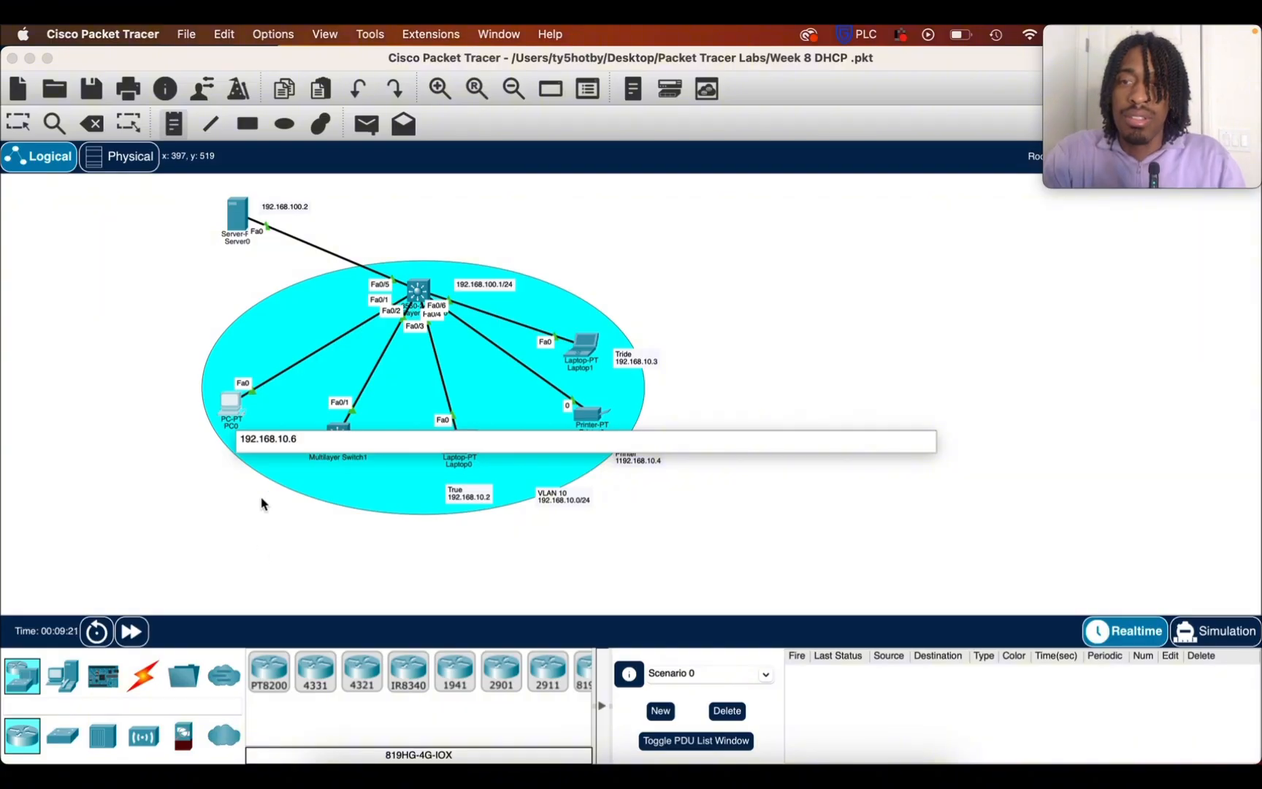
{"action": "left_click", "coordinate": [18, 124]}
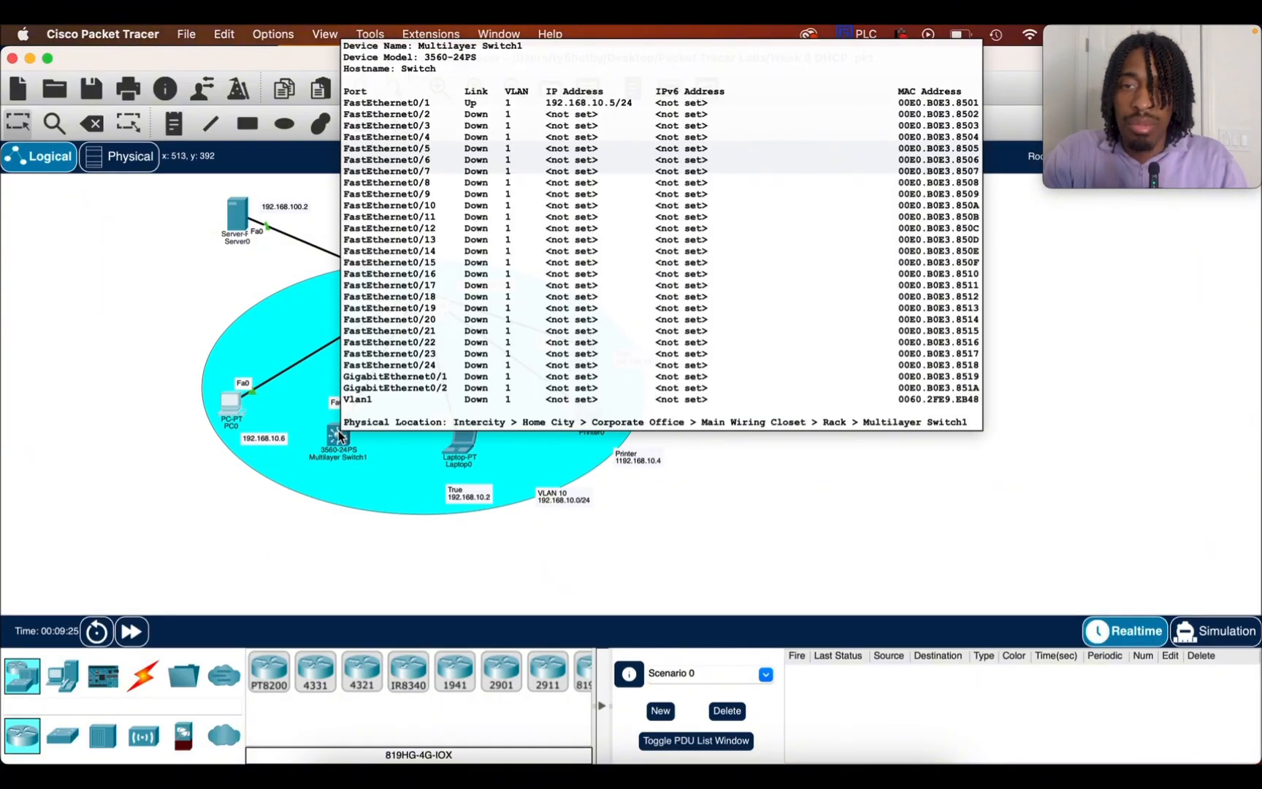
Add the name "Topenga" as a first line above the address in PC0's note
{"action": "double_click", "coordinate": [251, 439]}
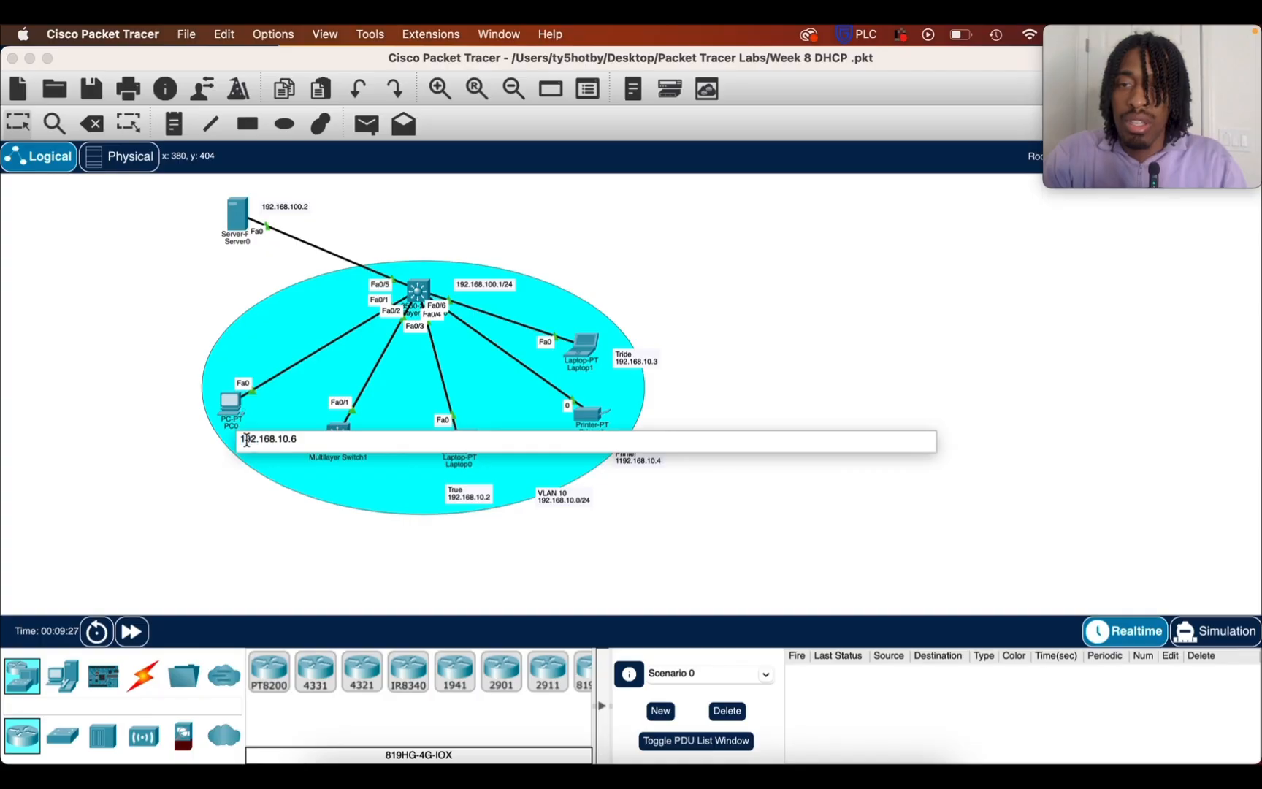
{"action": "key", "text": "Return"}
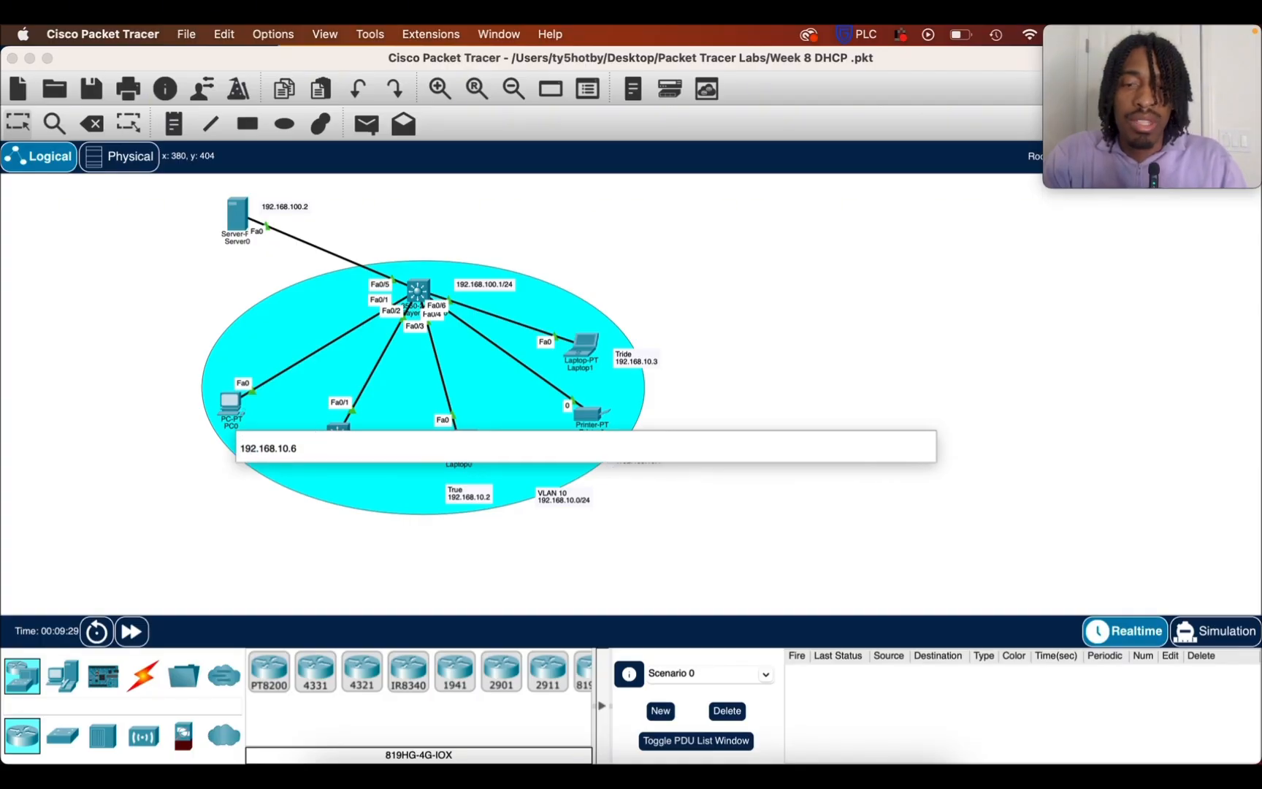
{"action": "key", "text": "Up"}
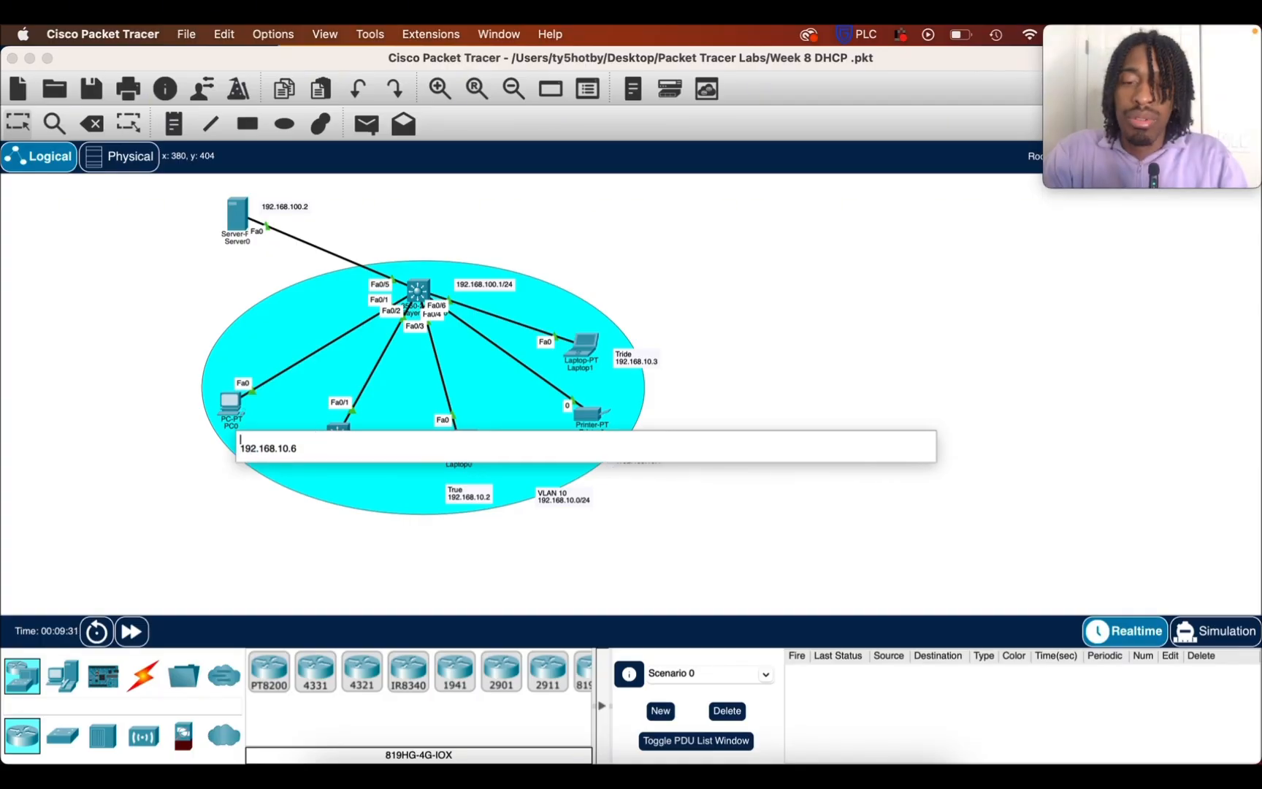
{"action": "type", "text": "Topenga"}
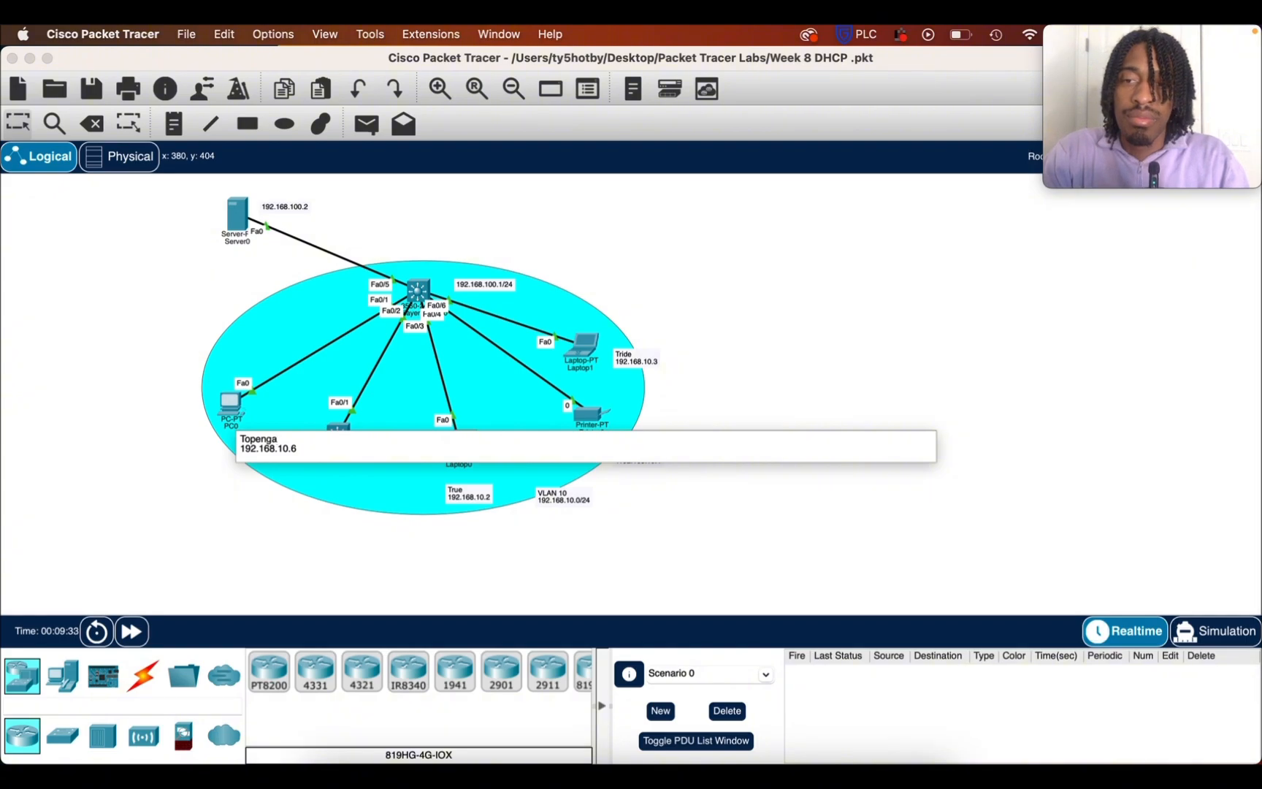
{"action": "left_click", "coordinate": [393, 576]}
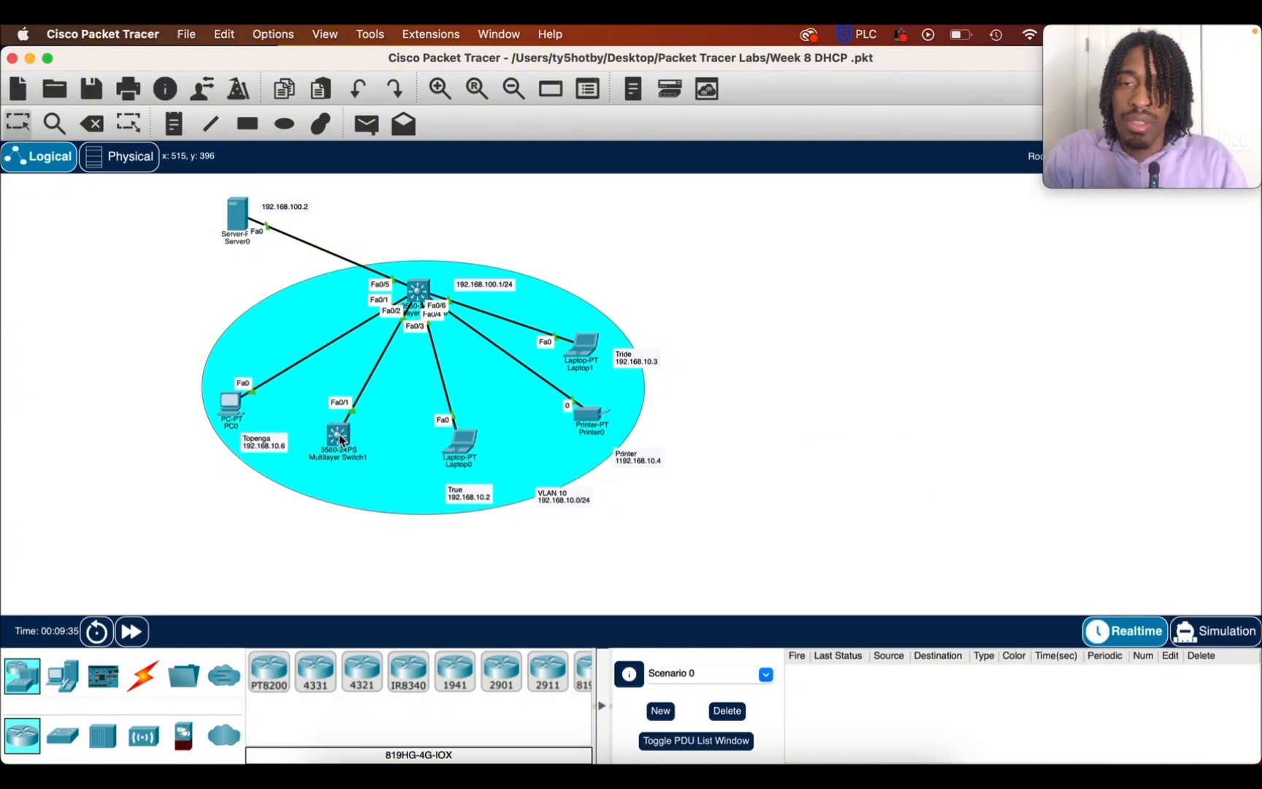
Check Multilayer Switch1's IP address and place a two-line note below it reading "Switch" and "192.168.10.5"
{"action": "mouse_move", "coordinate": [340, 439]}
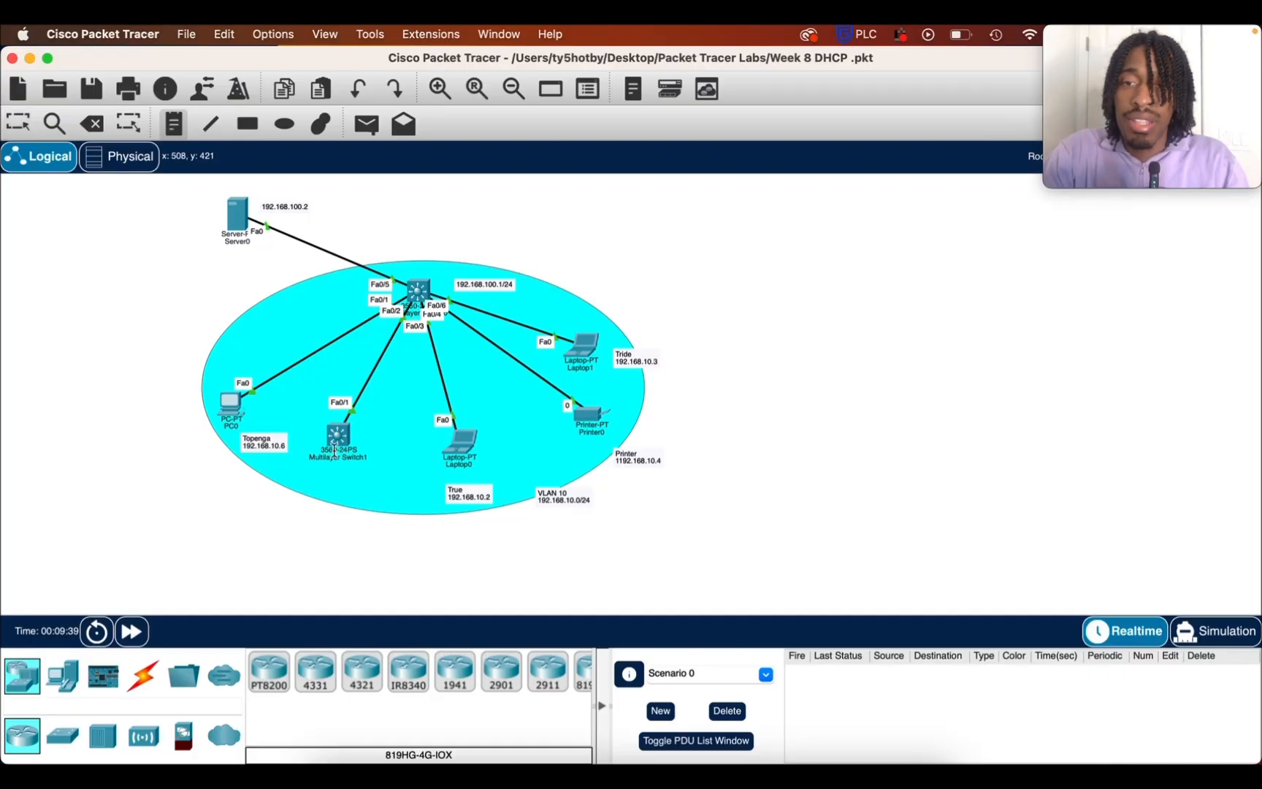
{"action": "left_click", "coordinate": [318, 486]}
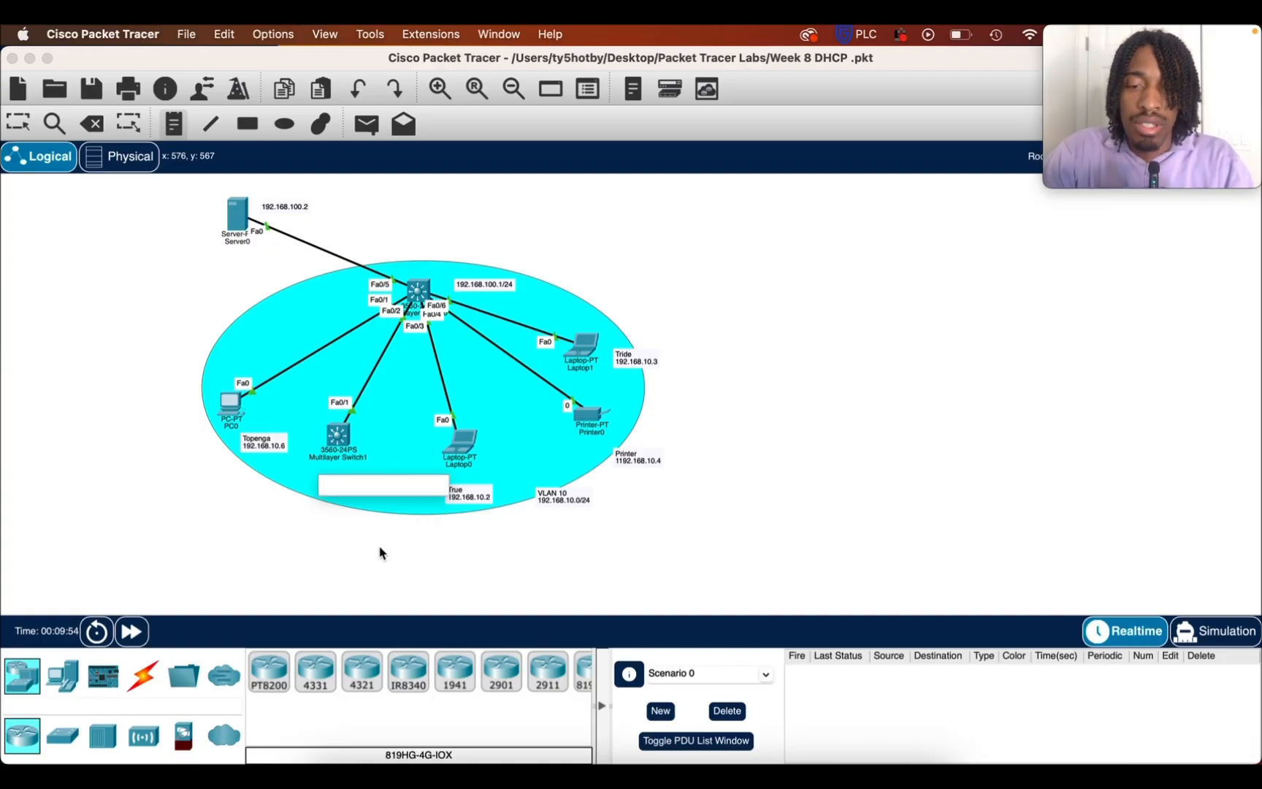
{"action": "type", "text": "S"}
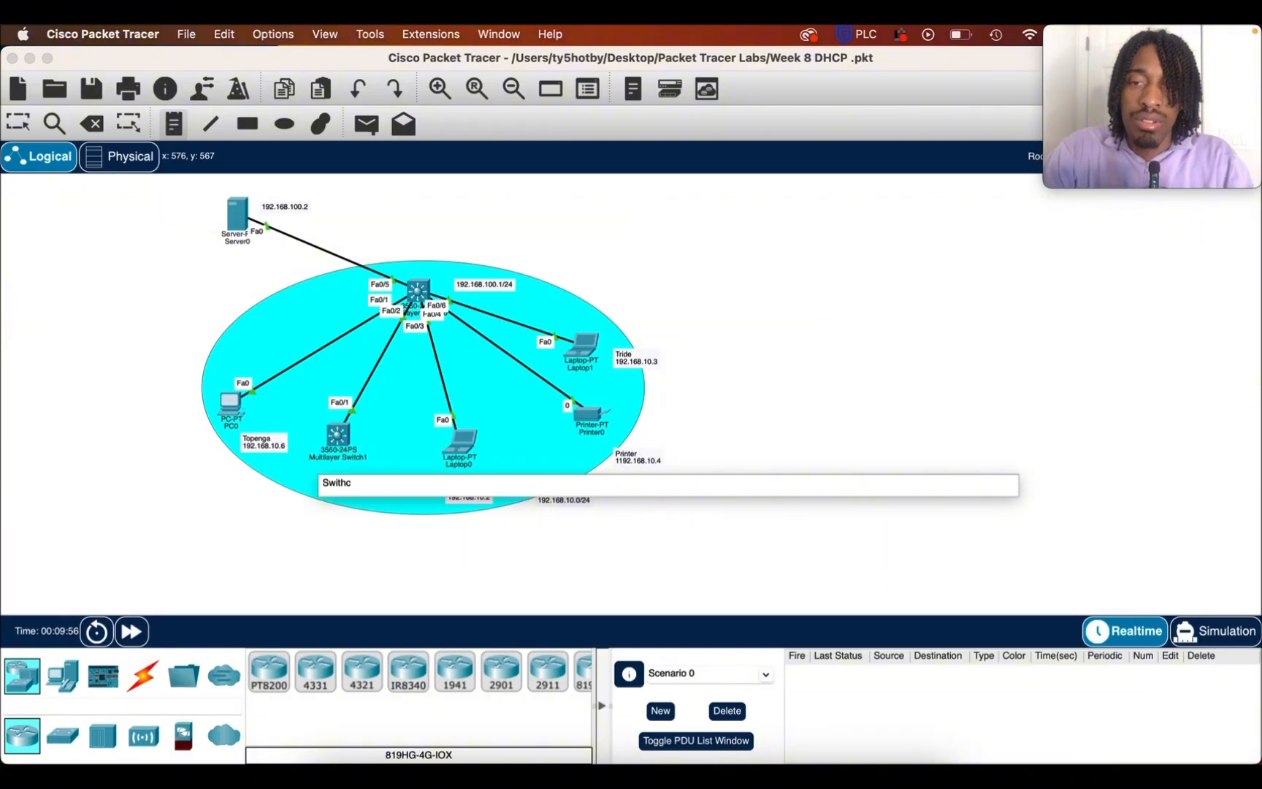
{"action": "type", "text": "witch"}
{"action": "key", "text": "Return"}
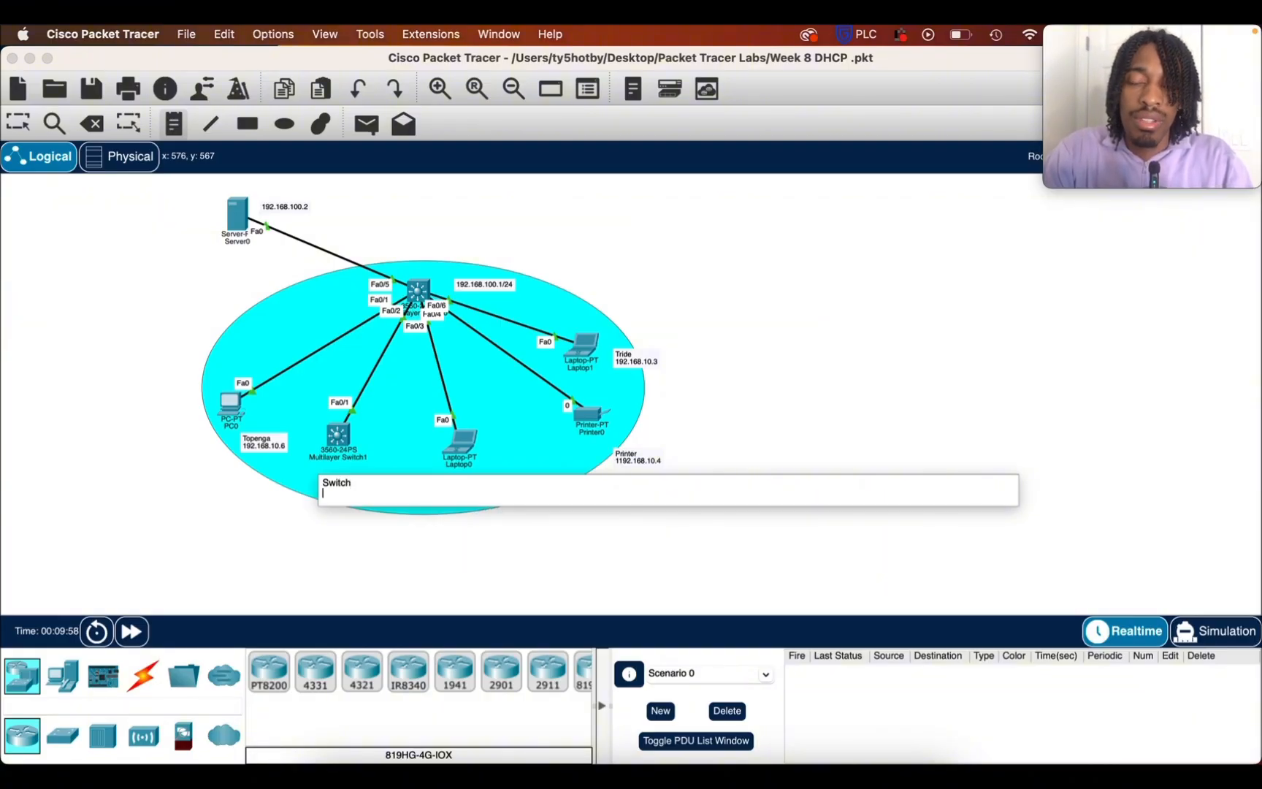
{"action": "type", "text": "10."}
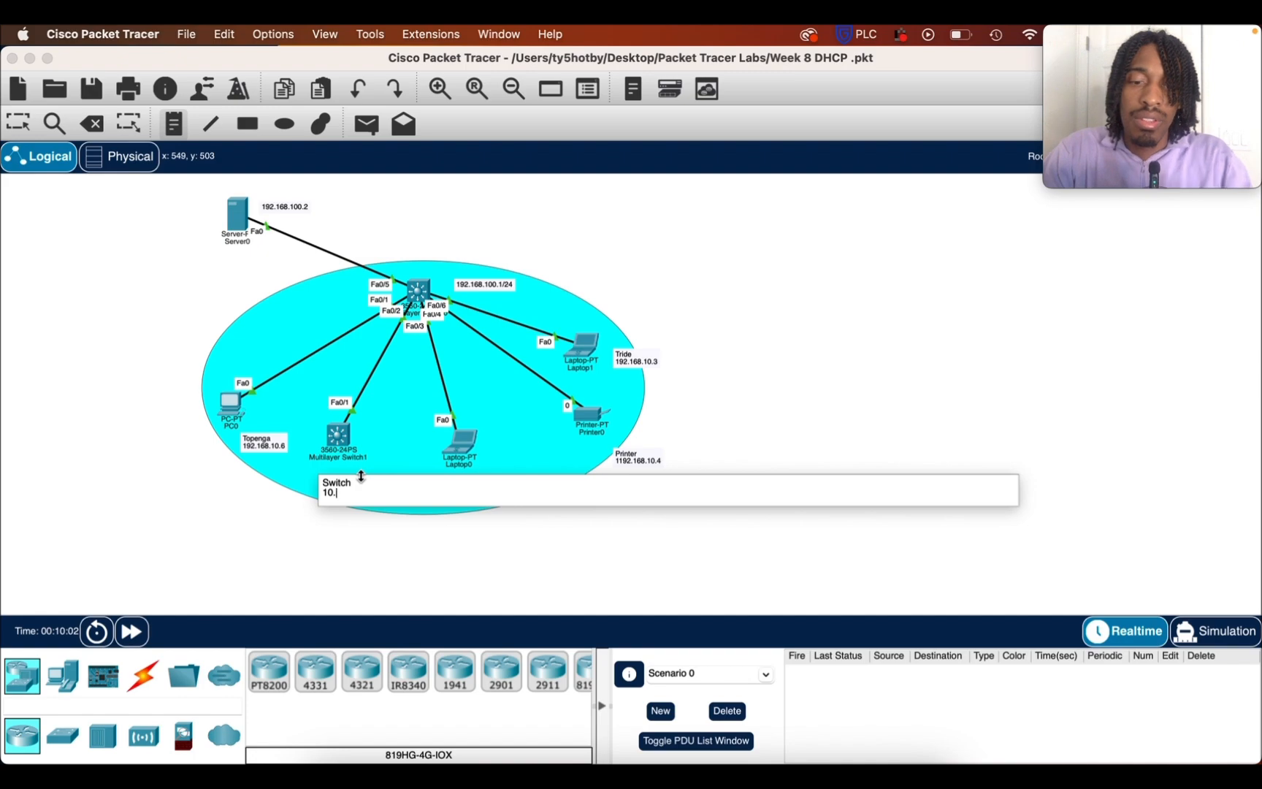
{"action": "key", "text": "BackSpace"}
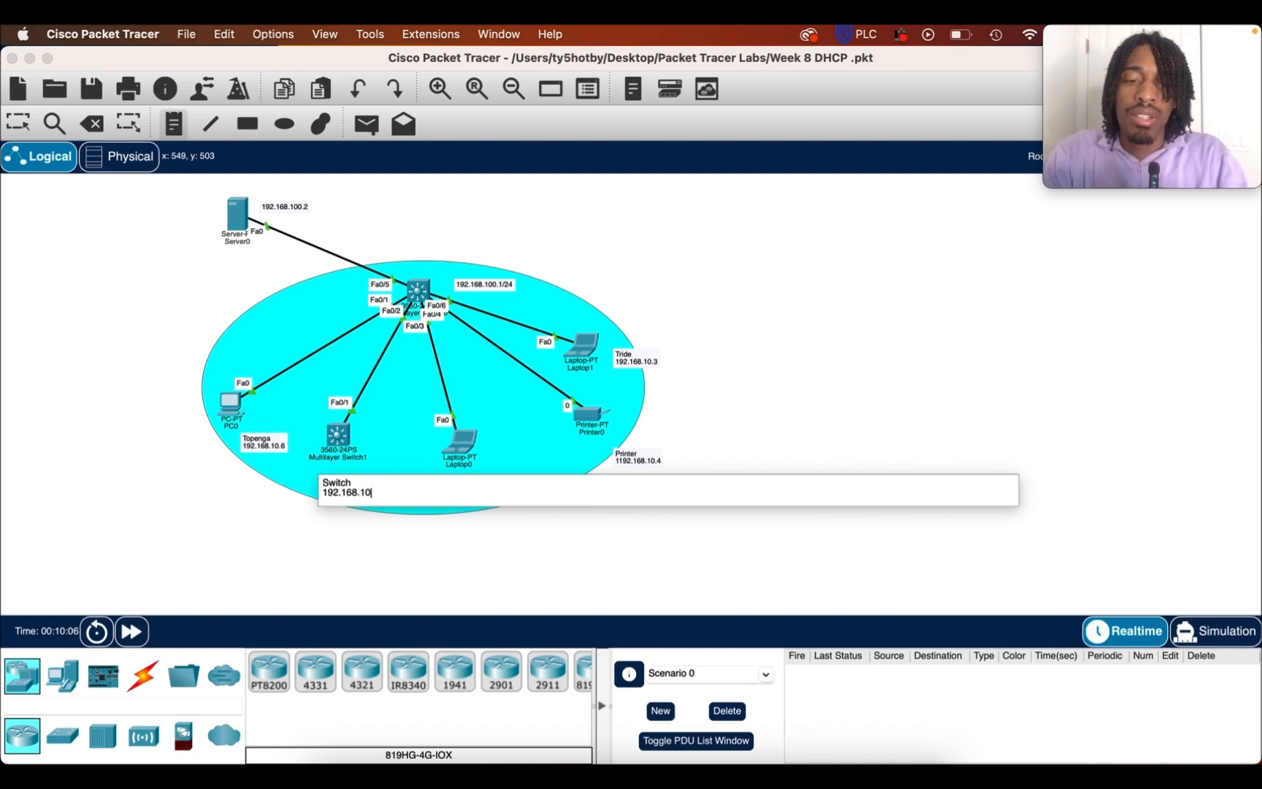
{"action": "left_click", "coordinate": [26, 127]}
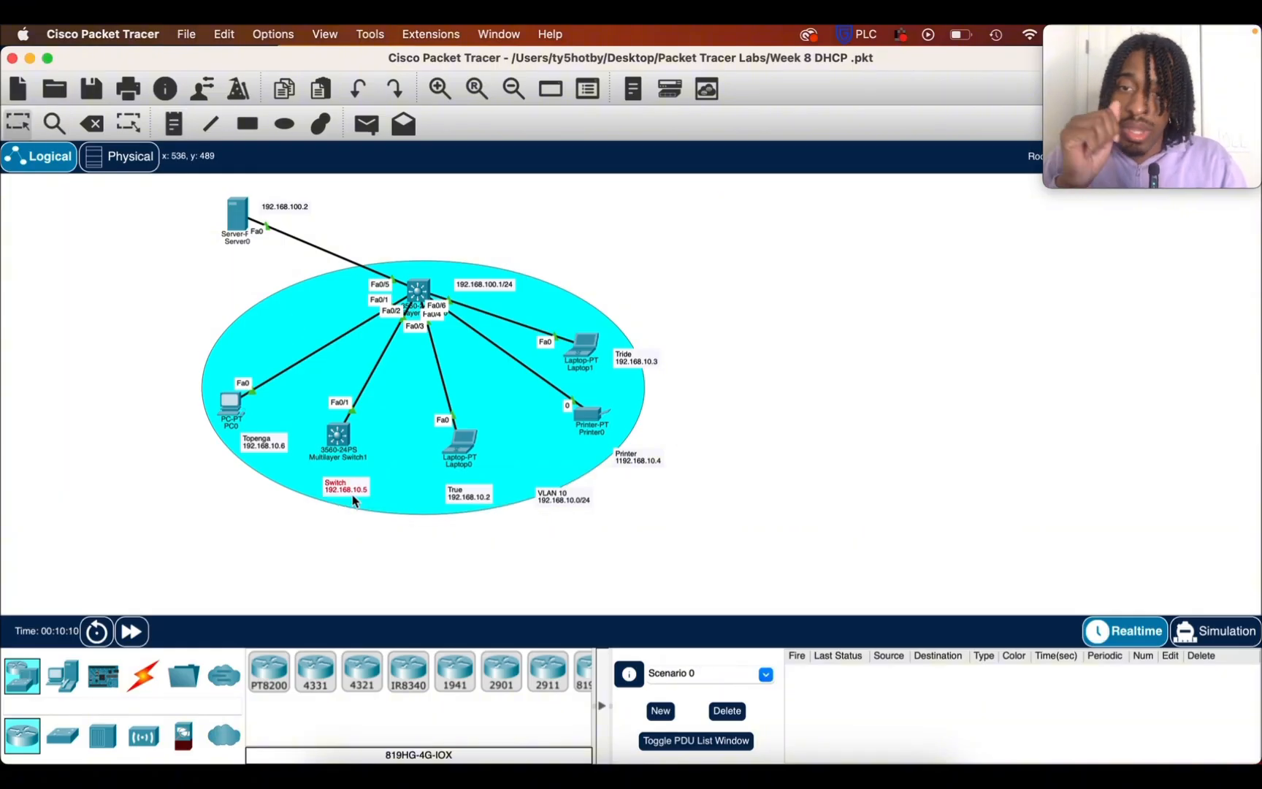
Move the Switch, True and Printer notes closer to their devices
{"action": "left_click_drag", "start_coordinate": [354, 496], "coordinate": [347, 478]}
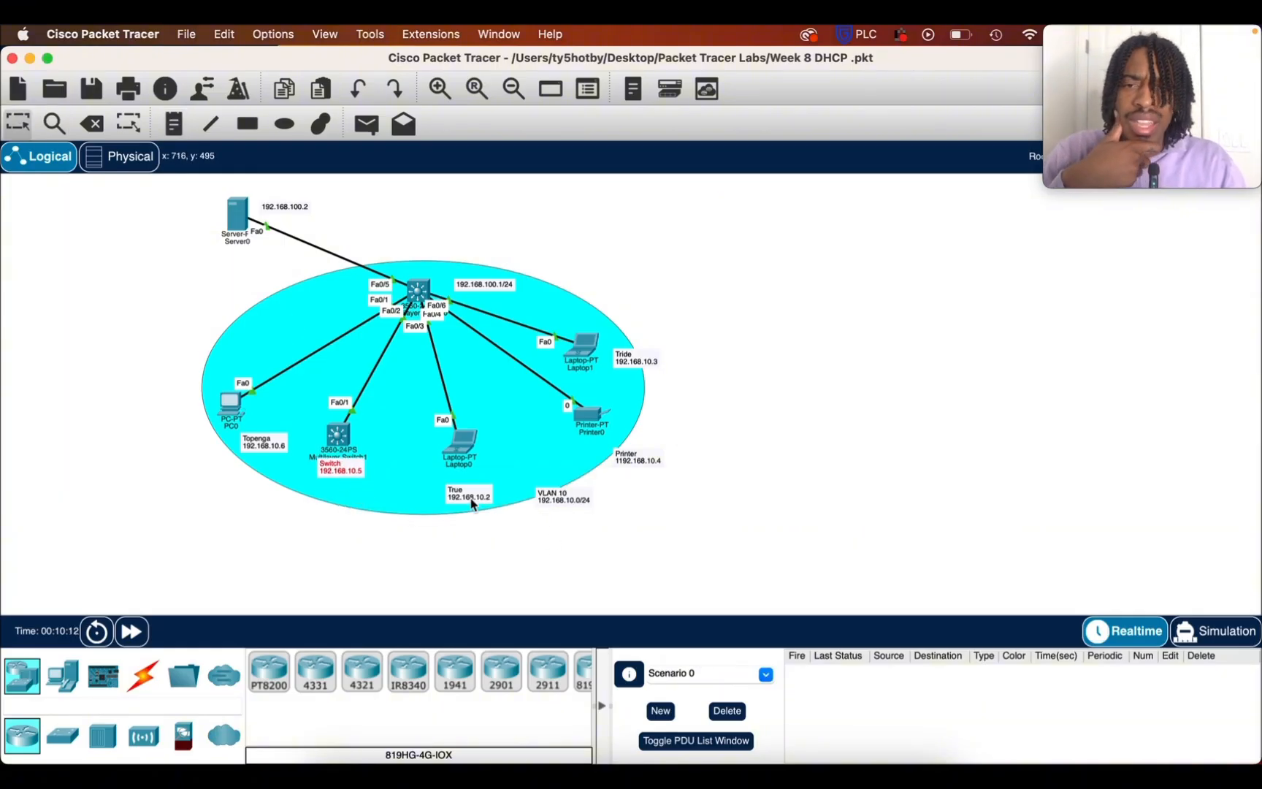
{"action": "left_click_drag", "start_coordinate": [471, 505], "coordinate": [468, 490]}
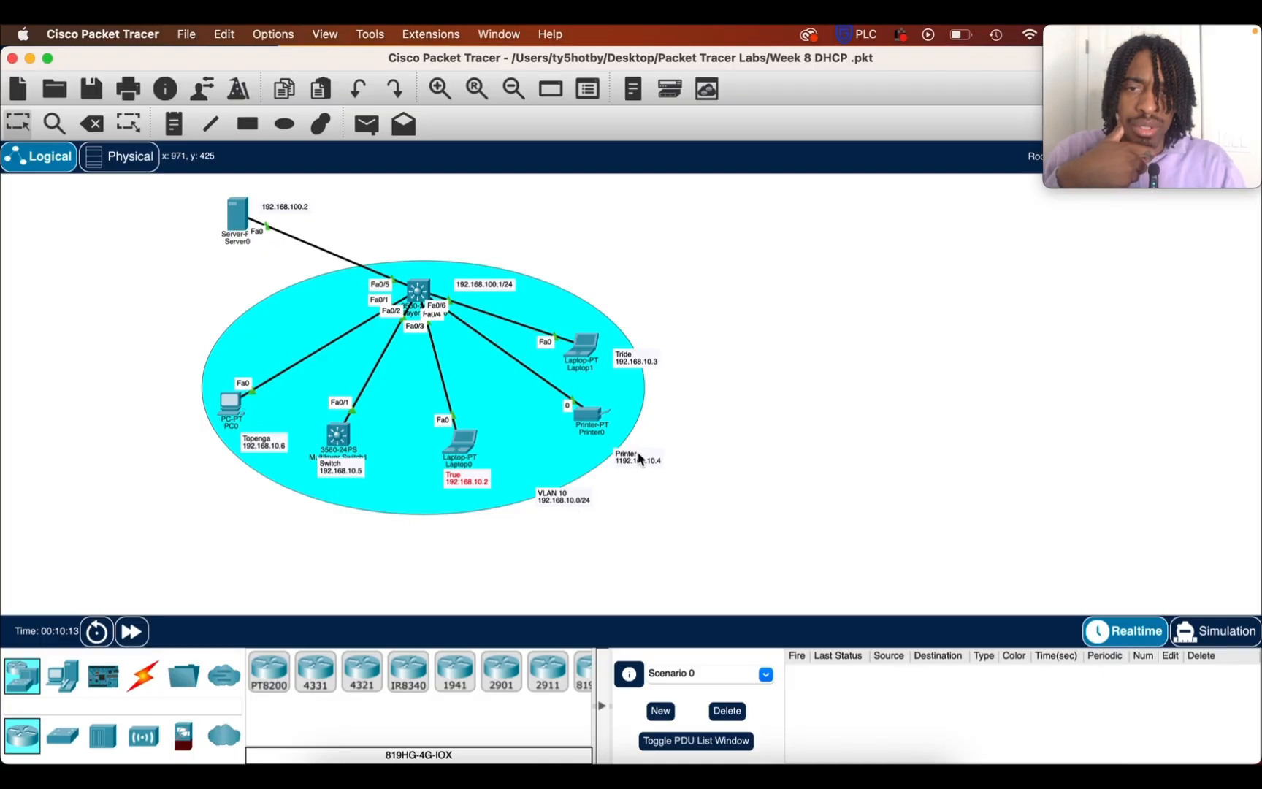
{"action": "left_click_drag", "start_coordinate": [637, 453], "coordinate": [616, 441]}
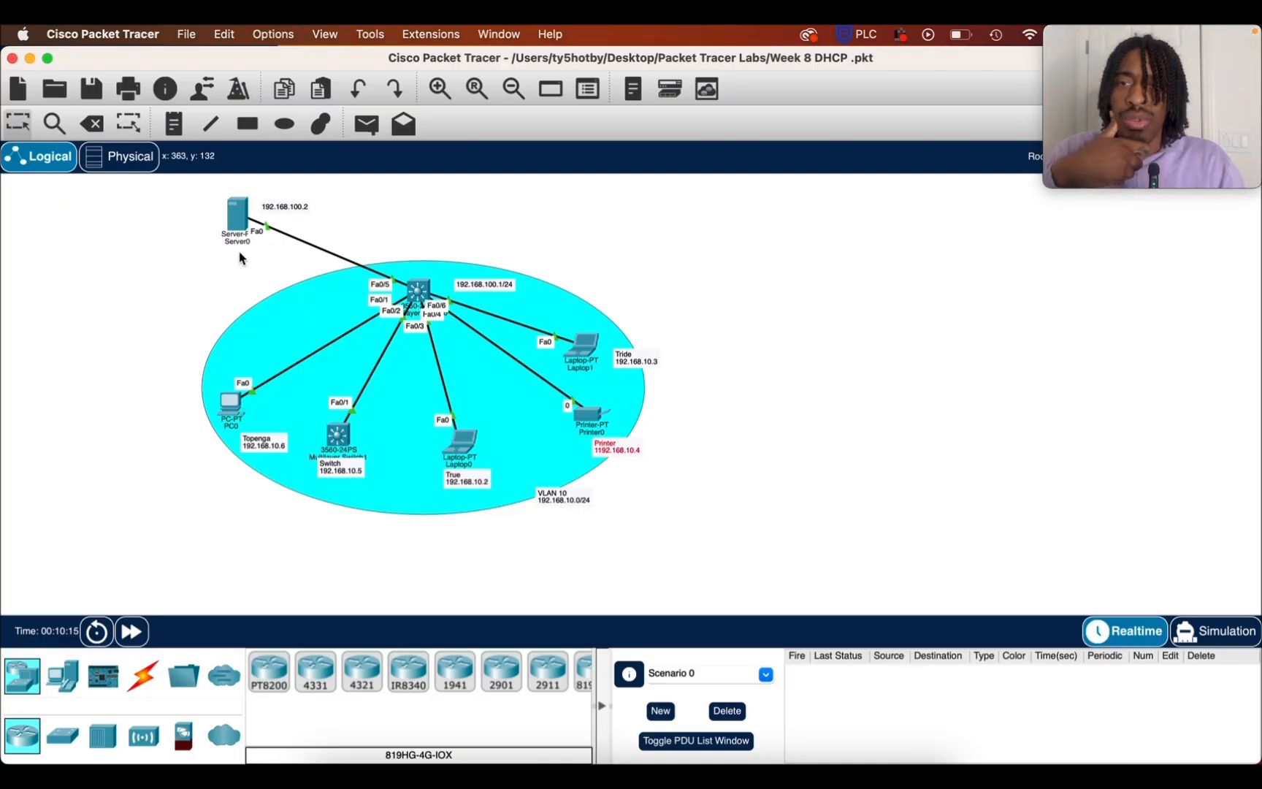
Open Server0's DNS service settings and move its window aside to uncover the device notes in the topology
{"action": "left_click", "coordinate": [241, 223]}
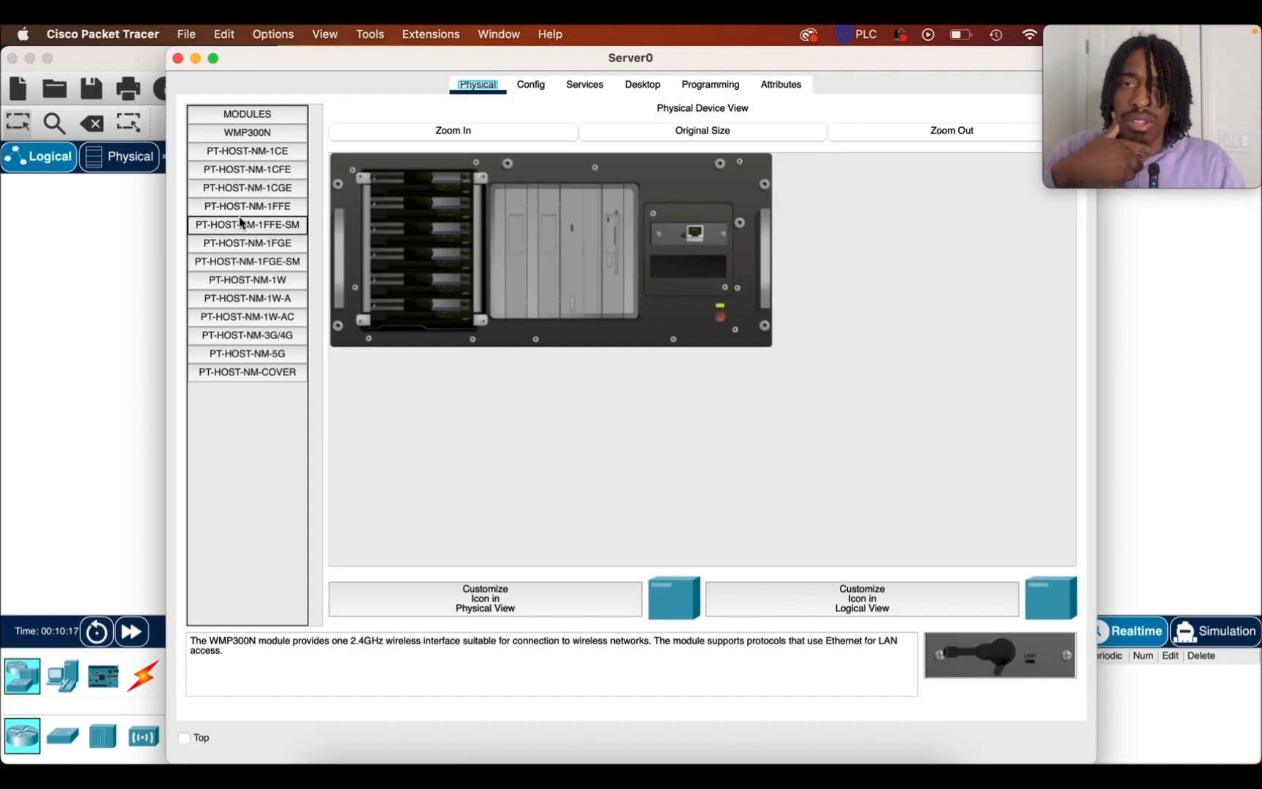
{"action": "left_click", "coordinate": [596, 87]}
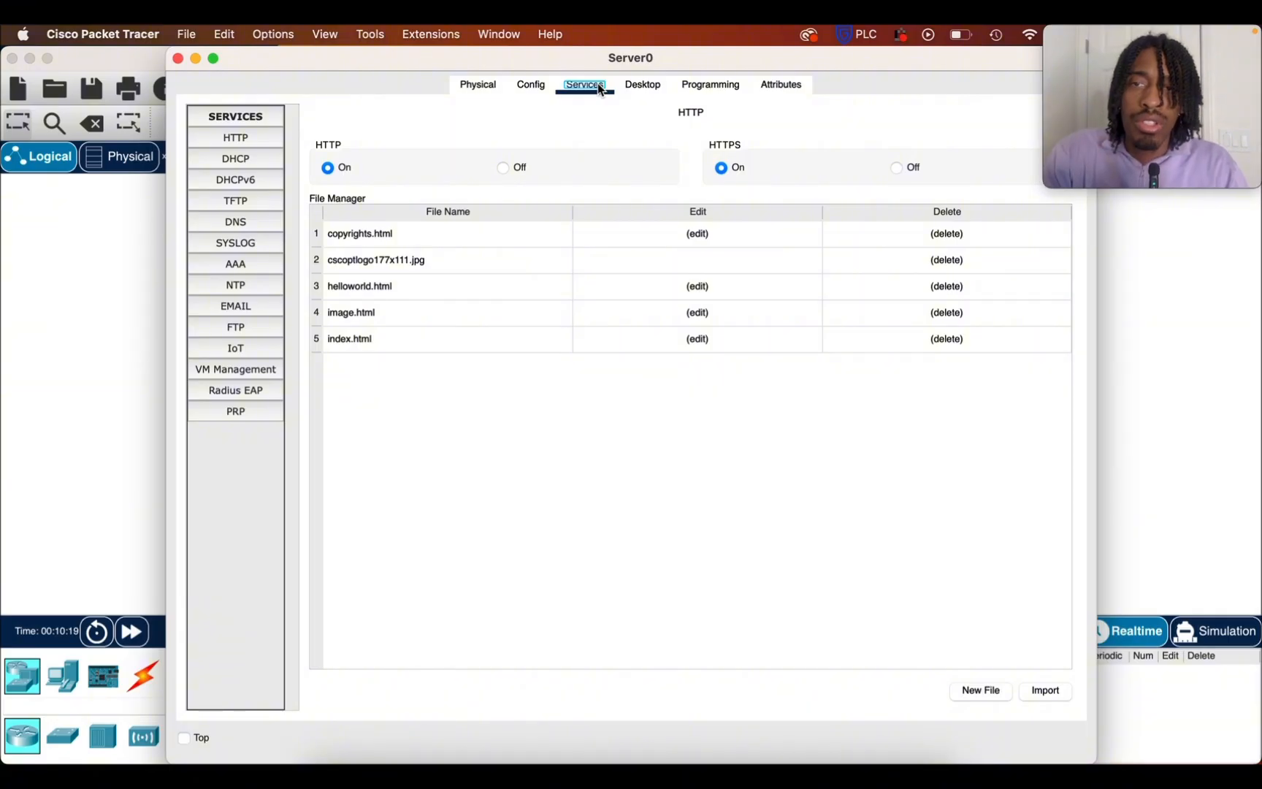
{"action": "left_click", "coordinate": [236, 159]}
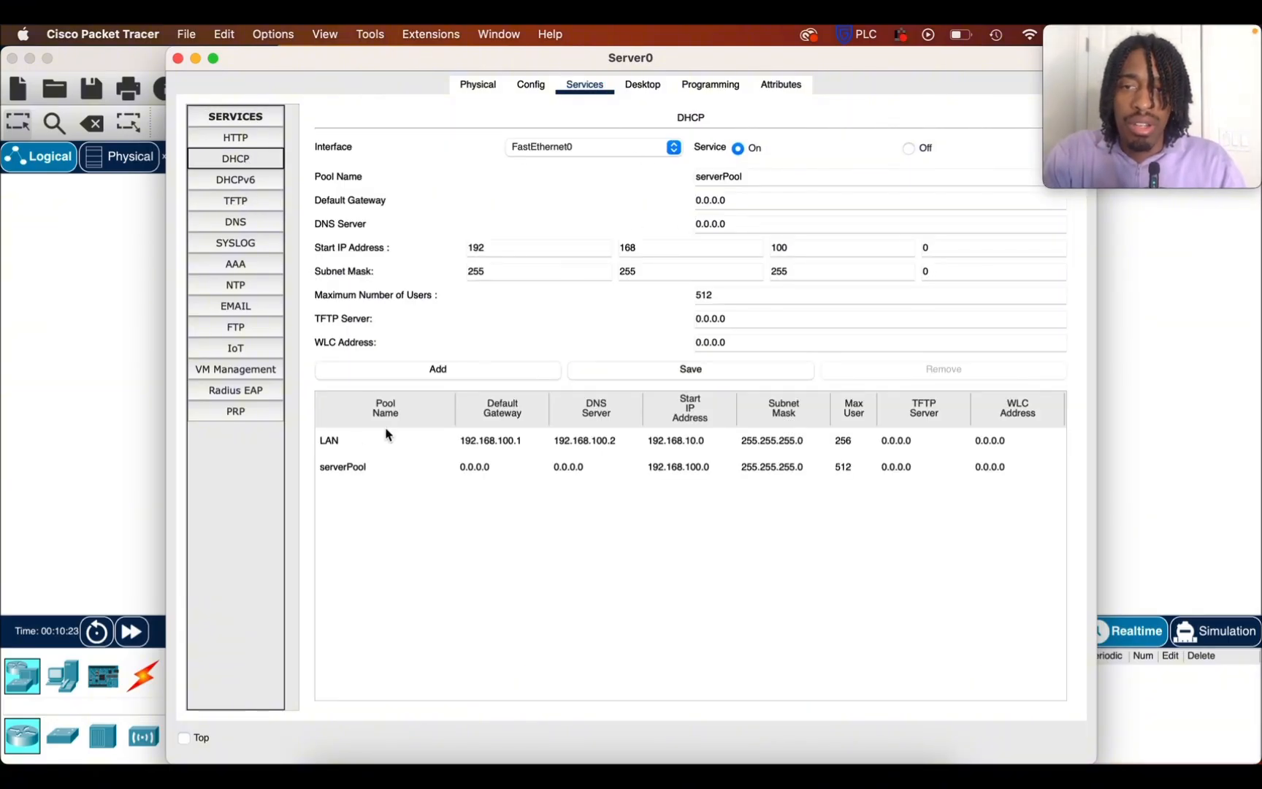
{"action": "left_click", "coordinate": [249, 224]}
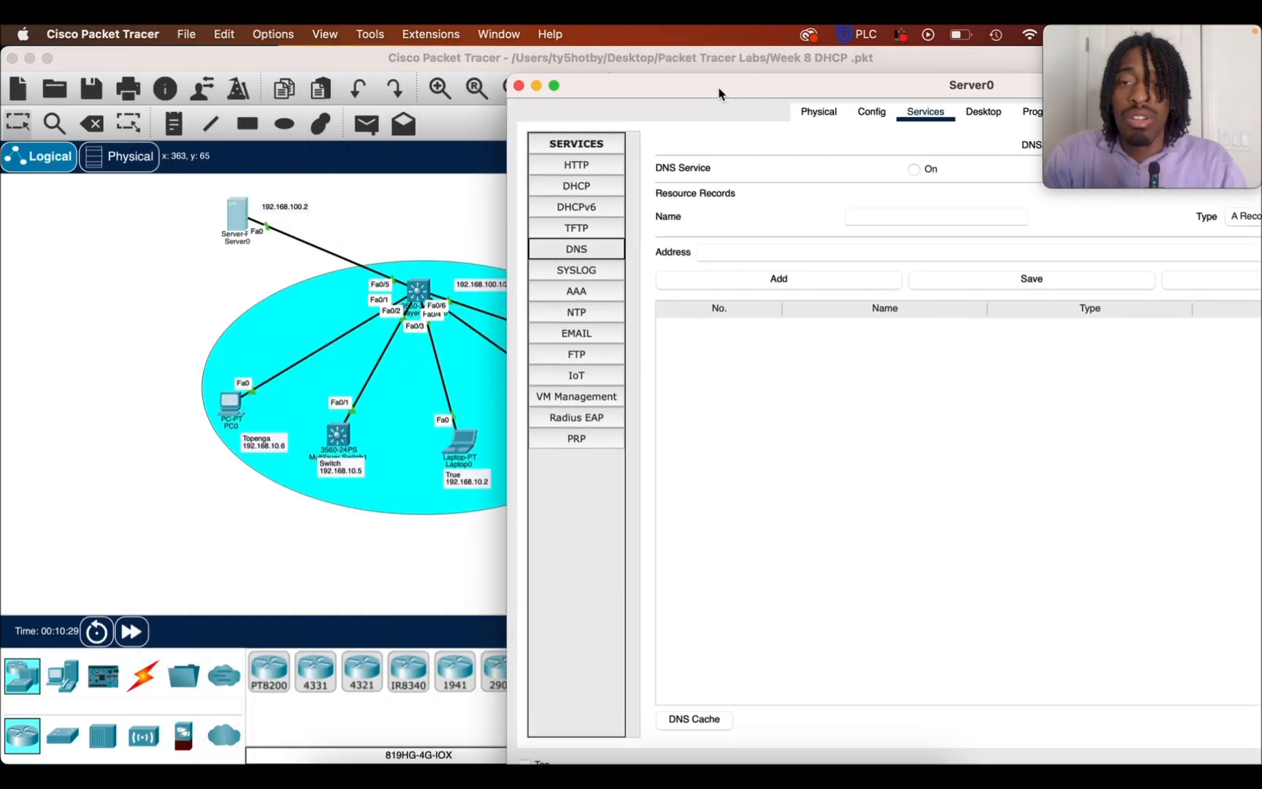
{"action": "left_click_drag", "start_coordinate": [377, 59], "coordinate": [726, 84]}
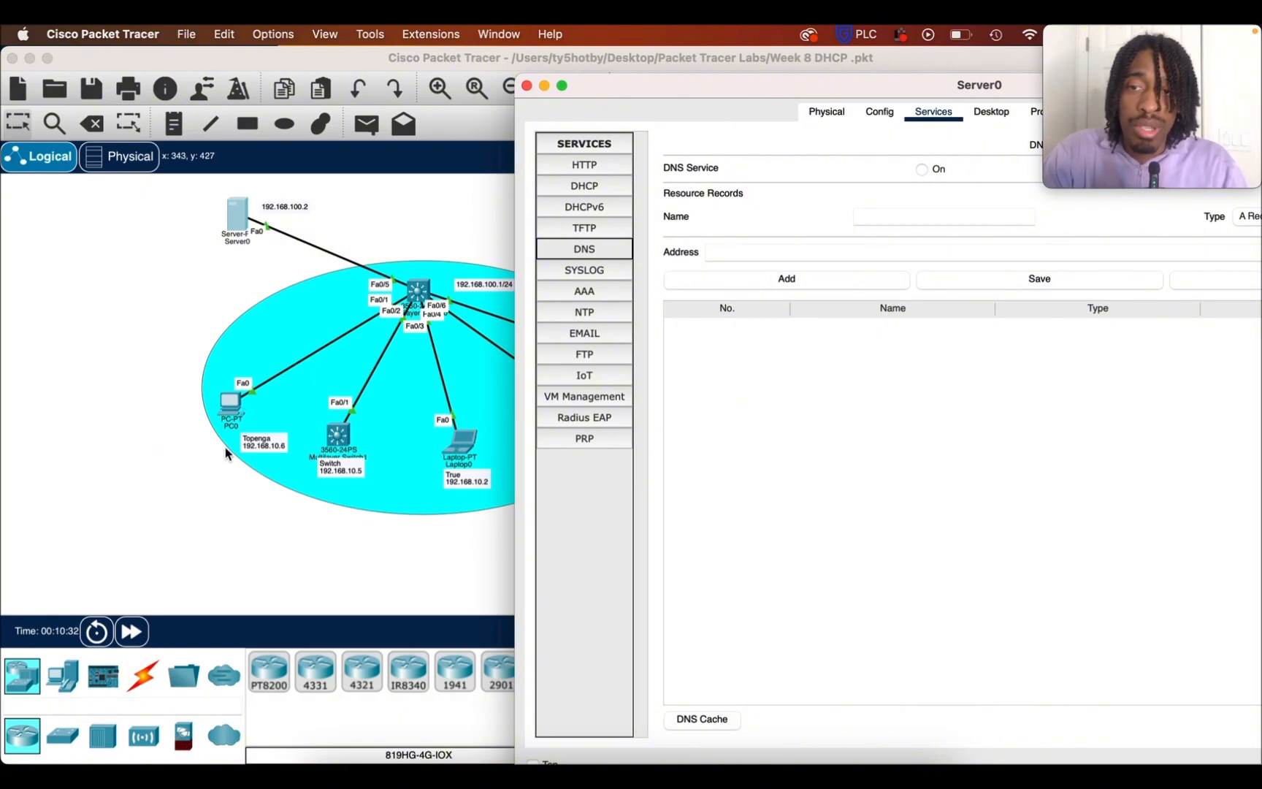
Add a DNS A record on Server0 that maps the name Topenga to 192.168.10.6
{"action": "left_click", "coordinate": [893, 214]}
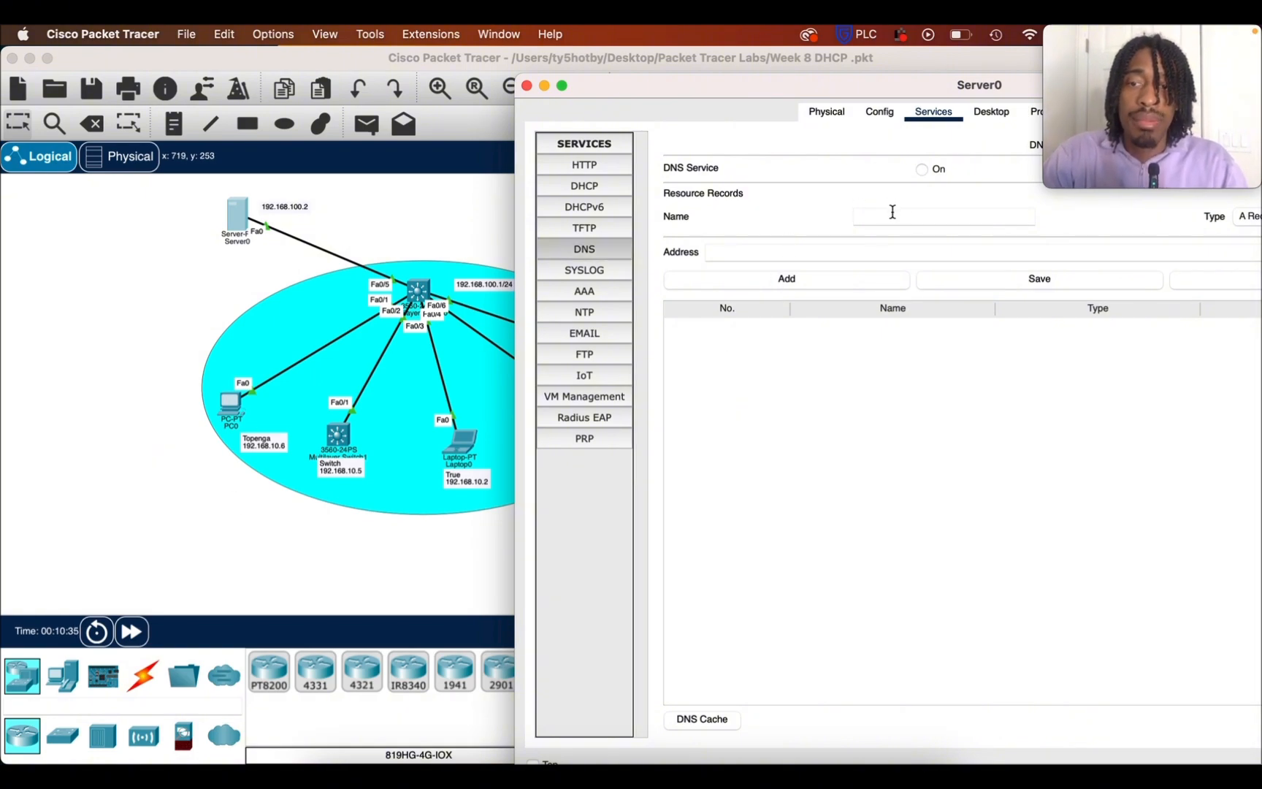
{"action": "type", "text": "Topenga"}
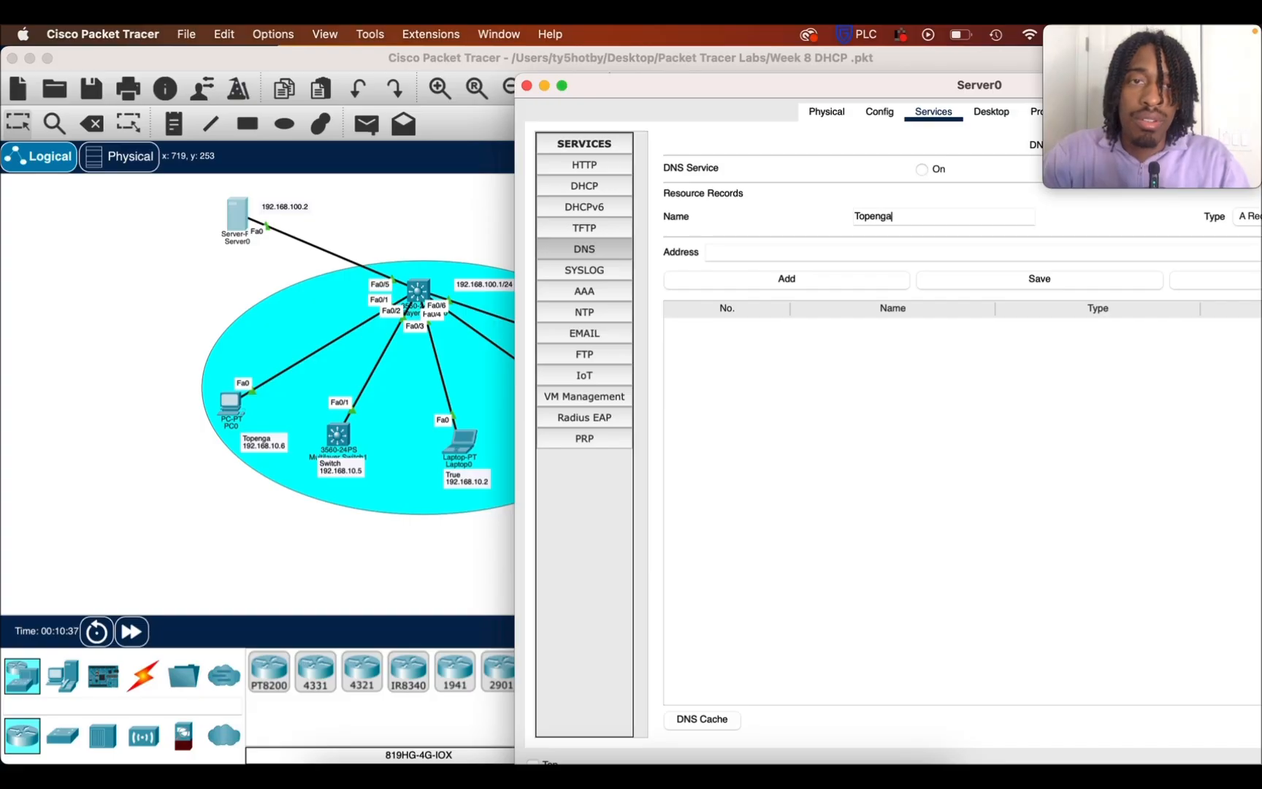
{"action": "left_click", "coordinate": [768, 246]}
{"action": "type", "text": "19"}
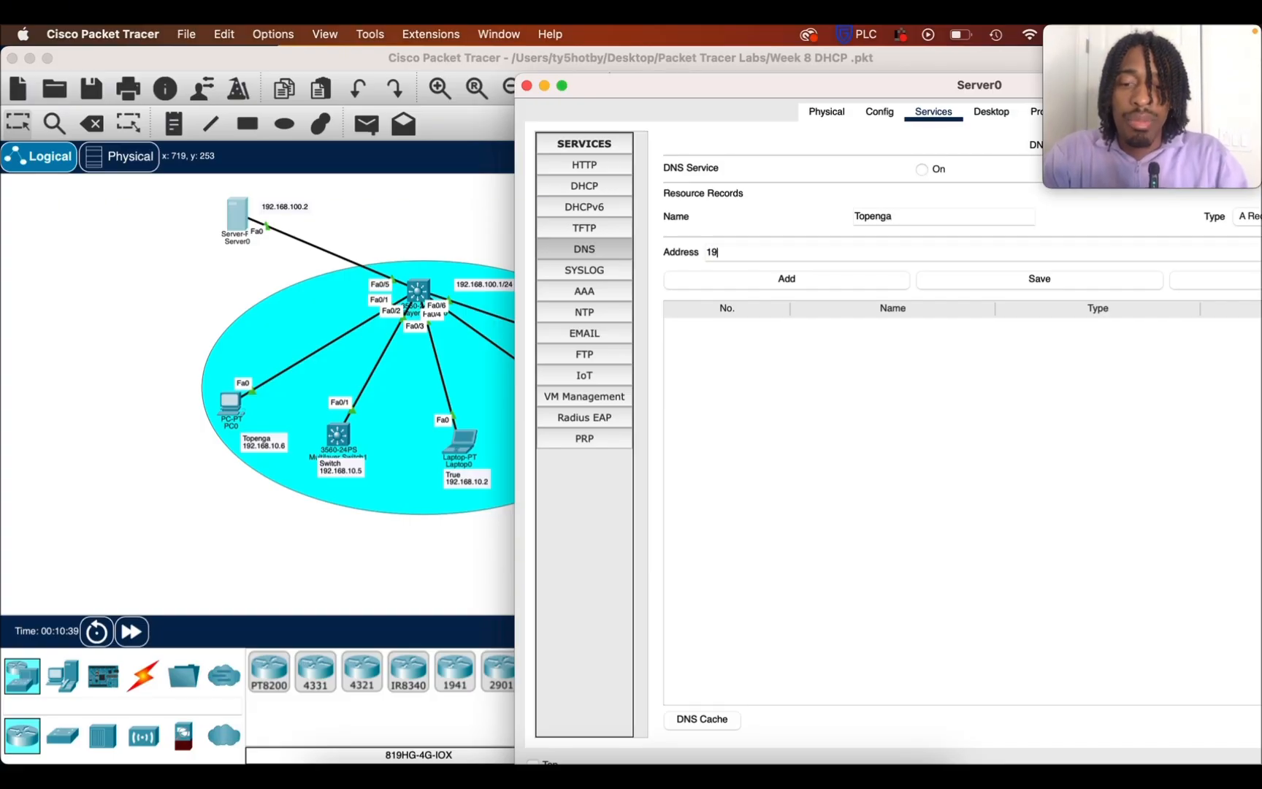
{"action": "type", "text": "2.168.10.6"}
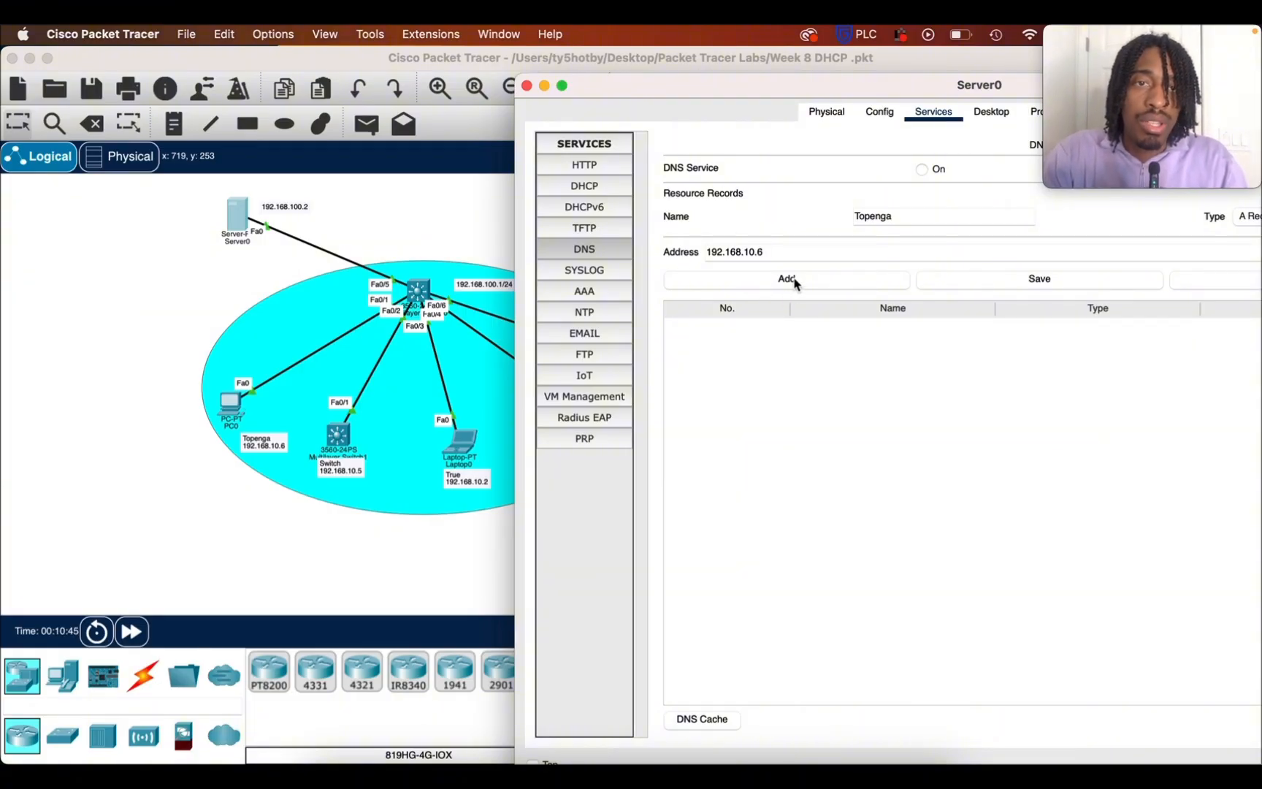
{"action": "left_click", "coordinate": [794, 284]}
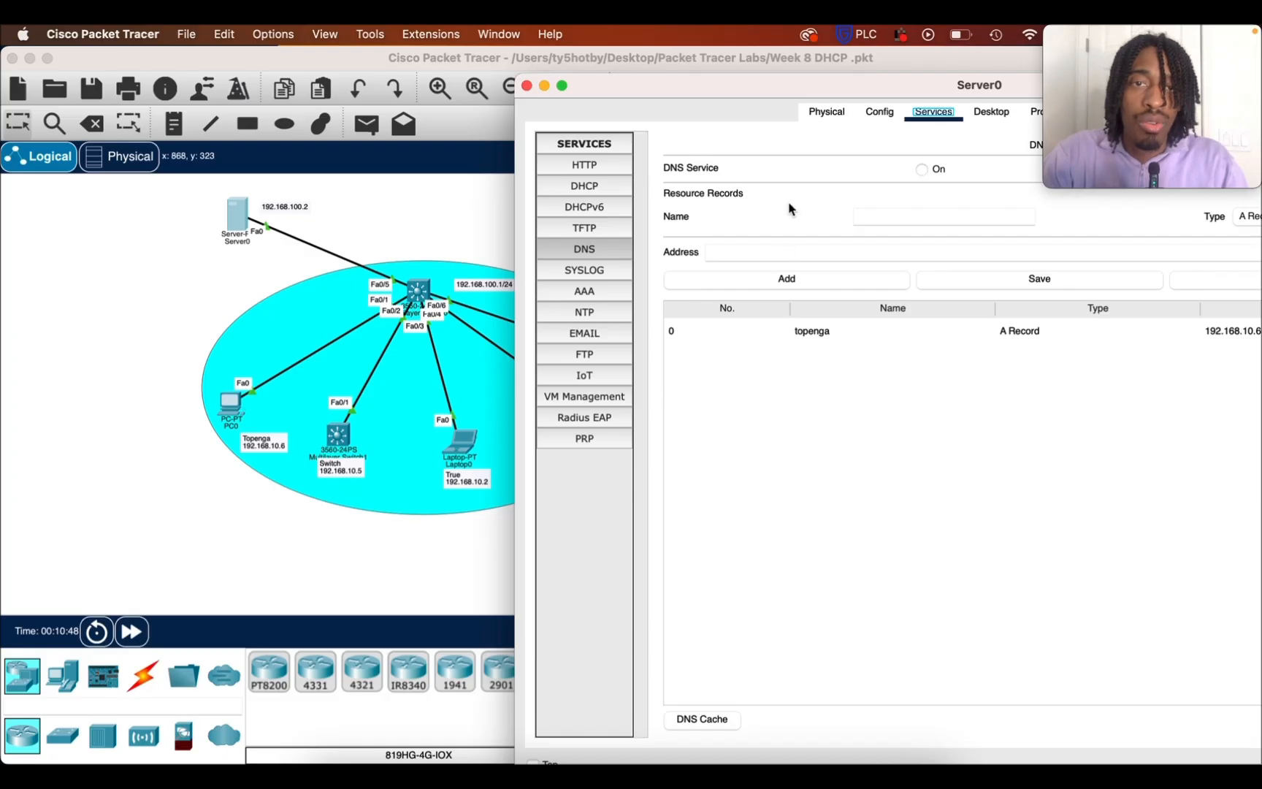
Add a DNS A record that maps the name Switch to 192.168.10.5, and minimize the Server0 window
{"action": "left_click", "coordinate": [889, 220]}
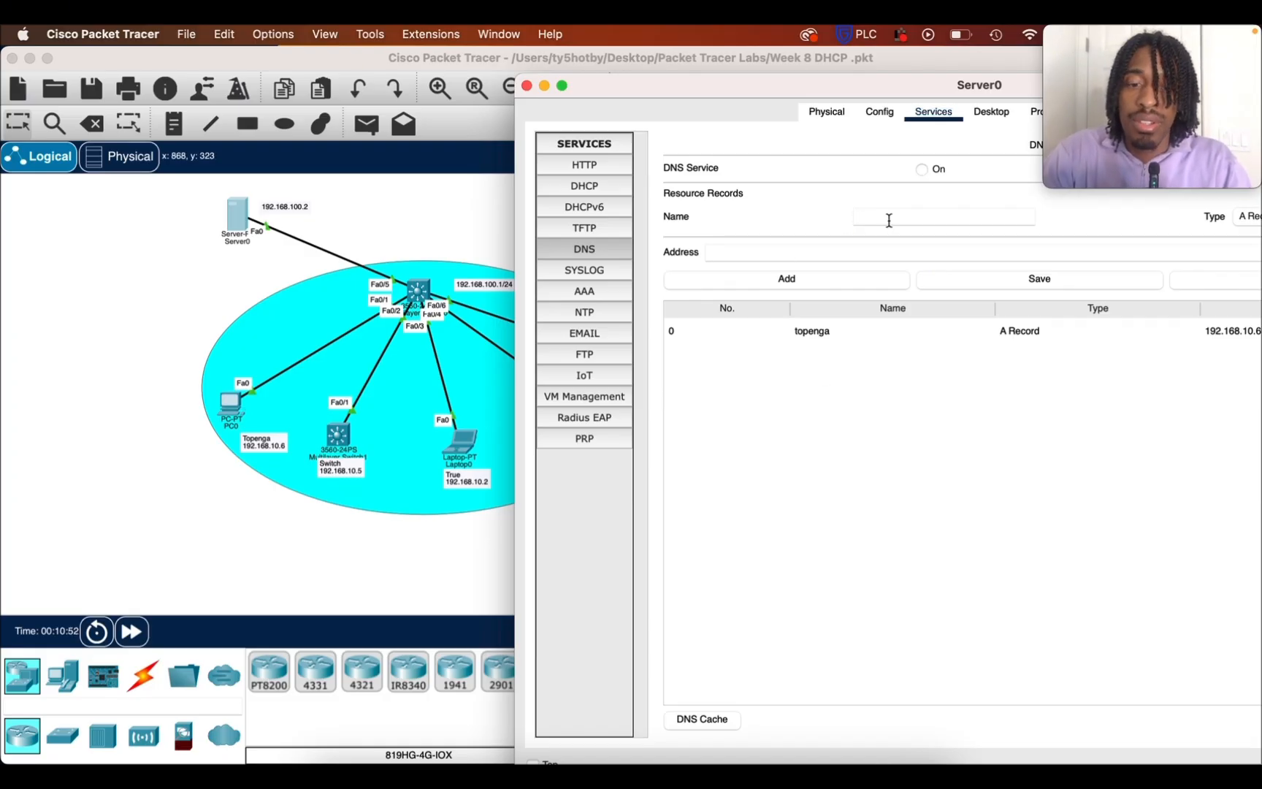
{"action": "type", "text": "192.168.10.5"}
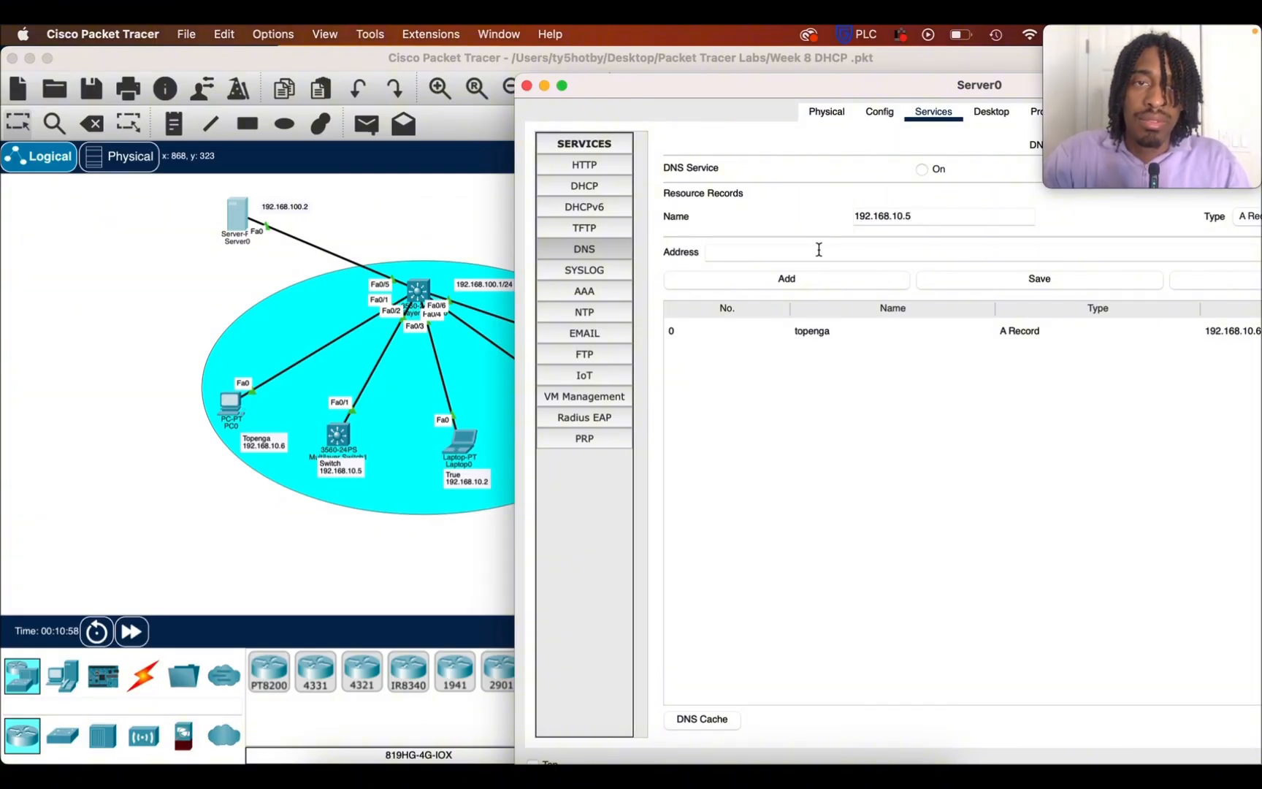
{"action": "left_click_drag", "start_coordinate": [938, 215], "coordinate": [802, 214]}
{"action": "key", "text": "super+c"}
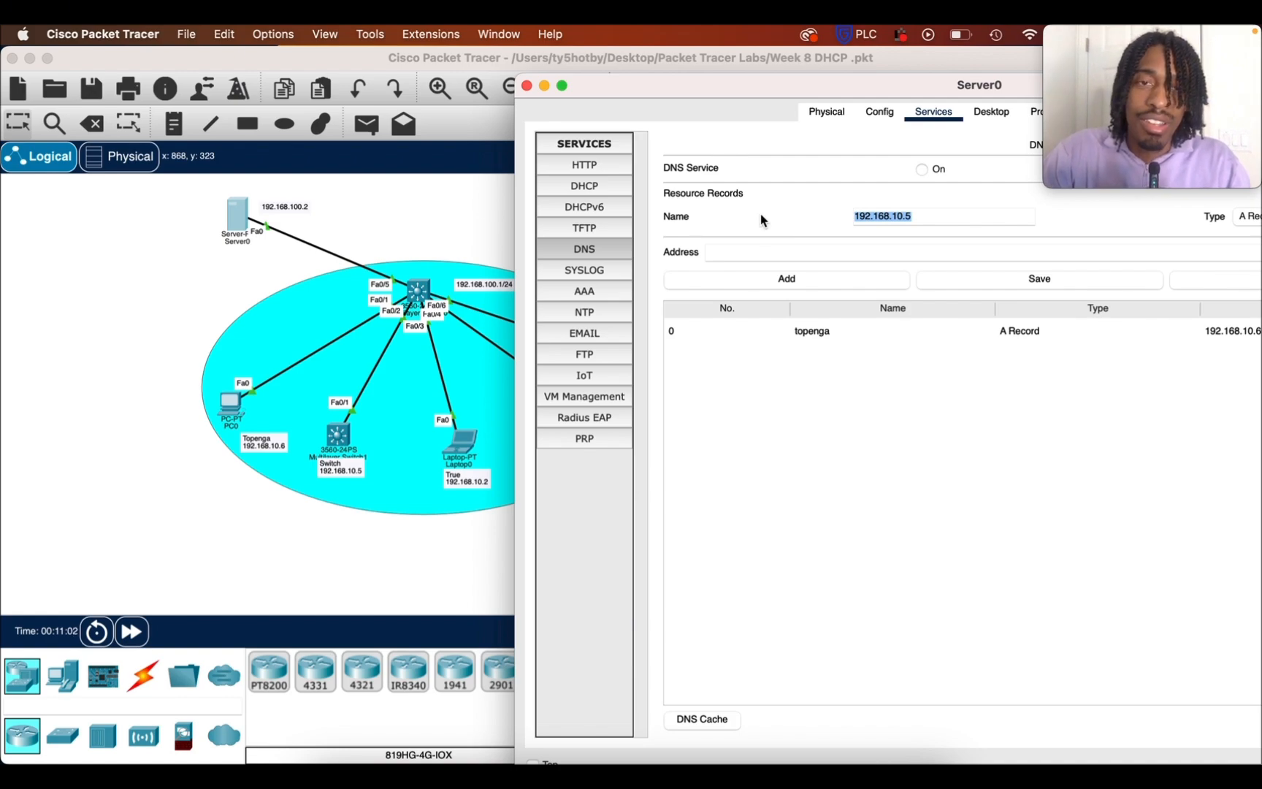
{"action": "left_click", "coordinate": [756, 253]}
{"action": "key", "text": "super+v"}
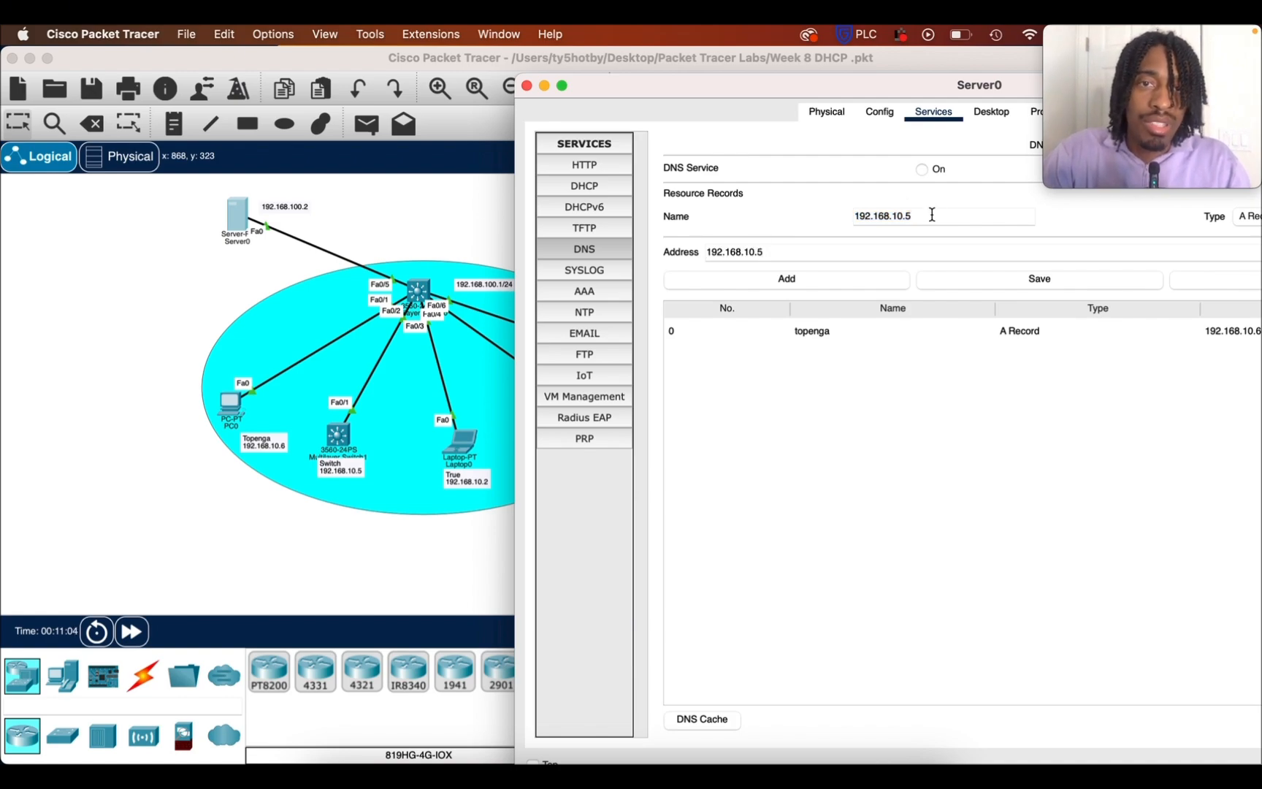
{"action": "left_click_drag", "start_coordinate": [921, 214], "coordinate": [736, 212]}
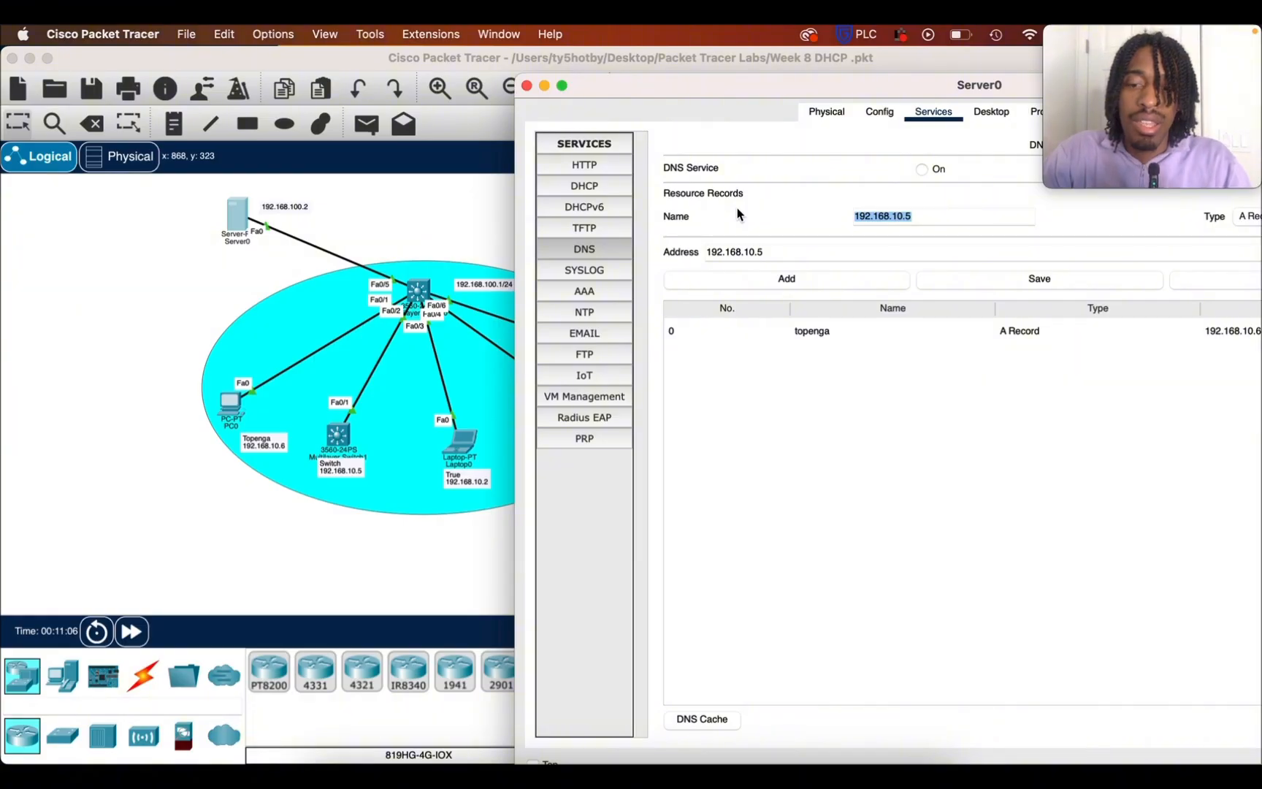
{"action": "type", "text": "S"}
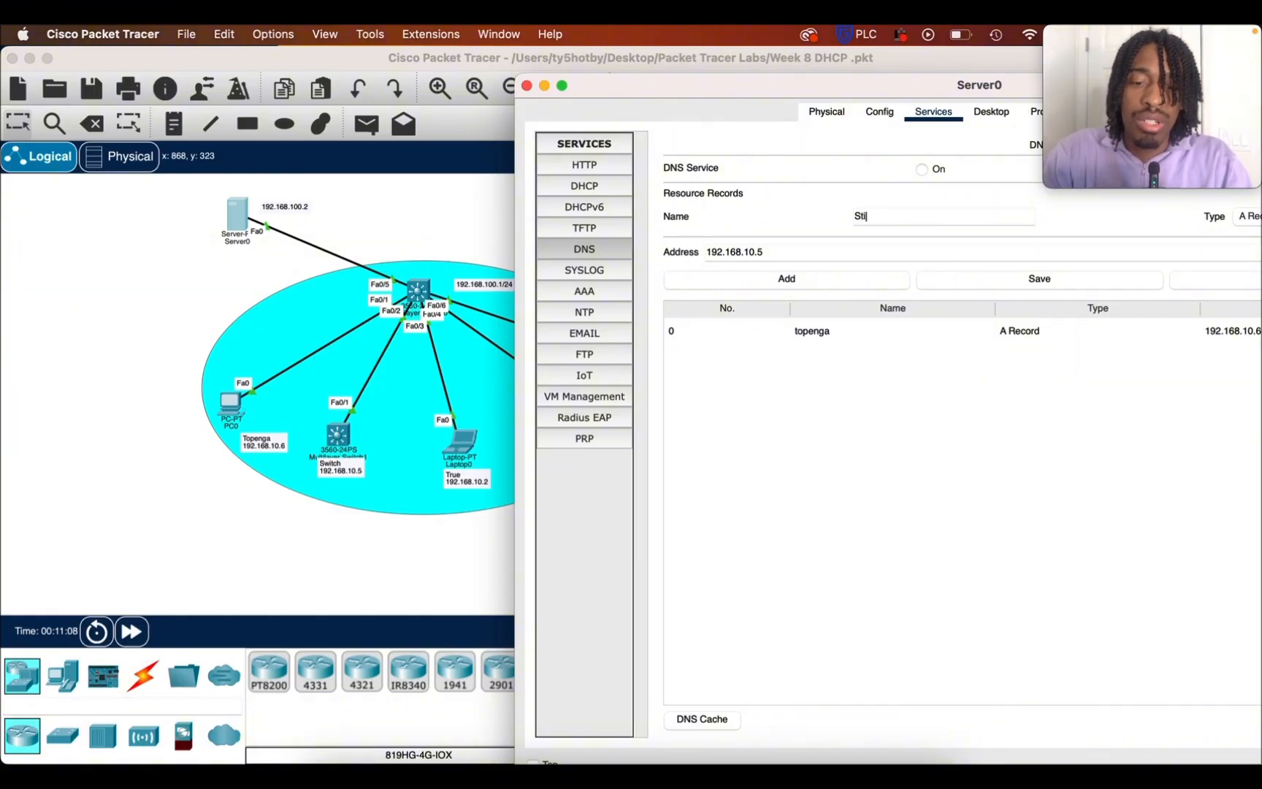
{"action": "type", "text": "w"}
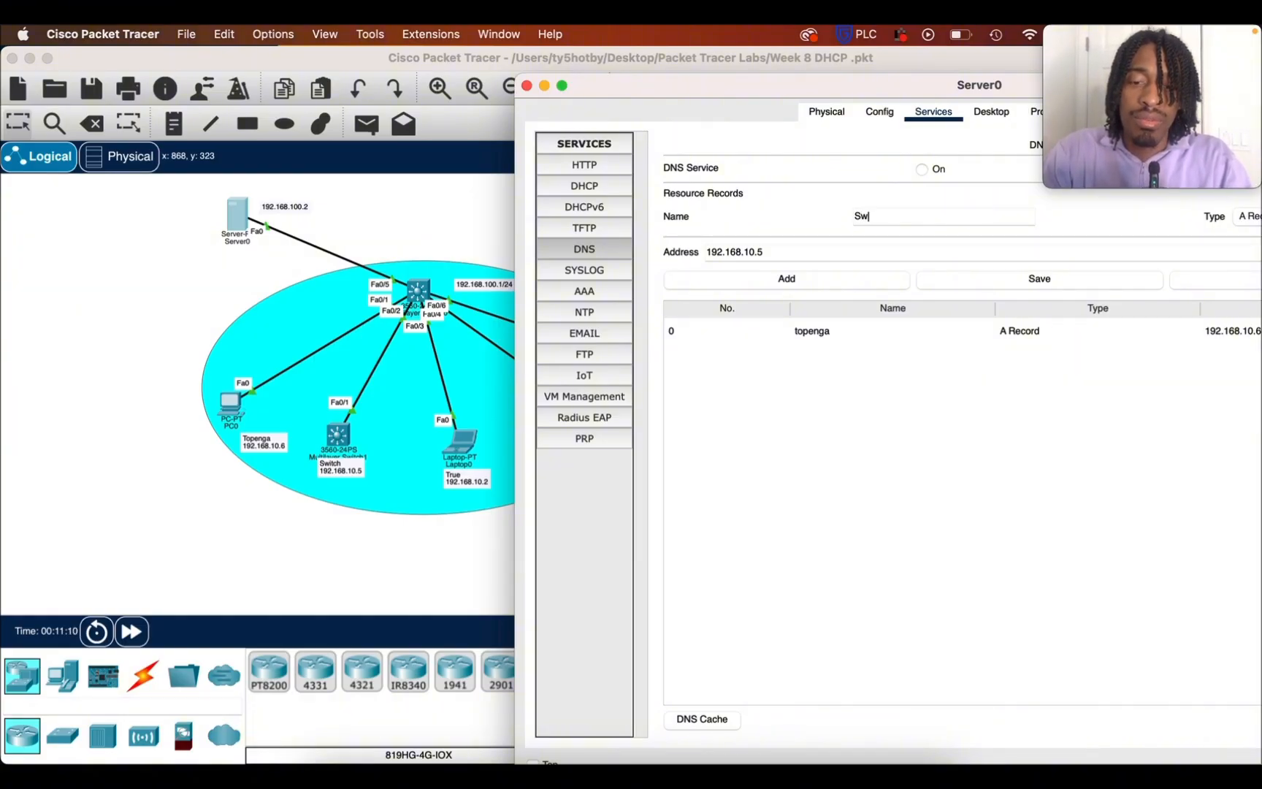
{"action": "type", "text": "itch"}
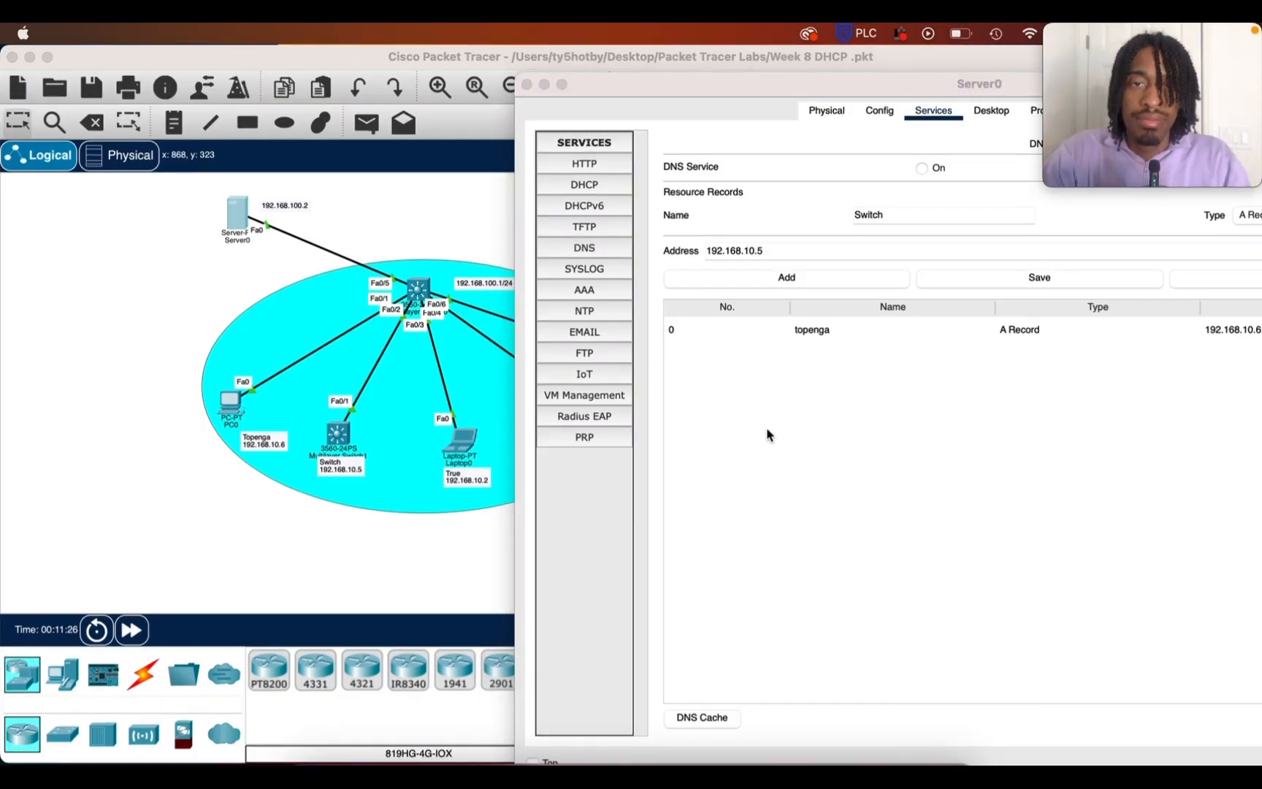
{"action": "left_click", "coordinate": [784, 280]}
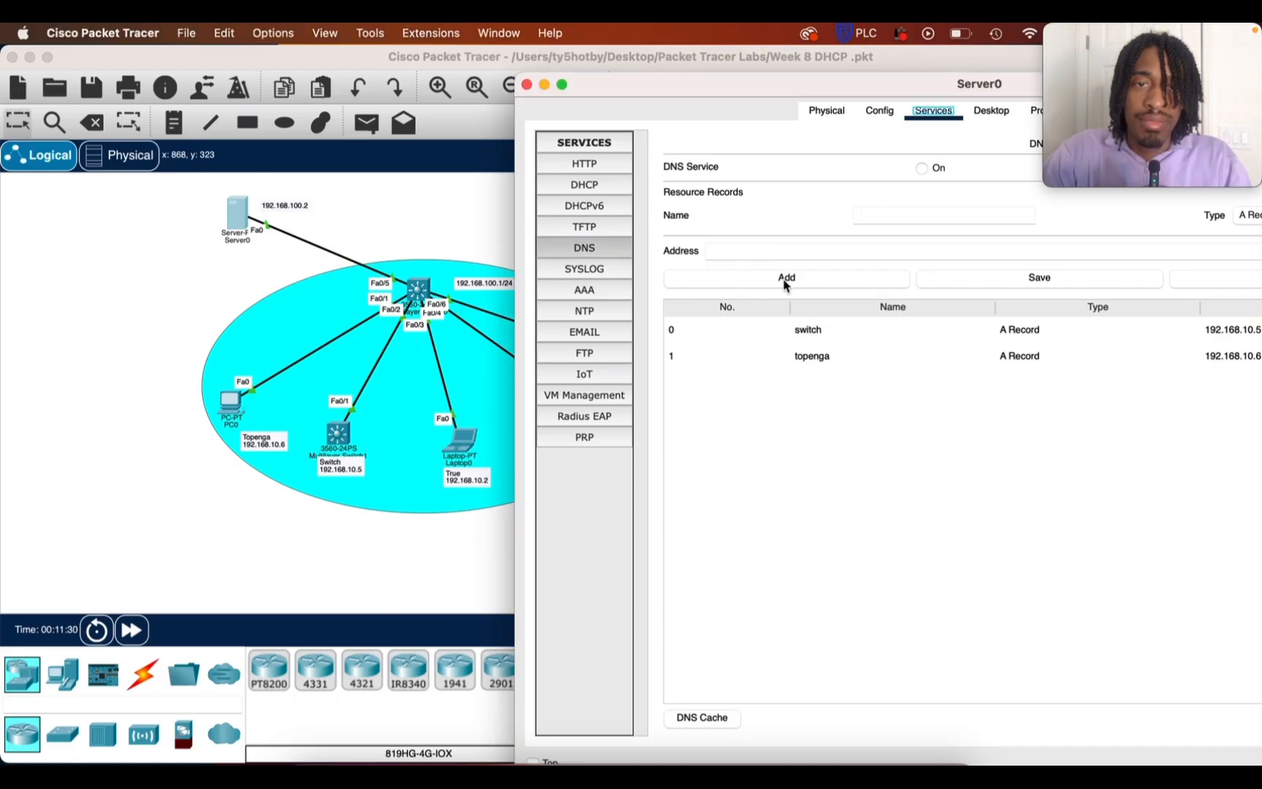
{"action": "left_click", "coordinate": [544, 85]}
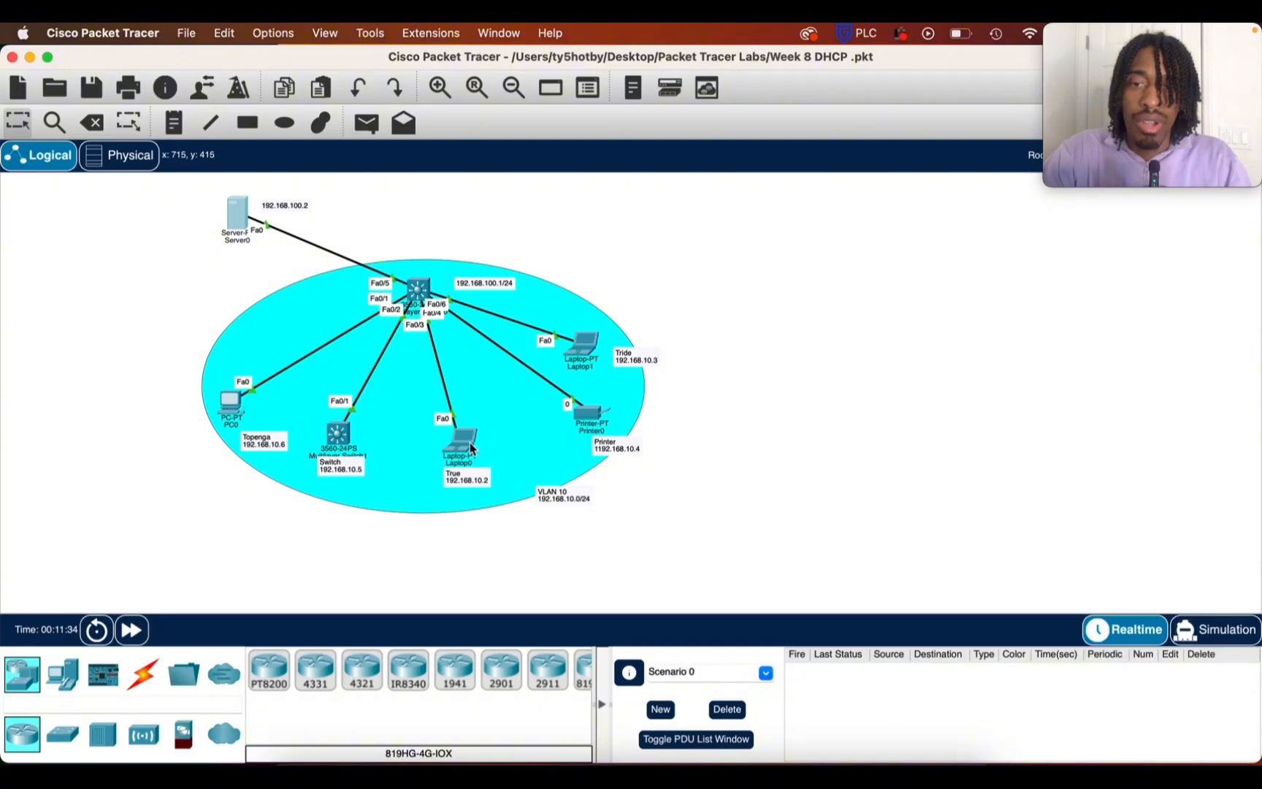
Reopen Server0's DNS settings, move the window clear of the True note, and add an A record mapping True to 192.168.10.2
{"action": "left_click", "coordinate": [234, 217]}
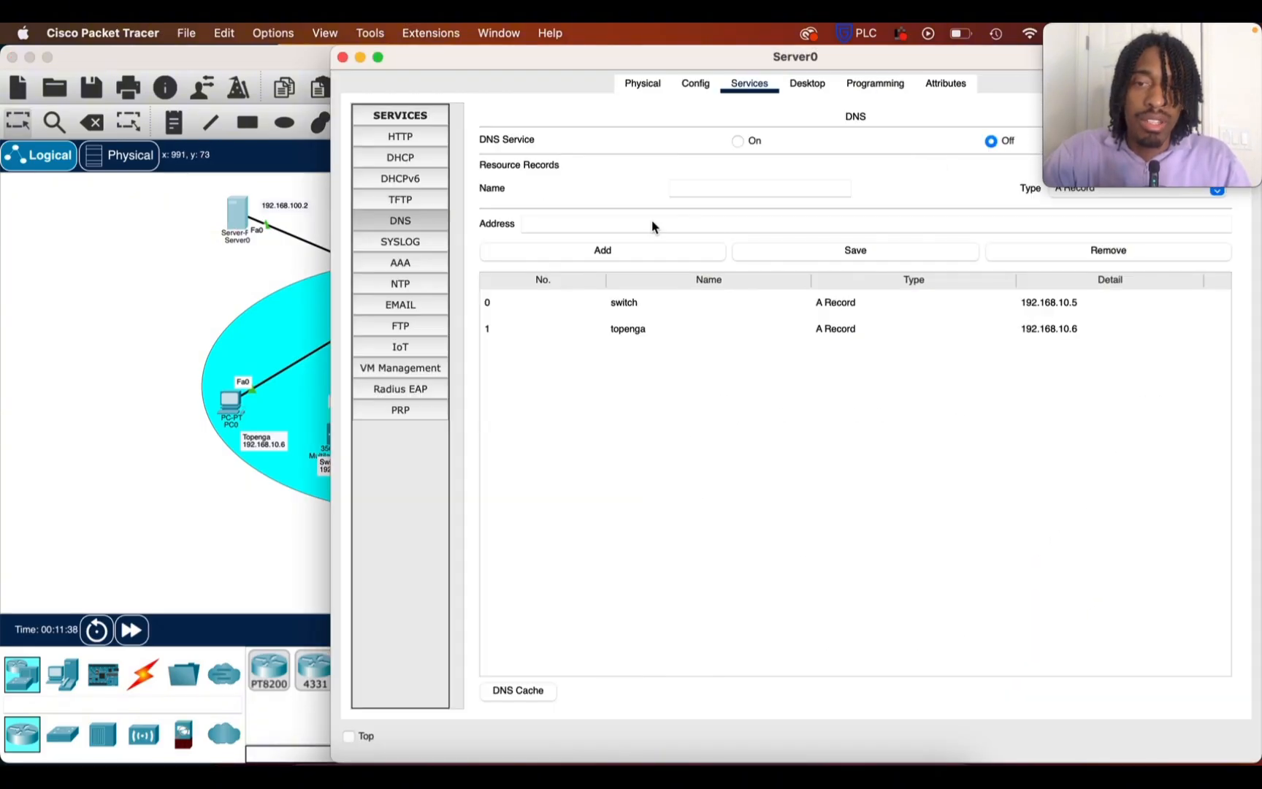
{"action": "left_click_drag", "start_coordinate": [491, 66], "coordinate": [690, 79]}
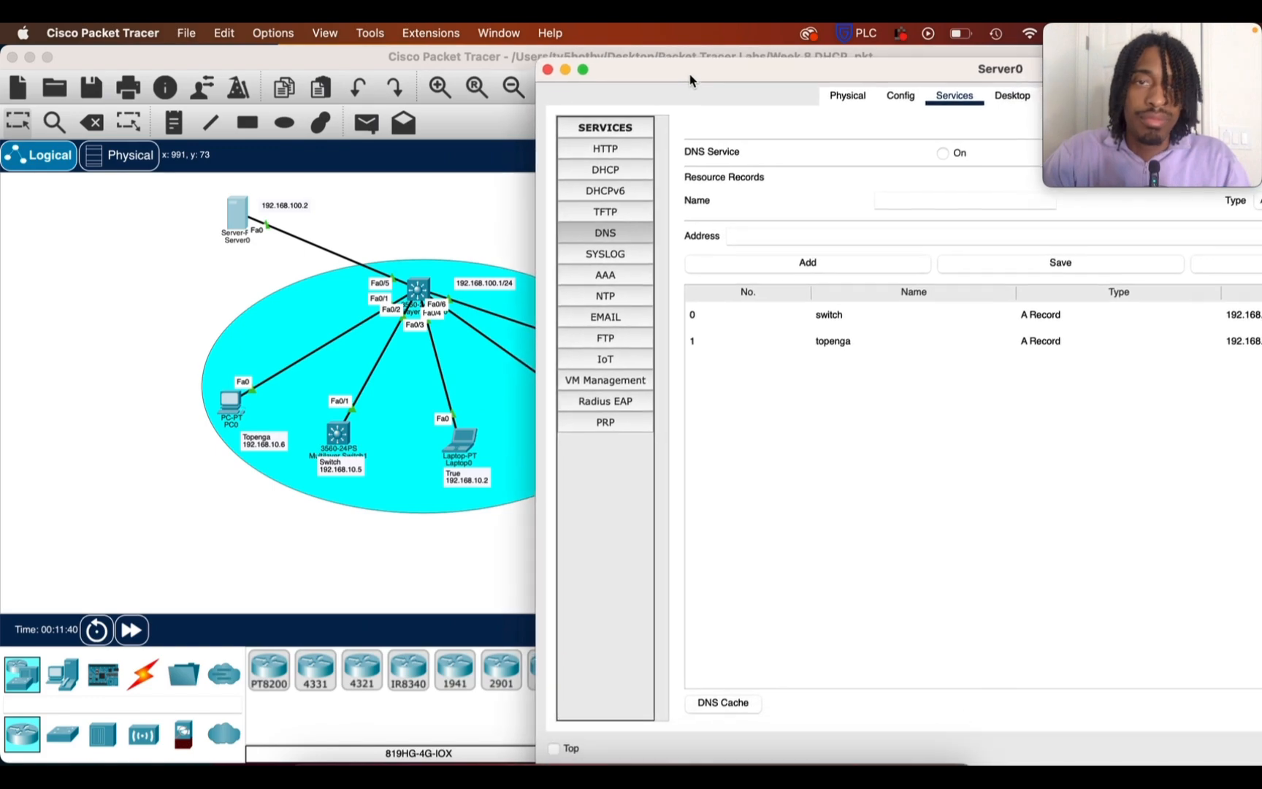
{"action": "left_click", "coordinate": [880, 203]}
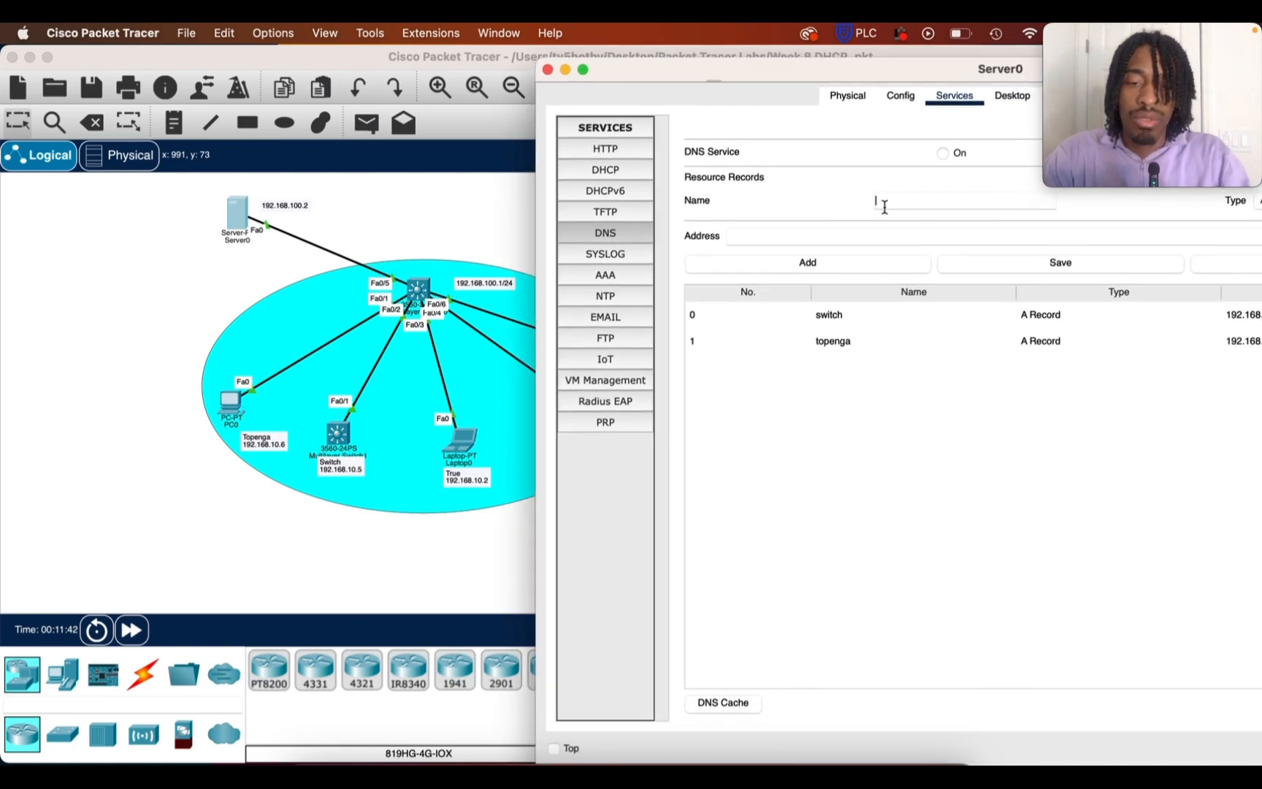
{"action": "type", "text": "True"}
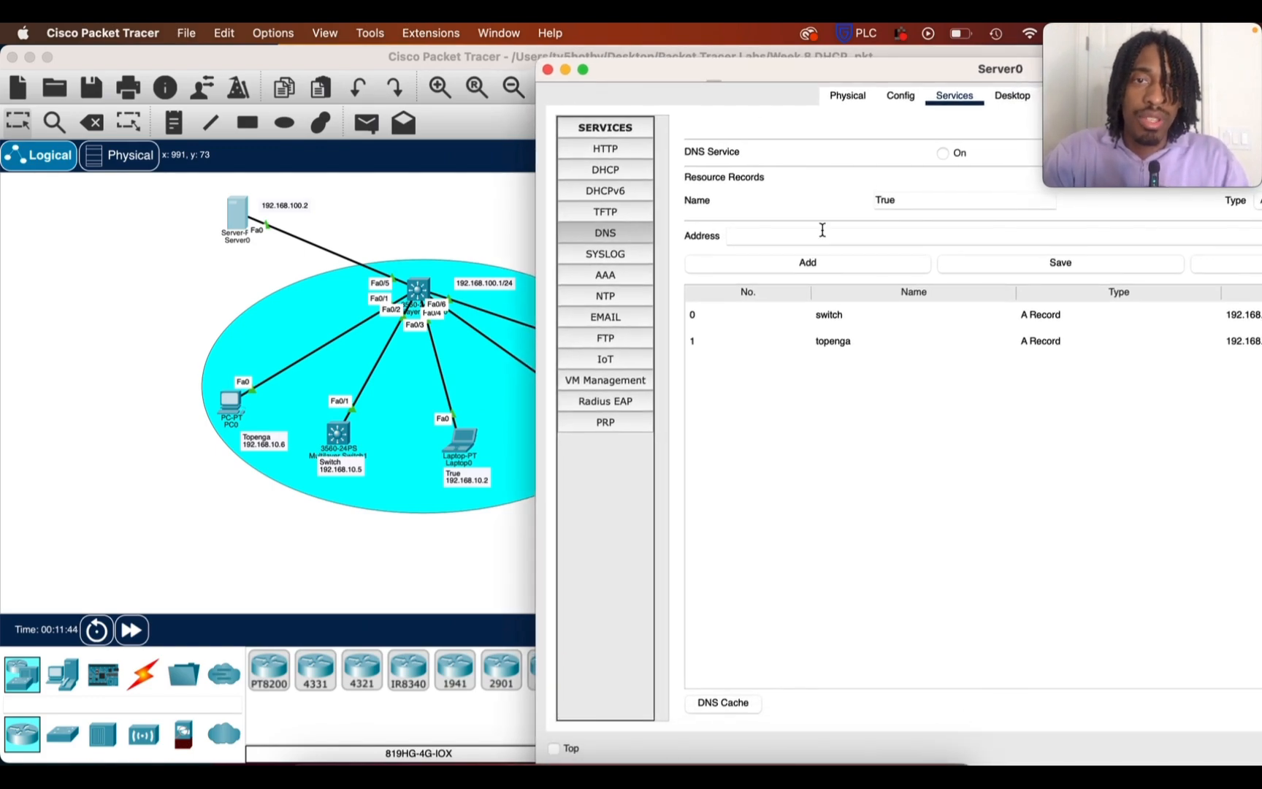
{"action": "left_click", "coordinate": [818, 236]}
{"action": "type", "text": "19"}
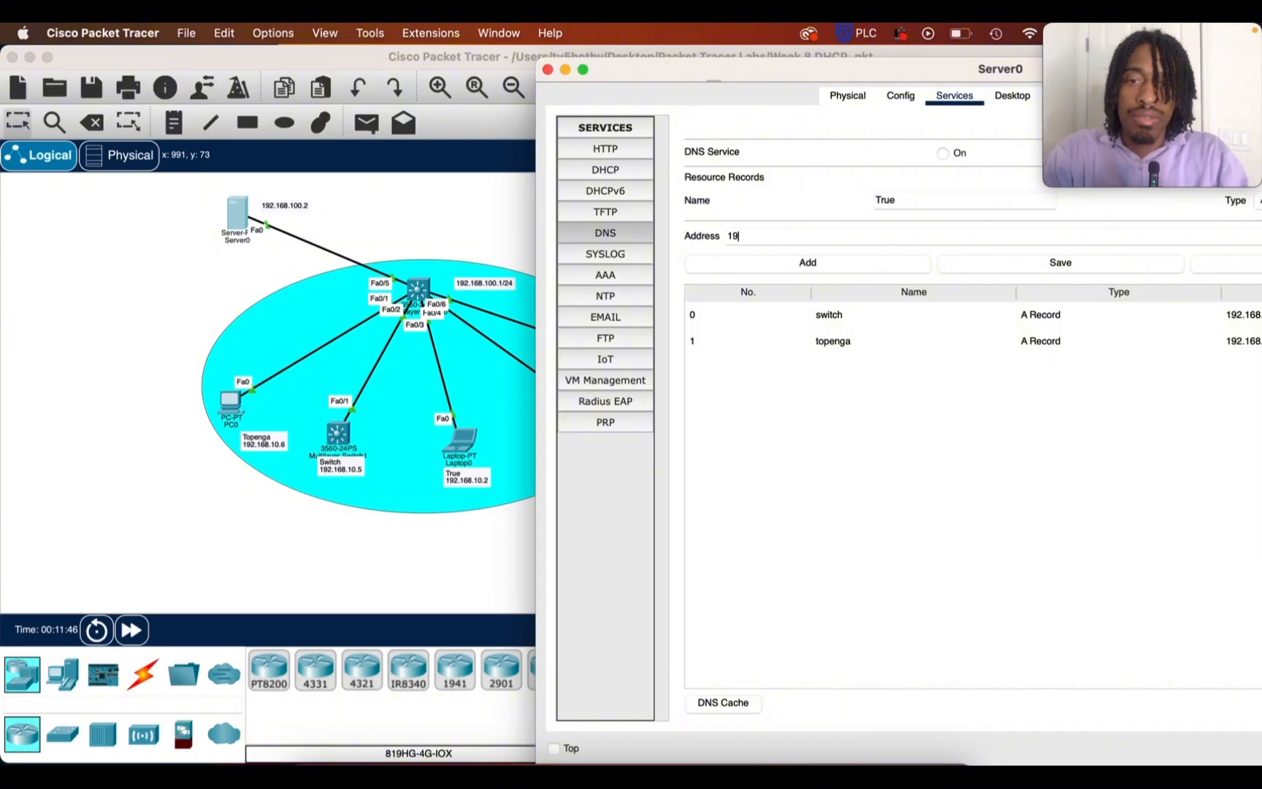
{"action": "type", "text": "2.168."}
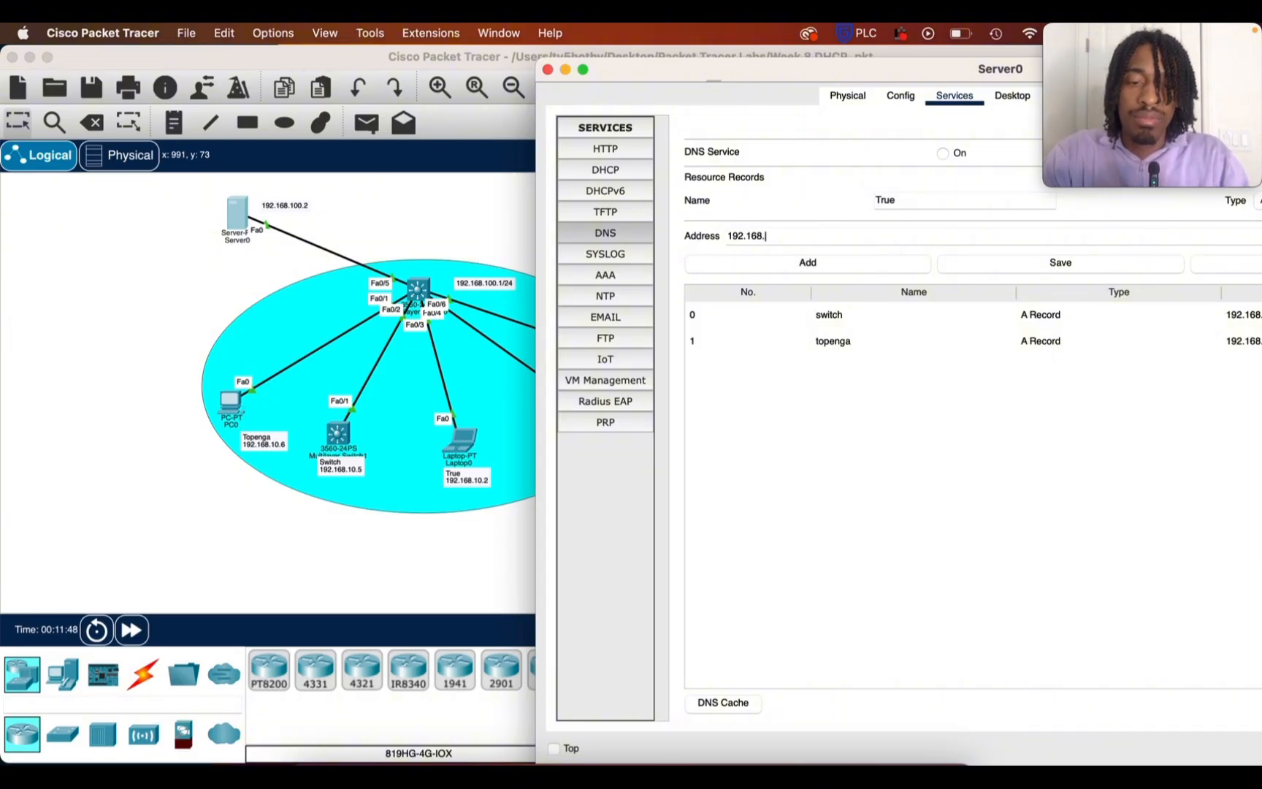
{"action": "type", "text": "10.2"}
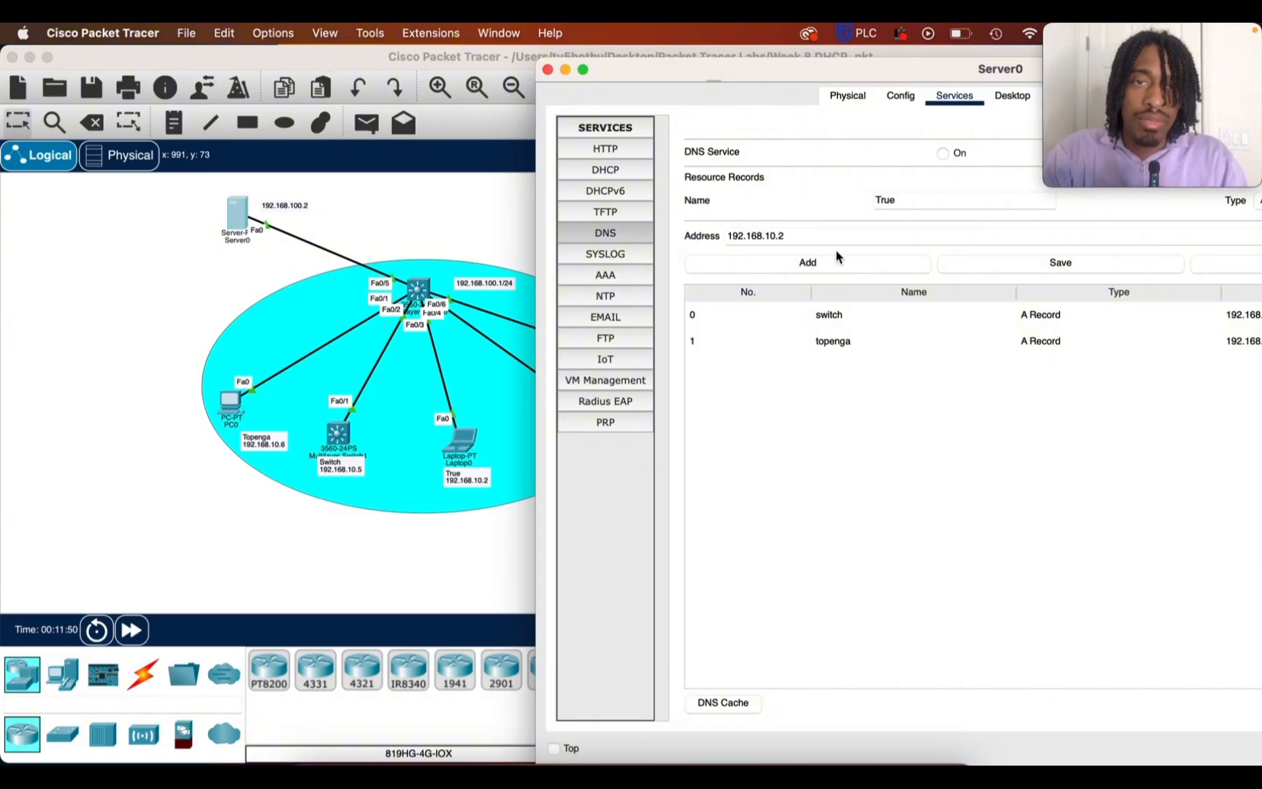
{"action": "left_click", "coordinate": [831, 261]}
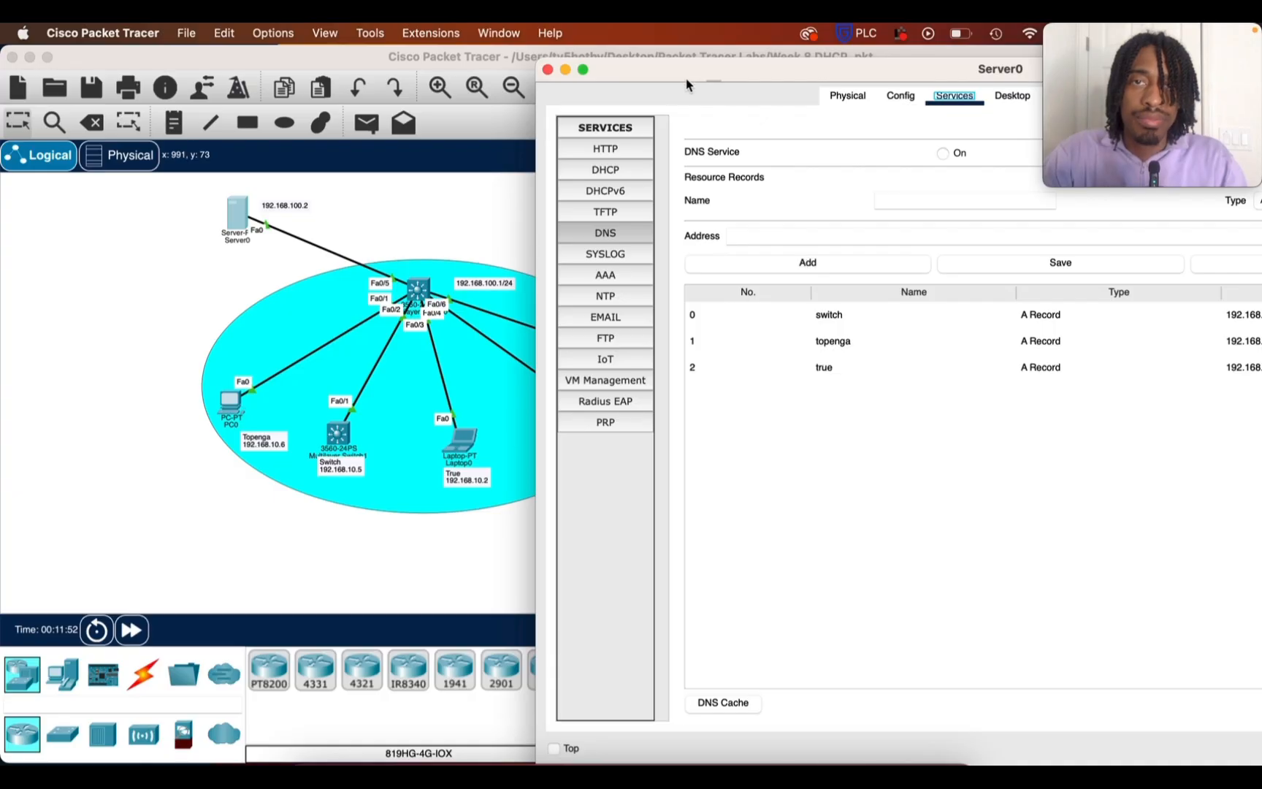
Move the Server0 window aside to uncover the Printer note and add a DNS A record that maps Printer to 192.168.10.4
{"action": "left_click_drag", "start_coordinate": [686, 84], "coordinate": [815, 80]}
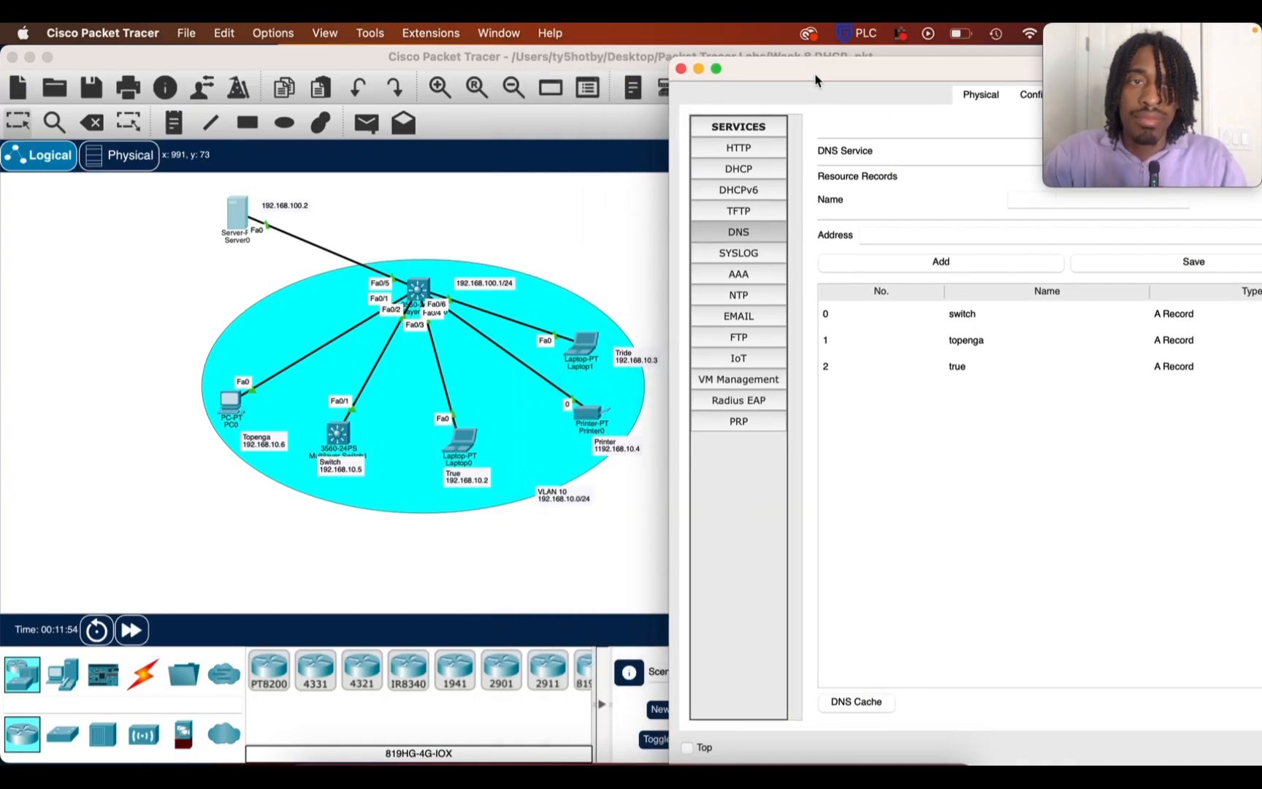
{"action": "left_click_drag", "start_coordinate": [1158, 131], "coordinate": [1157, 713]}
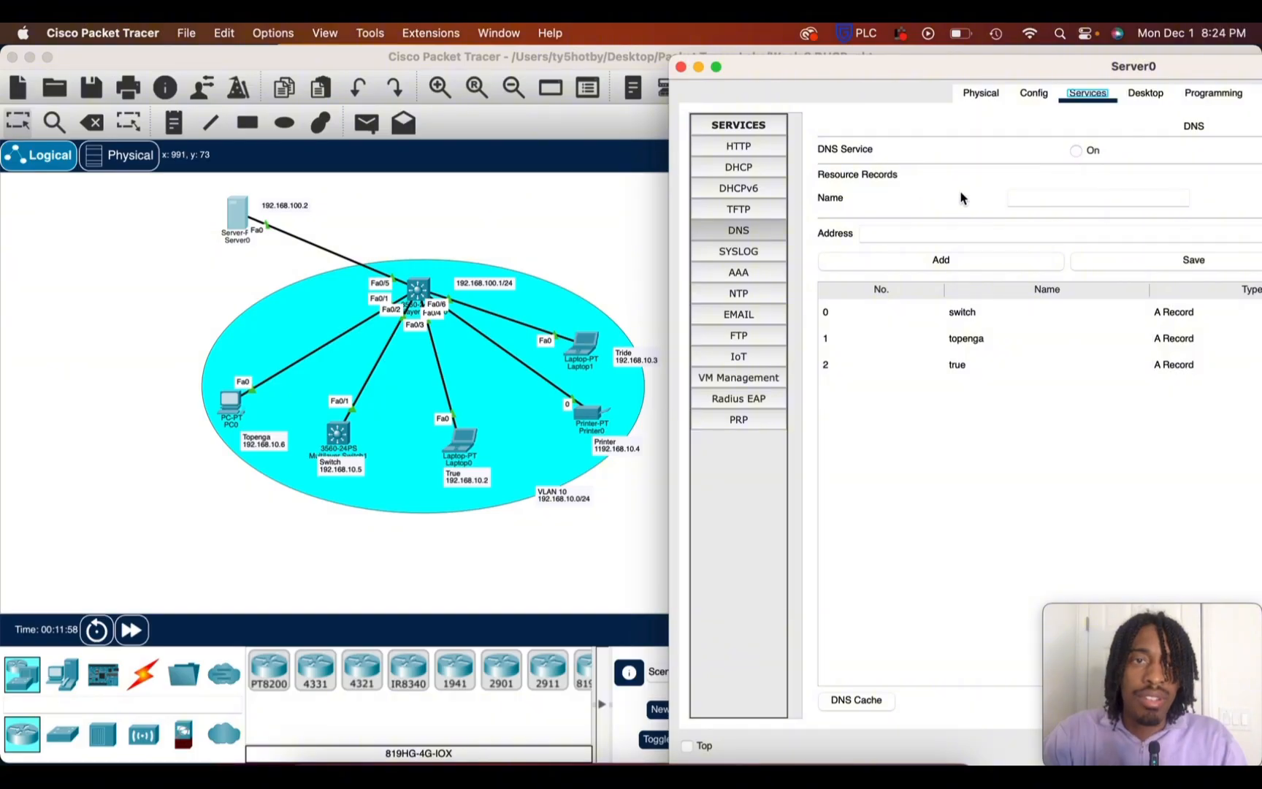
{"action": "left_click", "coordinate": [1045, 195]}
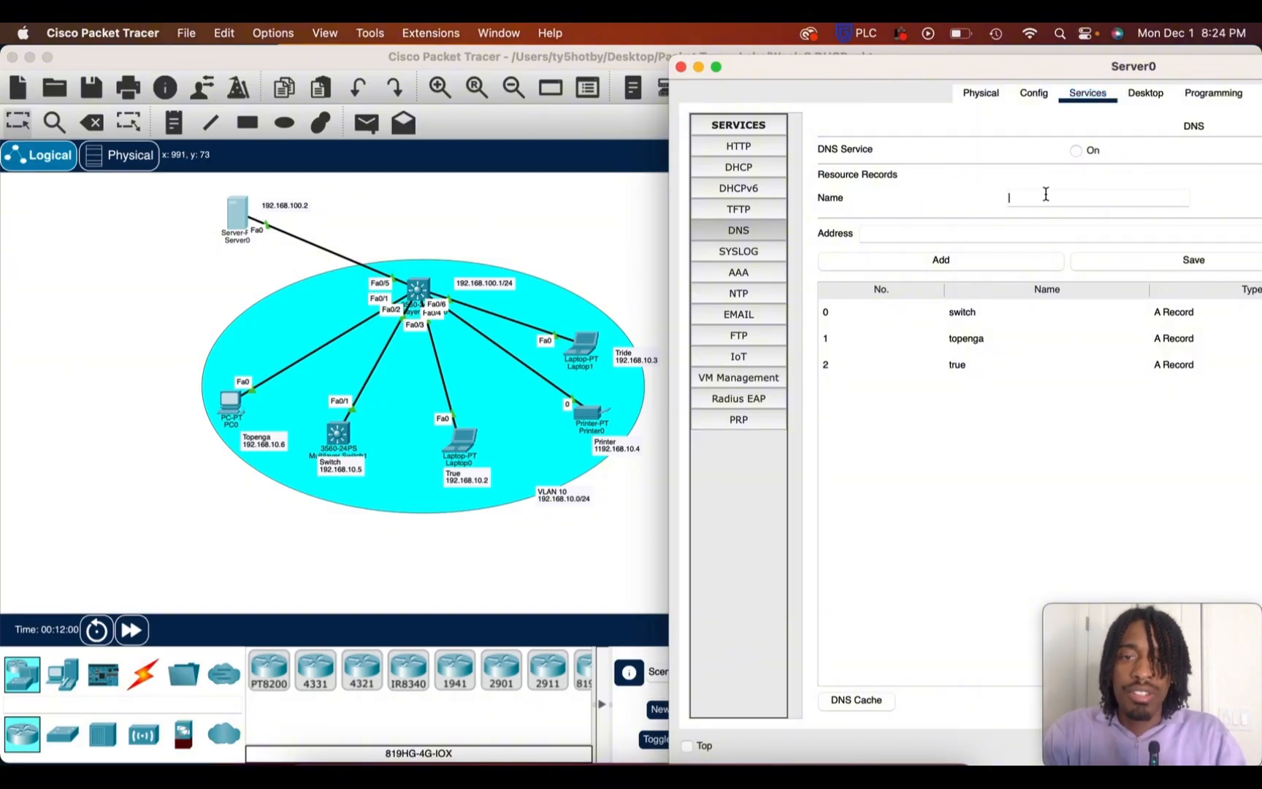
{"action": "type", "text": "Printer"}
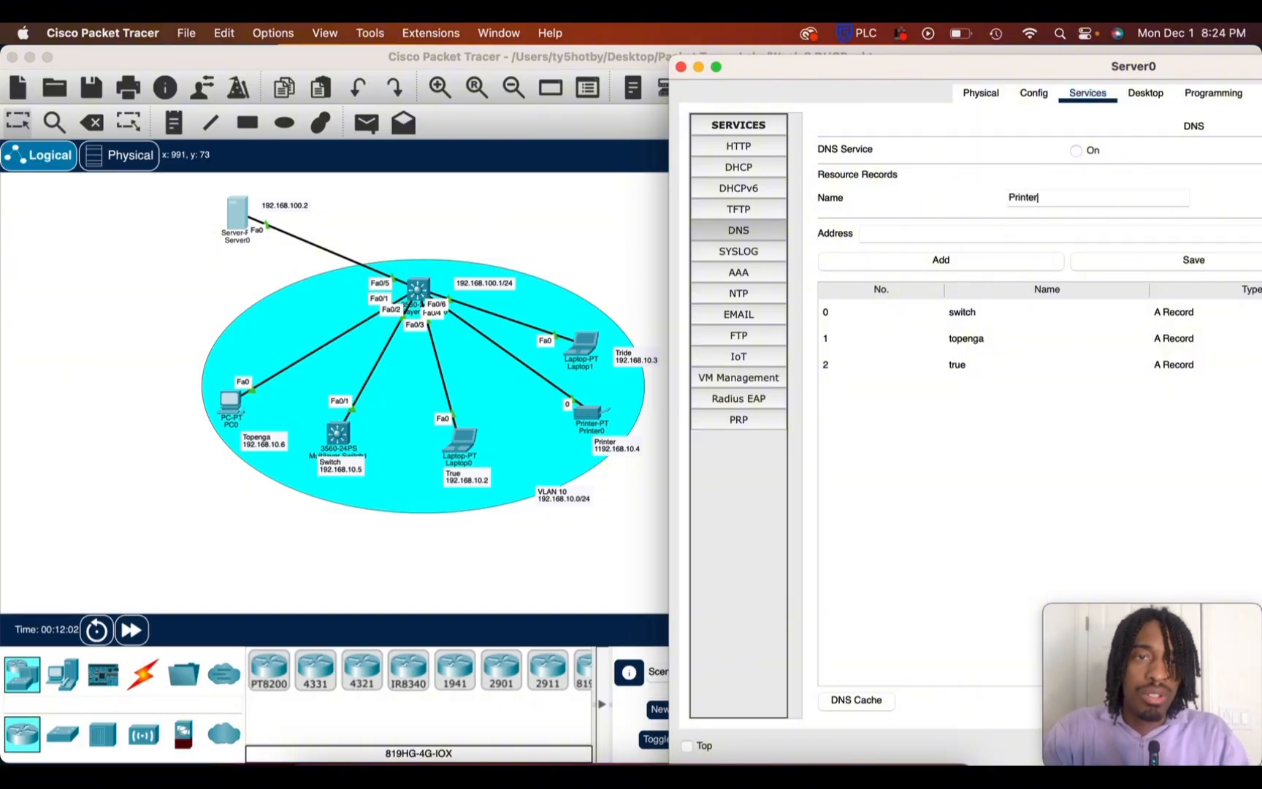
{"action": "left_click", "coordinate": [941, 234]}
{"action": "type", "text": "1"}
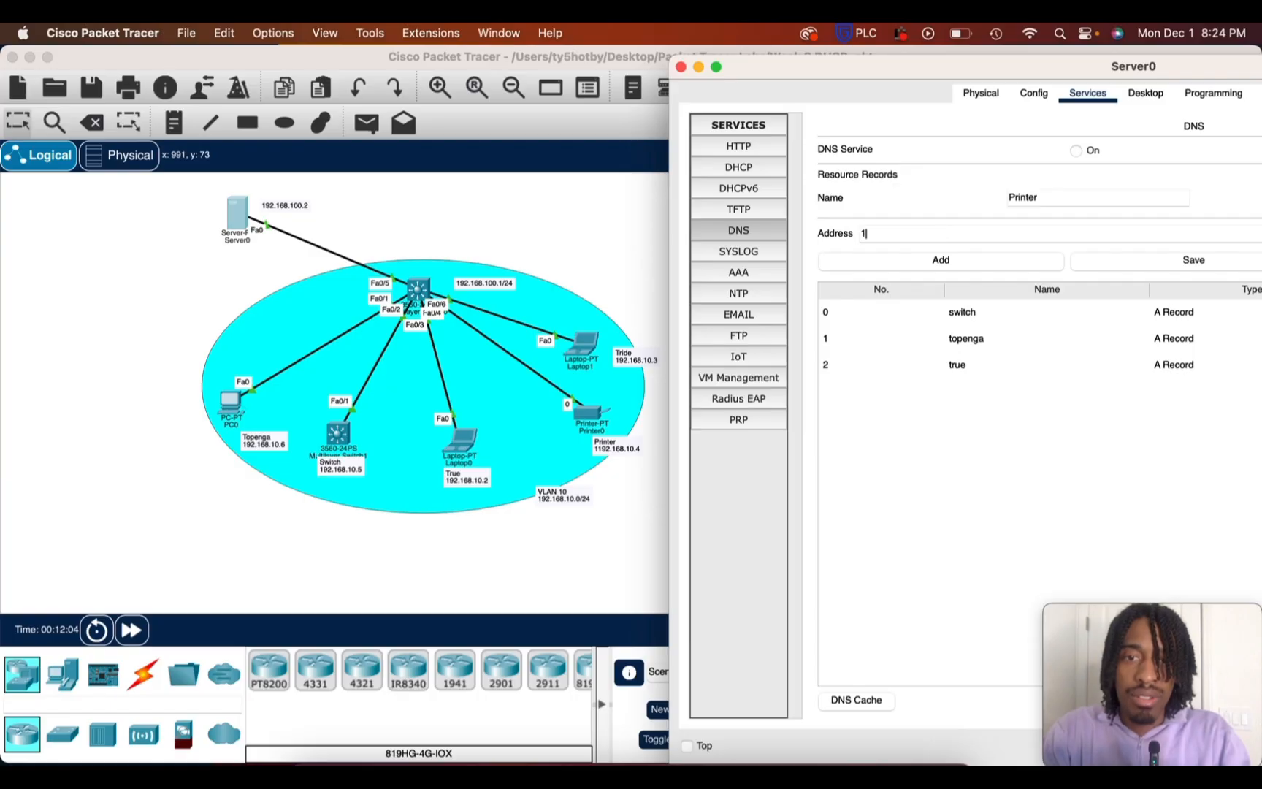
{"action": "type", "text": "92."}
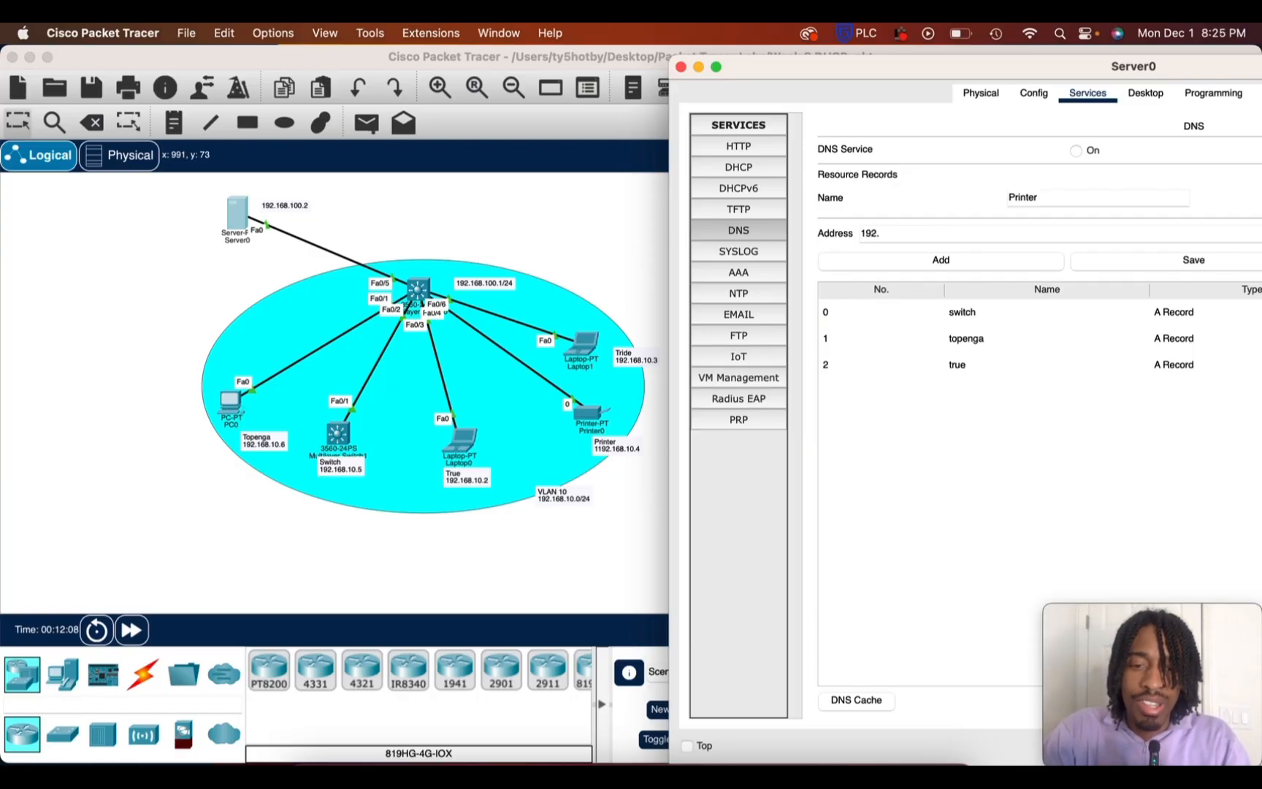
{"action": "type", "text": "168."}
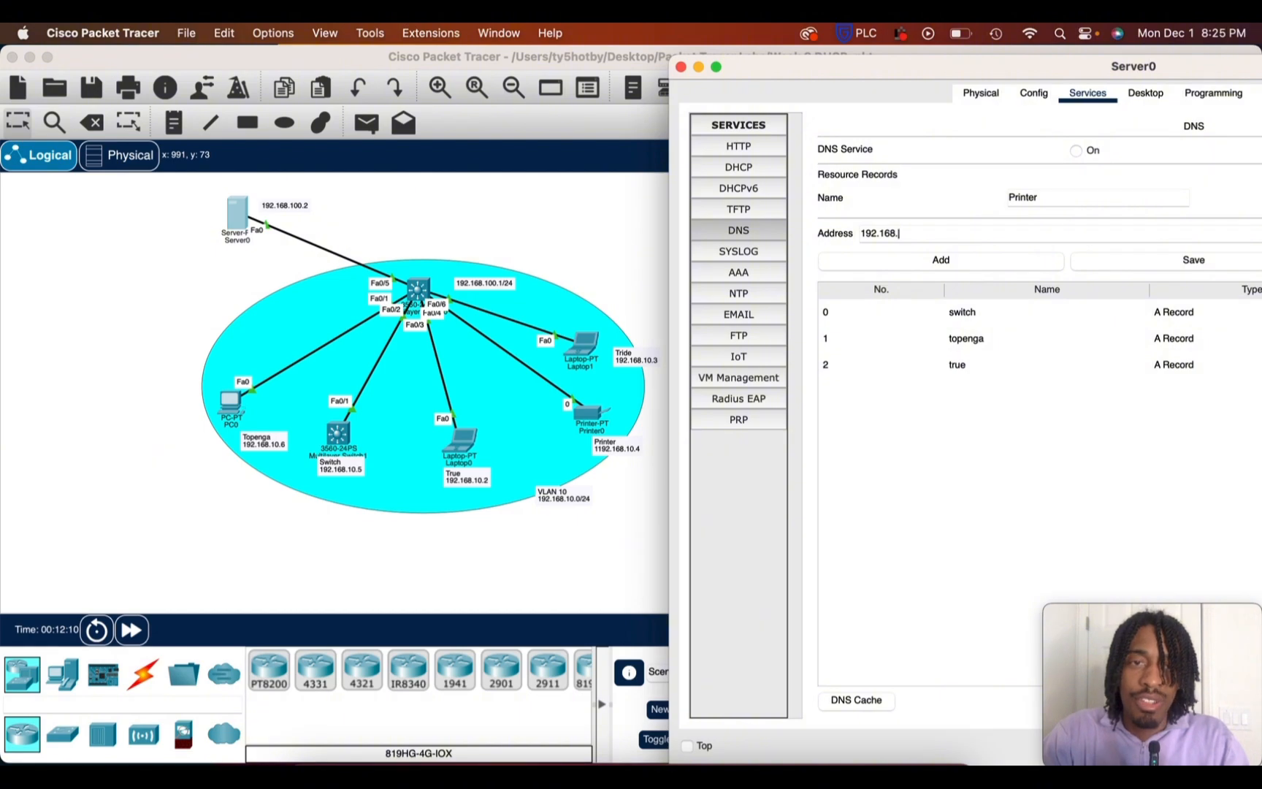
{"action": "type", "text": "10"}
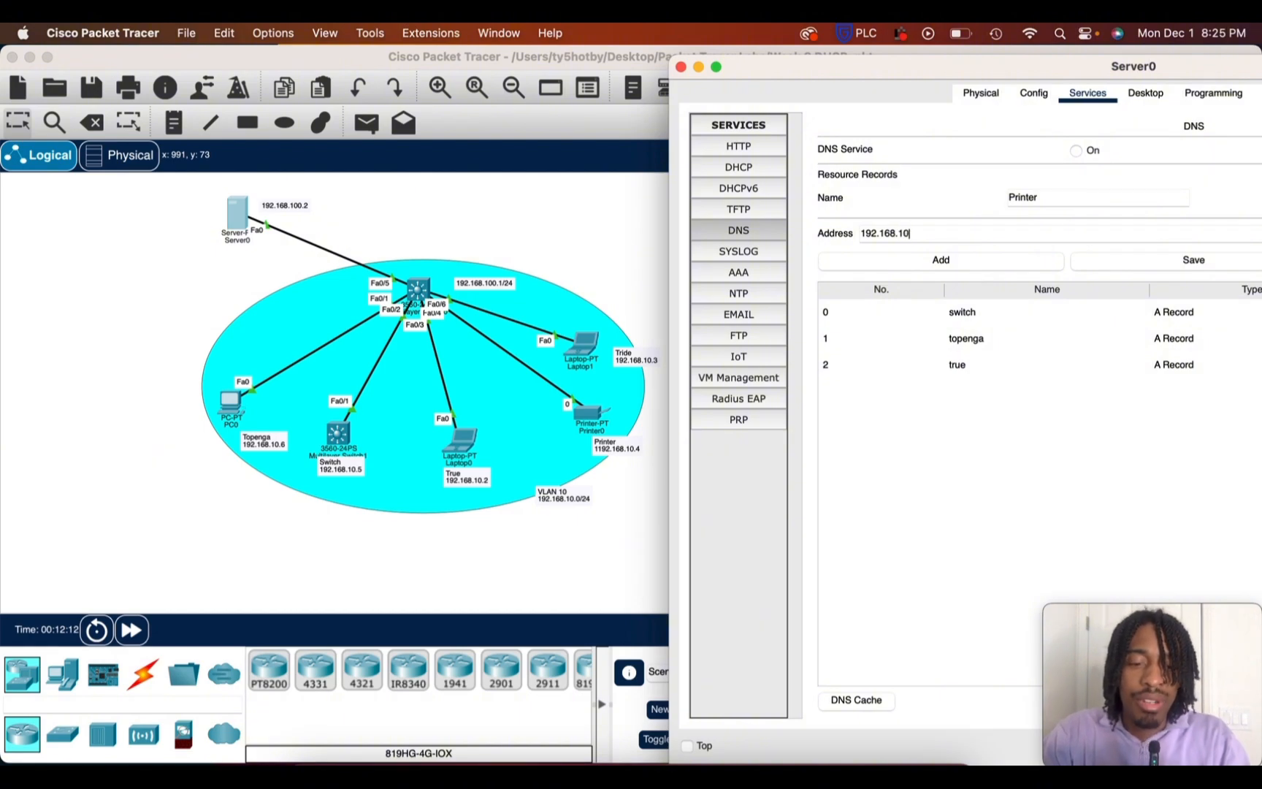
{"action": "type", "text": ".4"}
{"action": "left_click", "coordinate": [914, 266]}
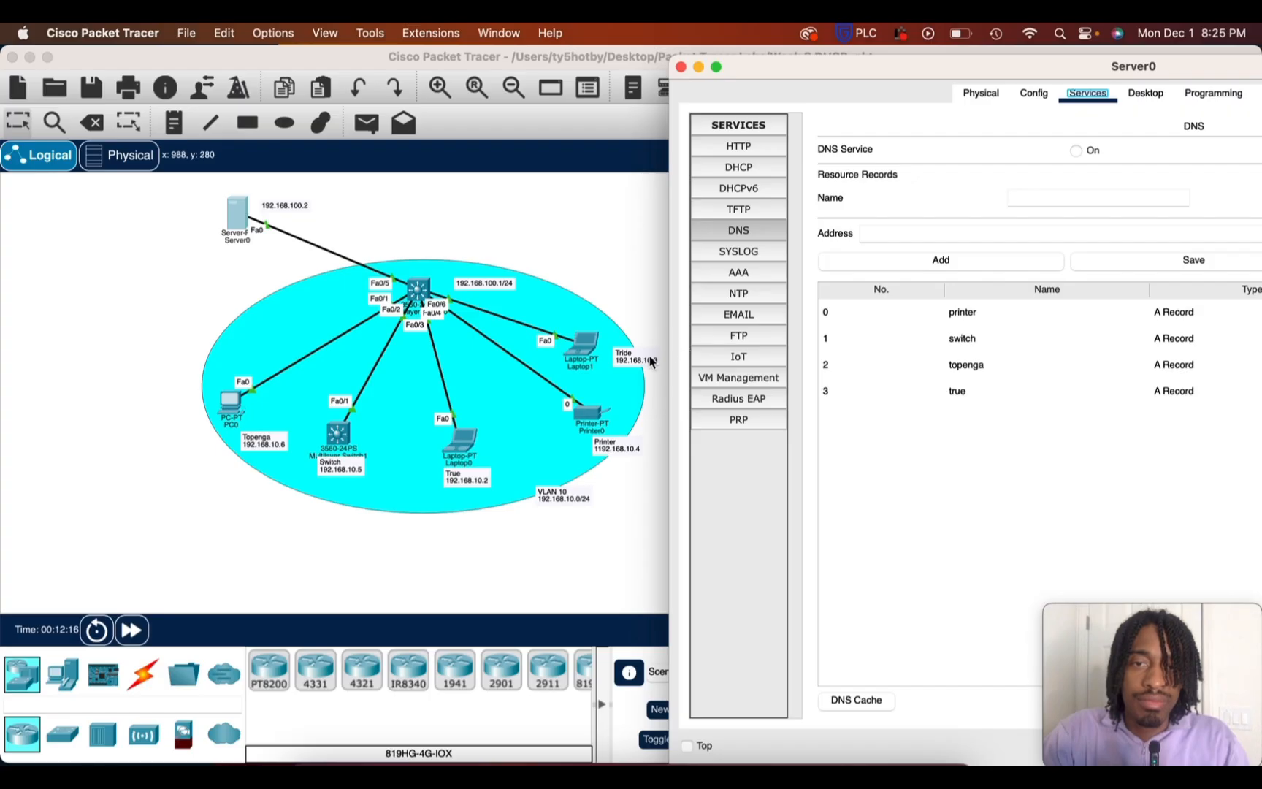
Add a DNS A record on Server0 that maps the name Tride to 192.168.10.3
{"action": "left_click", "coordinate": [1026, 201]}
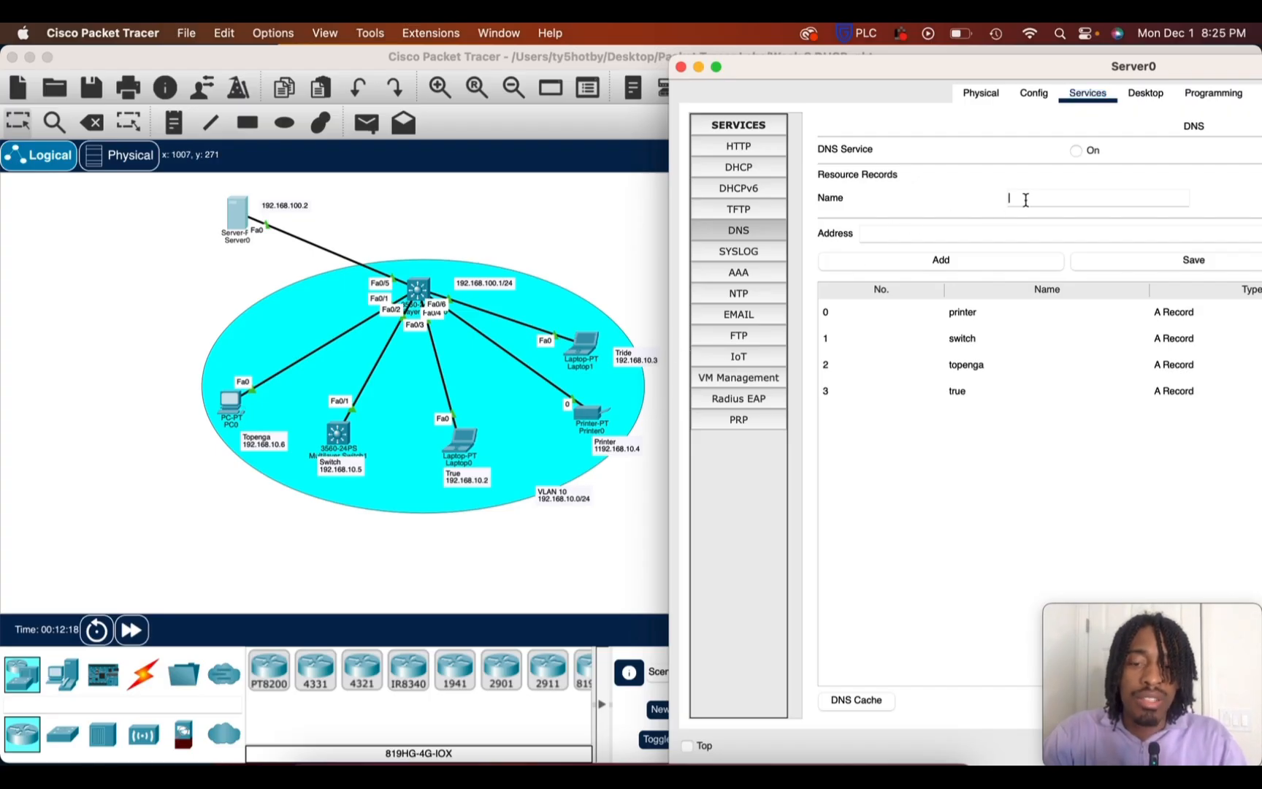
{"action": "type", "text": "Tride"}
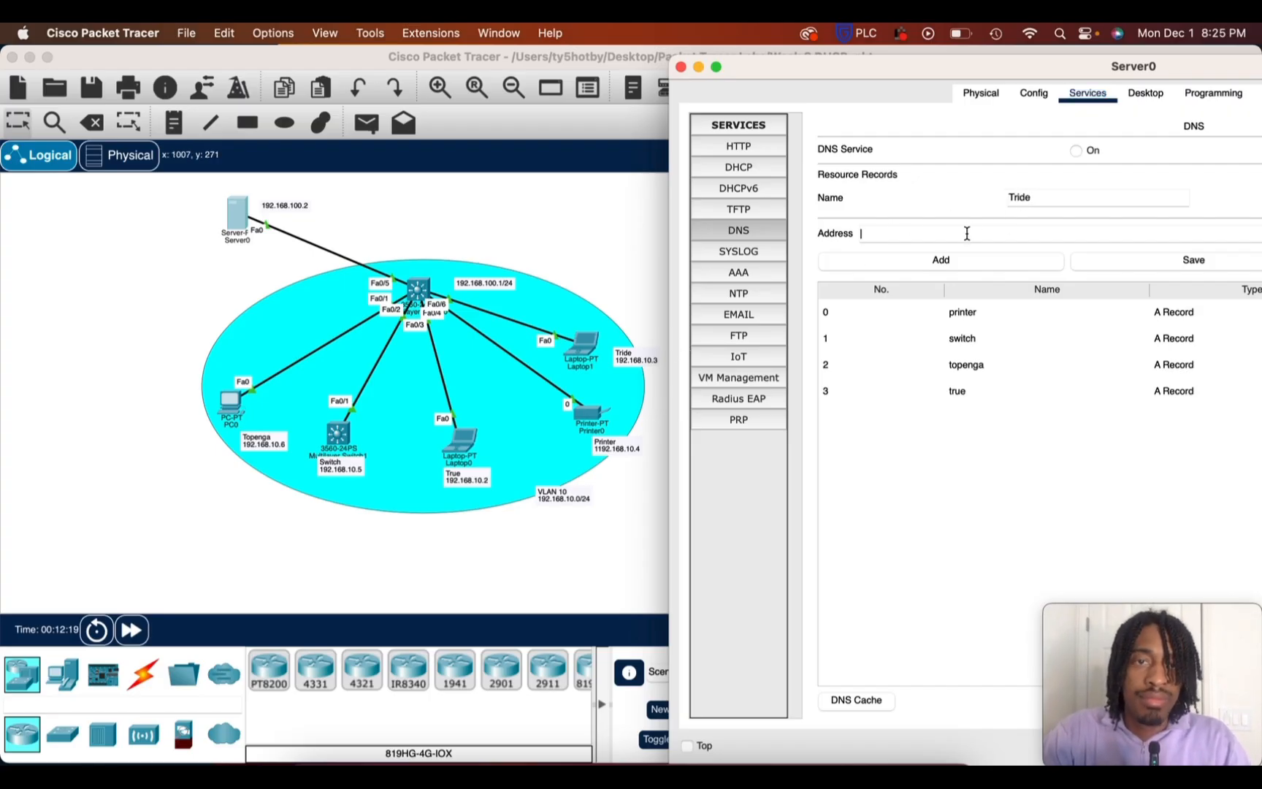
{"action": "type", "text": "192.168.10.3"}
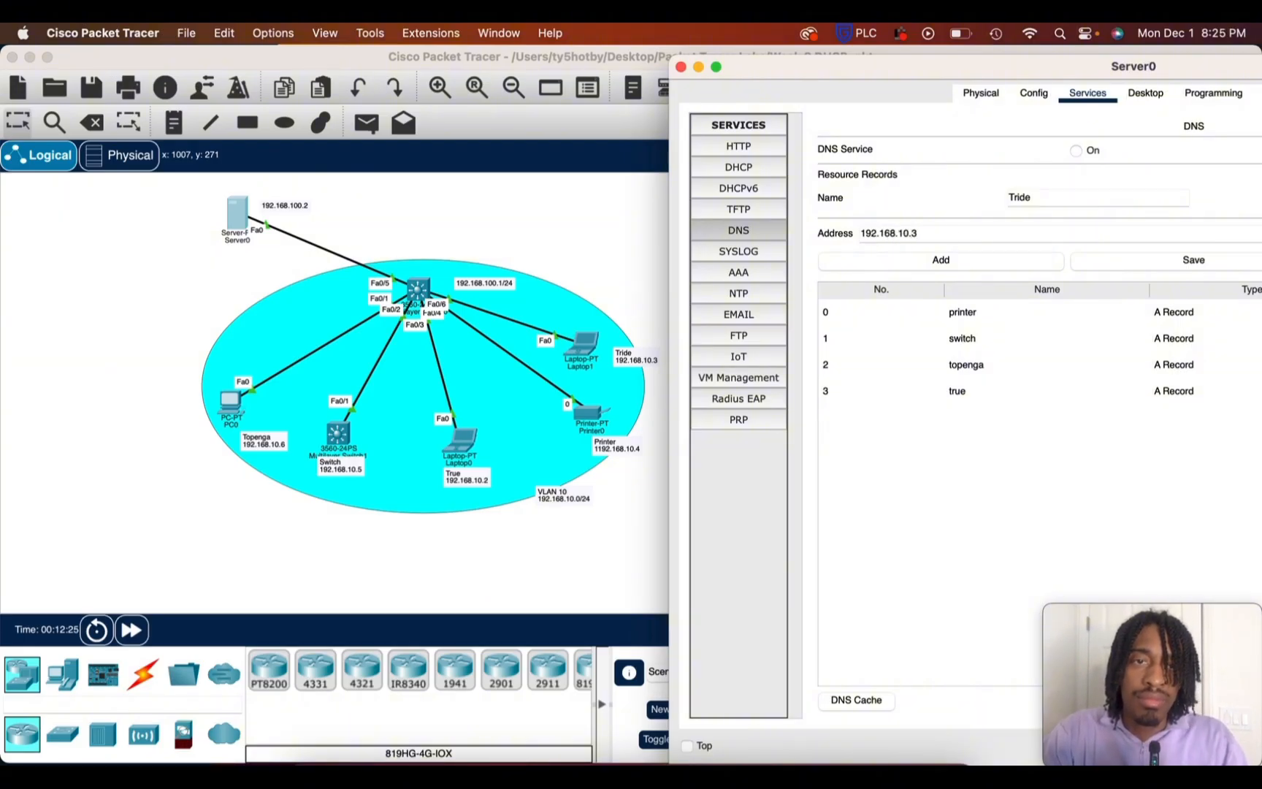
{"action": "left_click", "coordinate": [927, 263]}
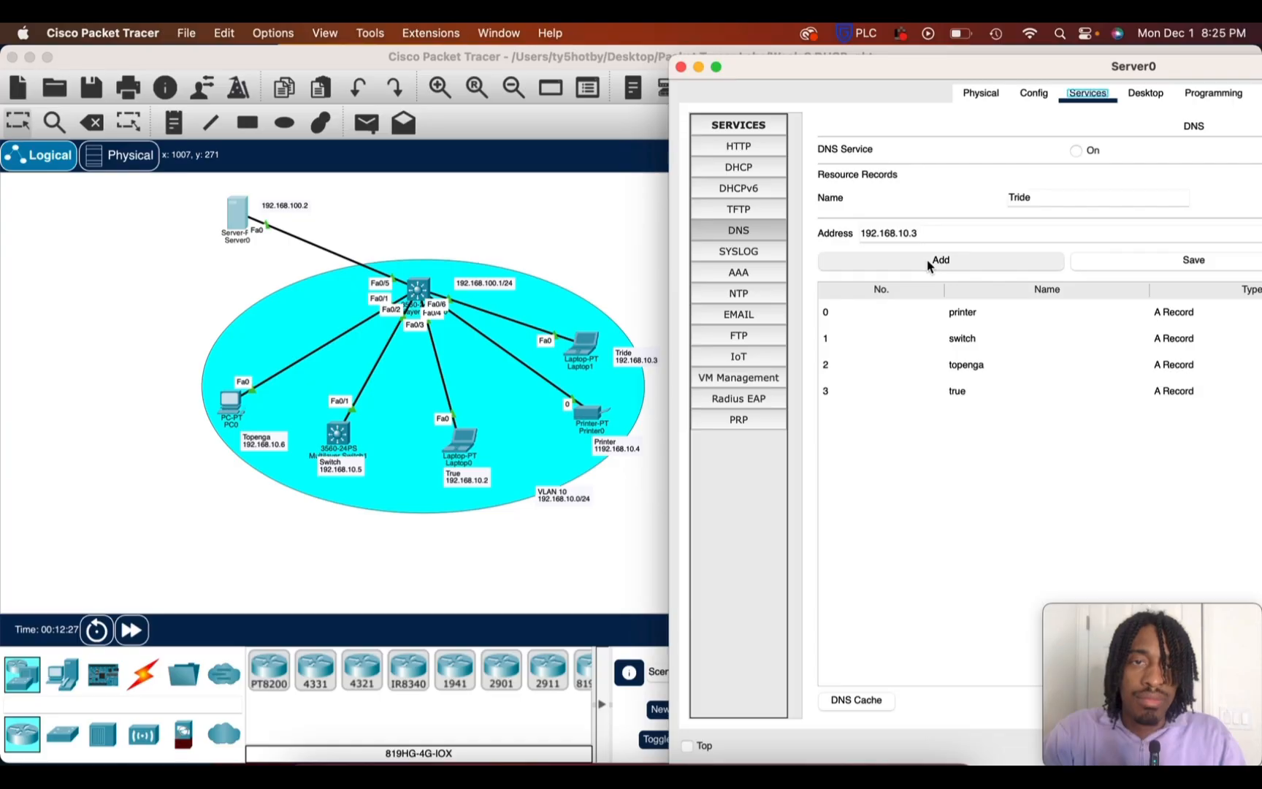
Correct the IP address in the Printer note of the topology to 192.168.10.4
{"action": "left_click", "coordinate": [604, 453]}
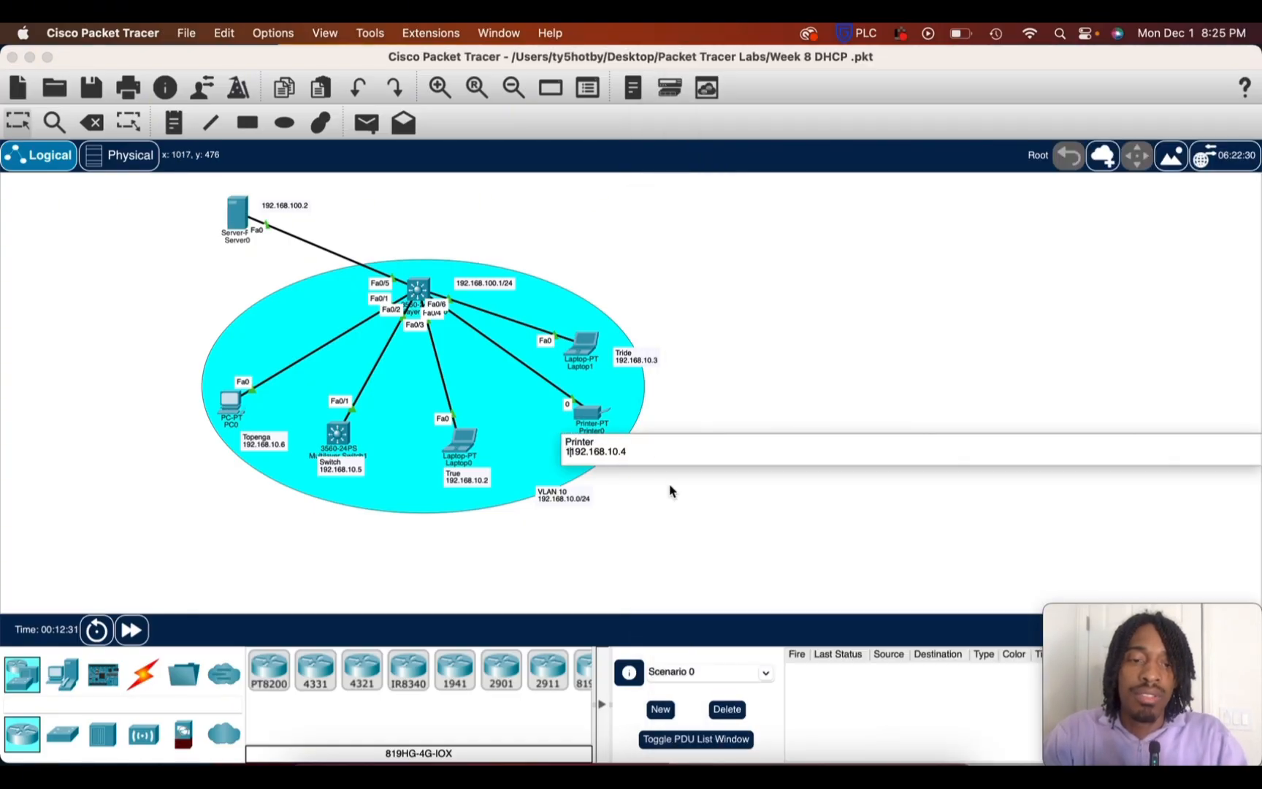
{"action": "key", "text": "BackSpace"}
{"action": "left_click", "coordinate": [697, 402]}
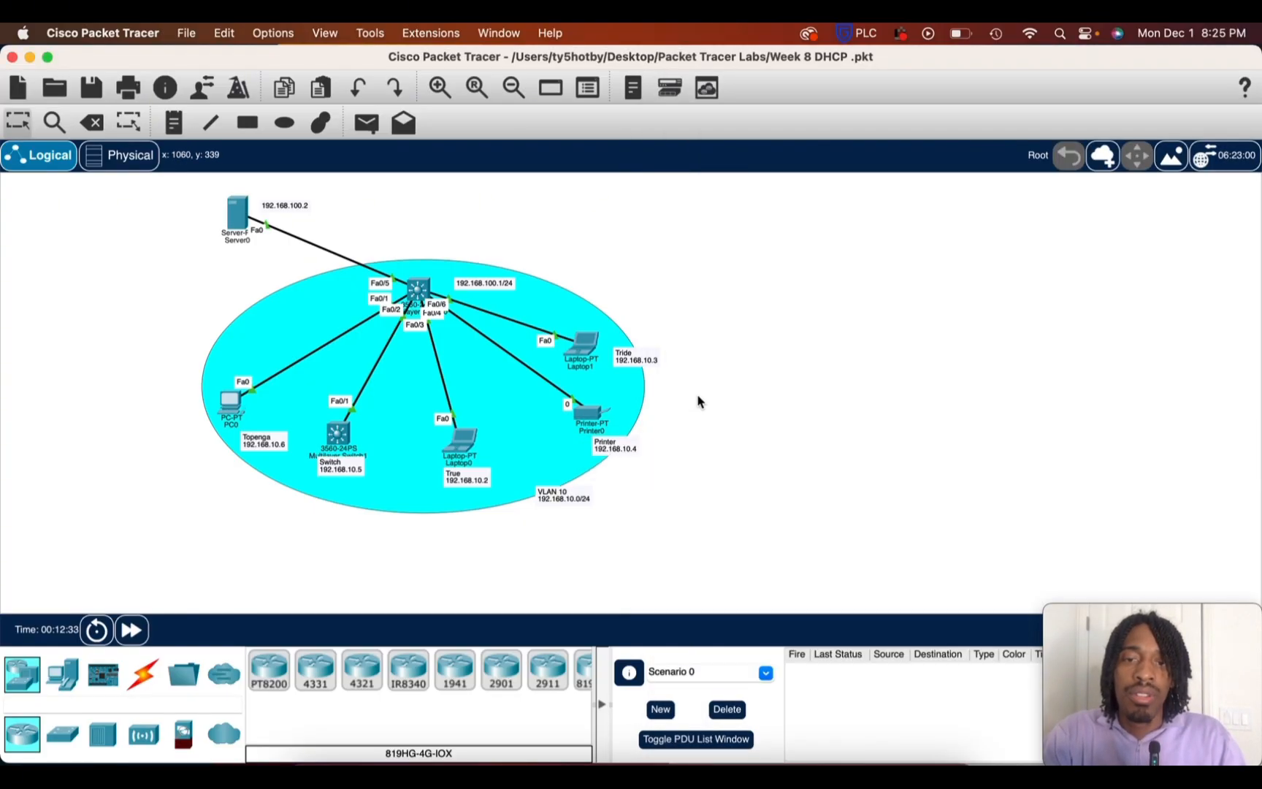
Reopen Server0's DNS settings, turn the DNS service on, and minimize the Server0 window
{"action": "left_click", "coordinate": [236, 224]}
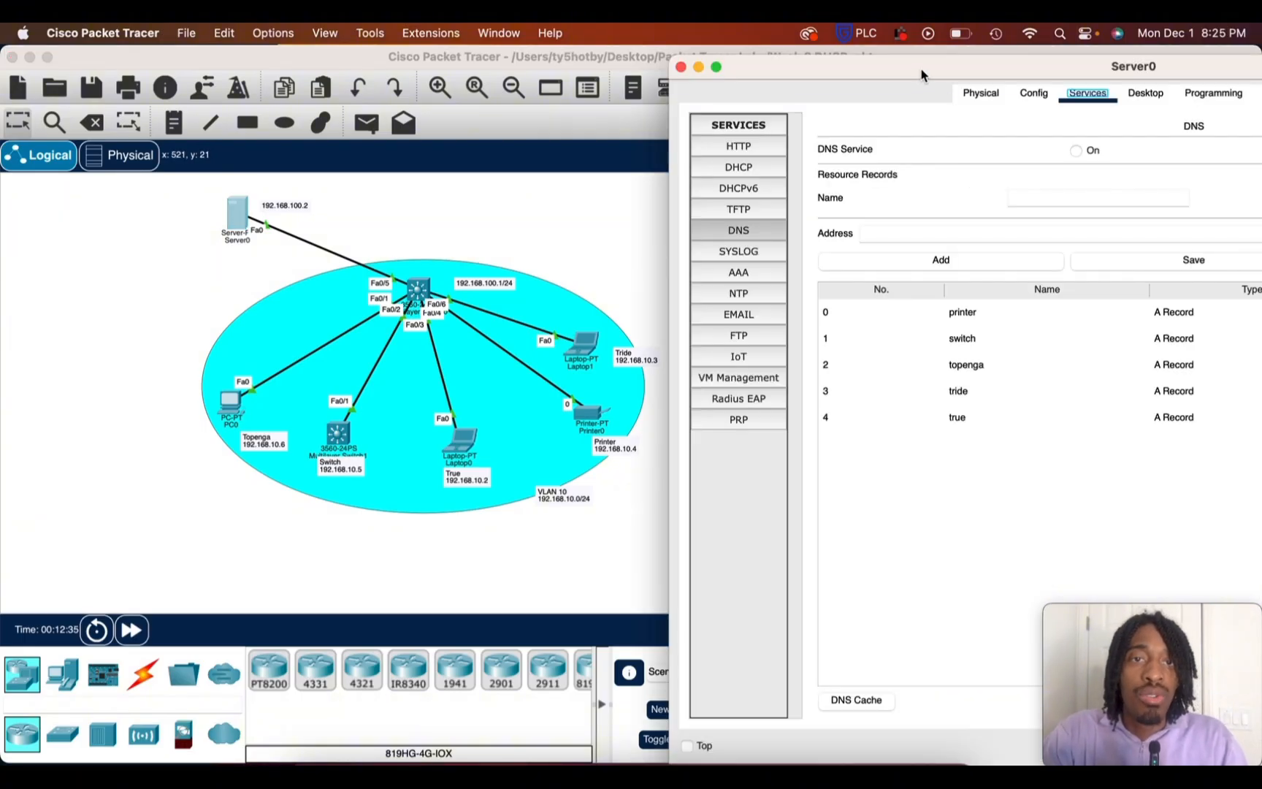
{"action": "left_click_drag", "start_coordinate": [922, 76], "coordinate": [561, 39]}
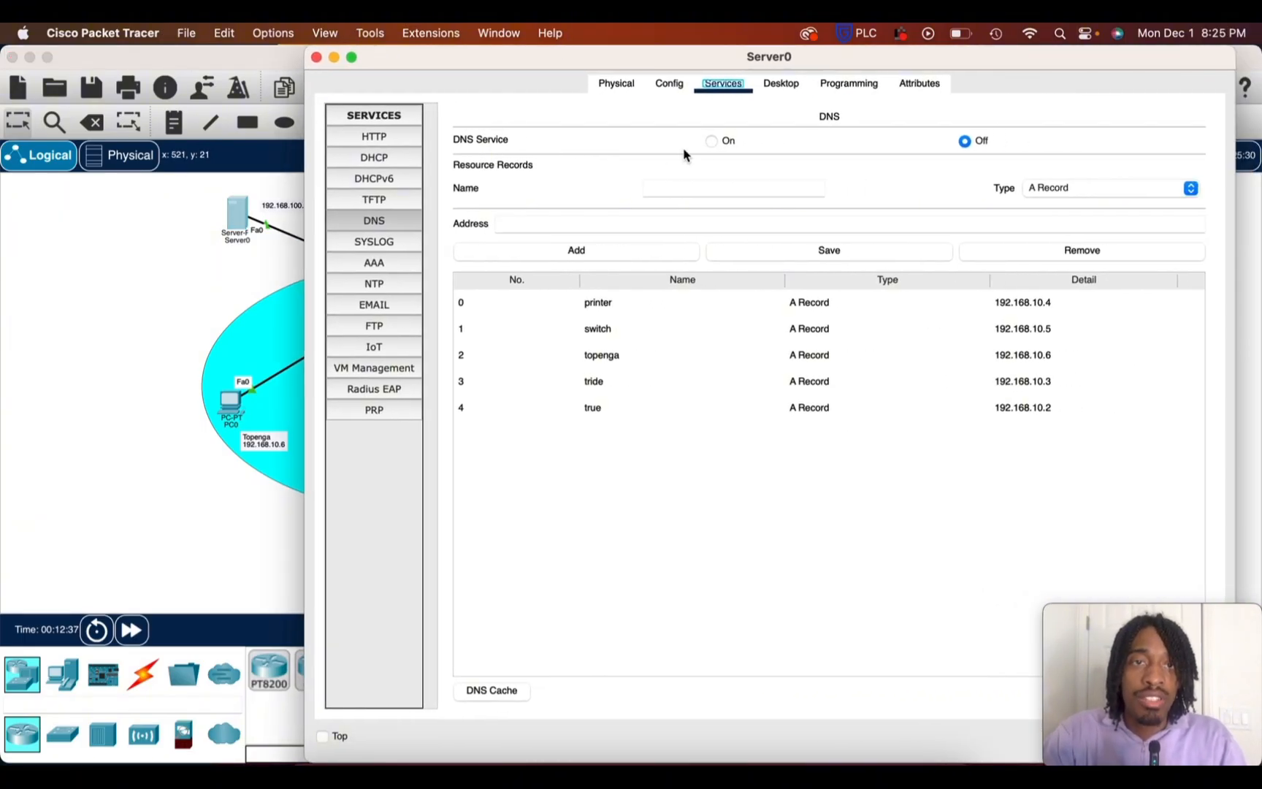
{"action": "left_click", "coordinate": [712, 142]}
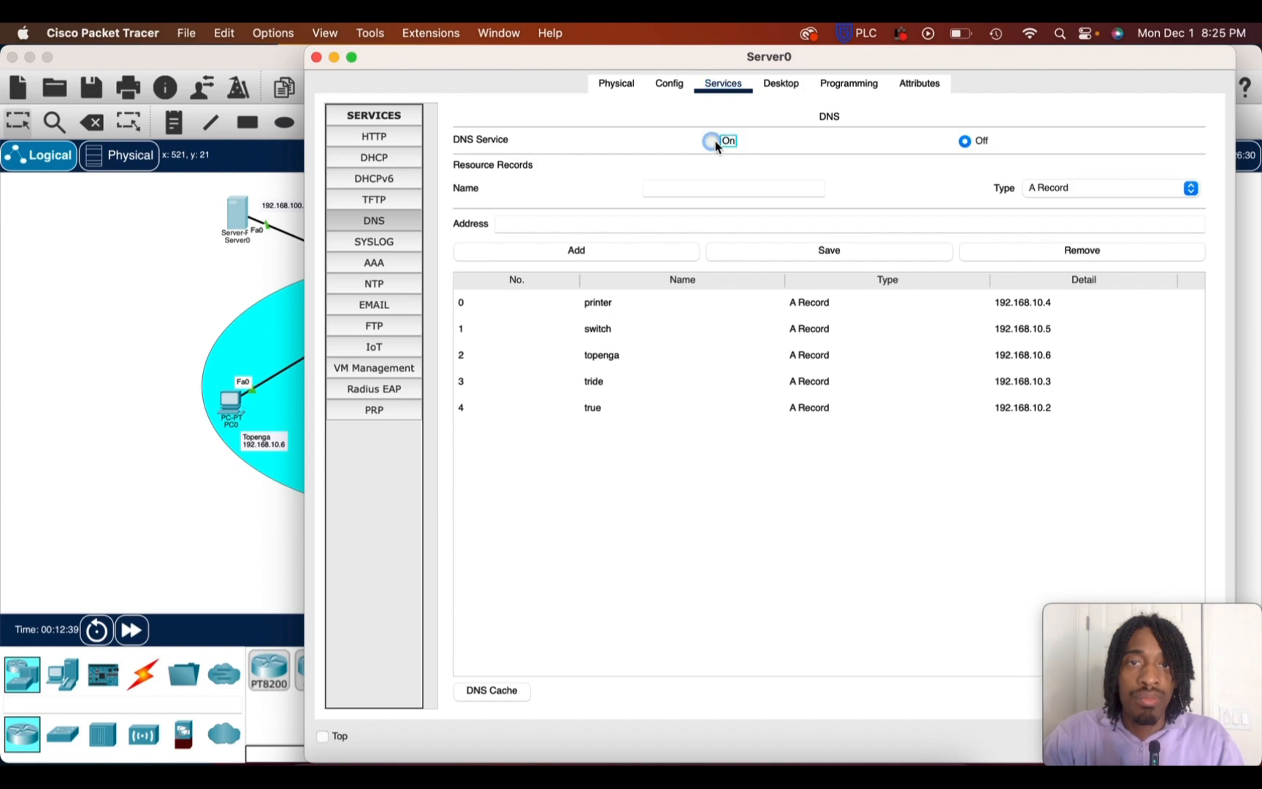
{"action": "left_click", "coordinate": [334, 58]}
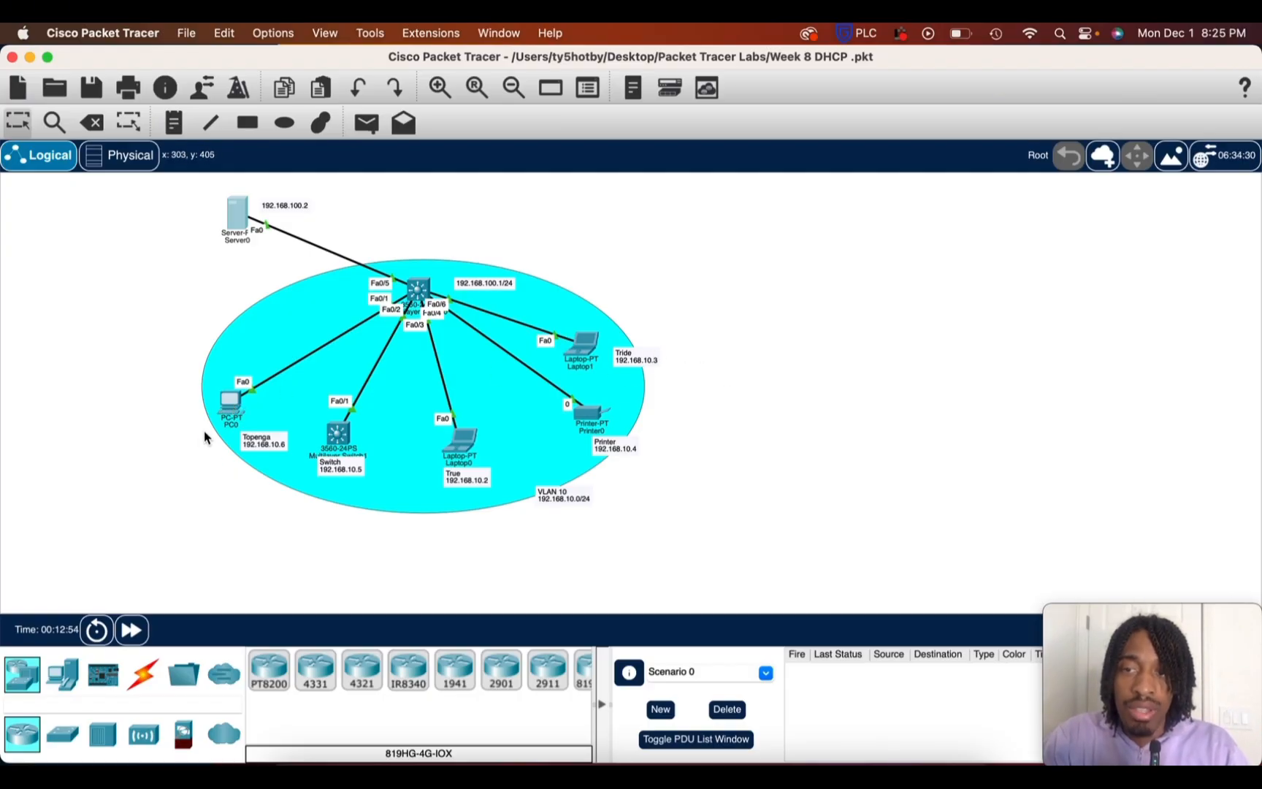
Ping 192.168.10.3 from PC0's Command Prompt, and move the PC0 window aside to uncover the topology
{"action": "left_click", "coordinate": [230, 400]}
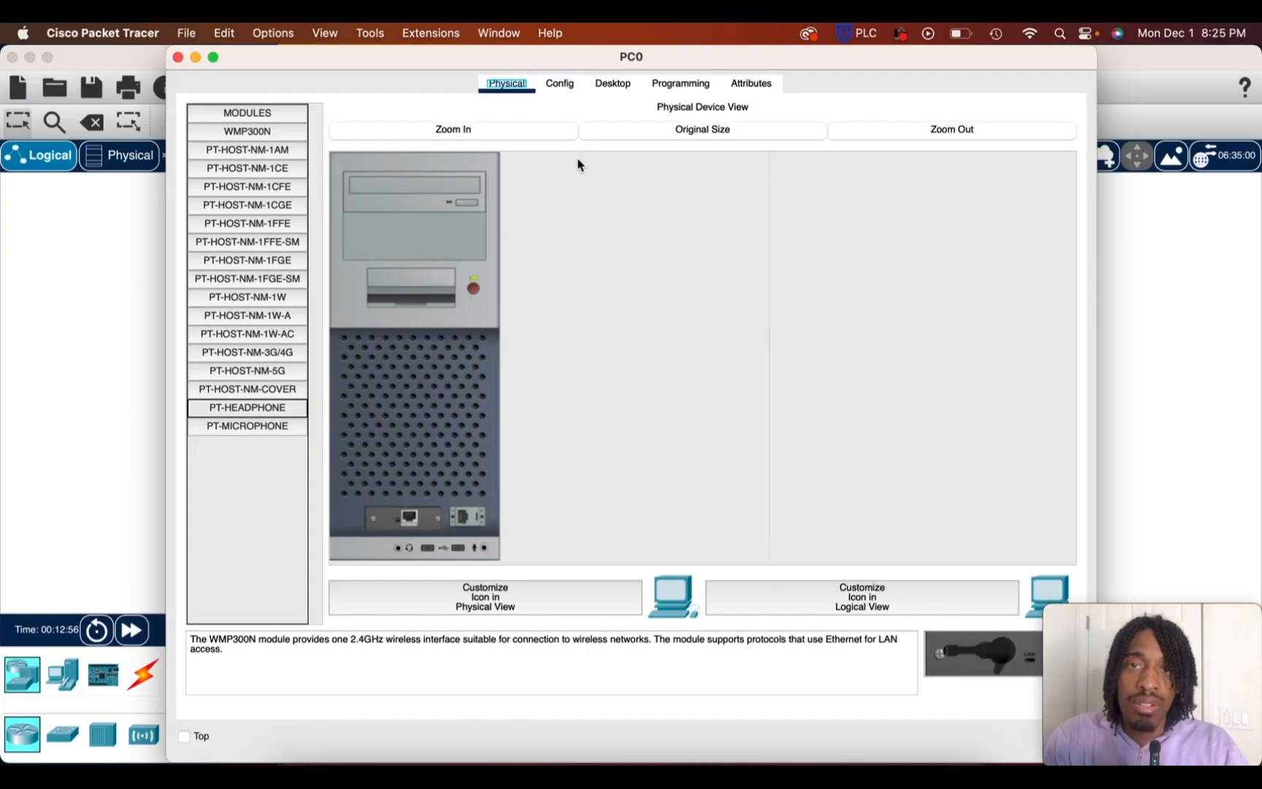
{"action": "left_click", "coordinate": [616, 85]}
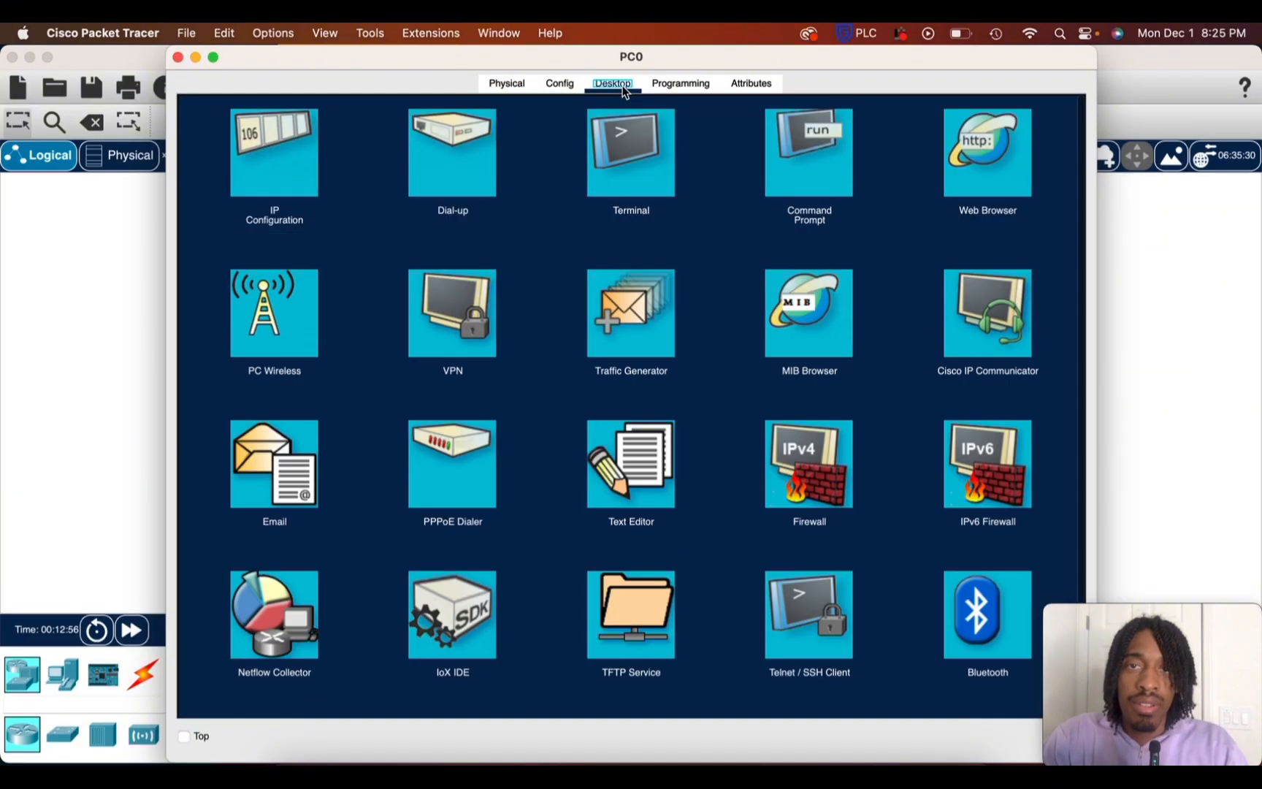
{"action": "left_click", "coordinate": [799, 145]}
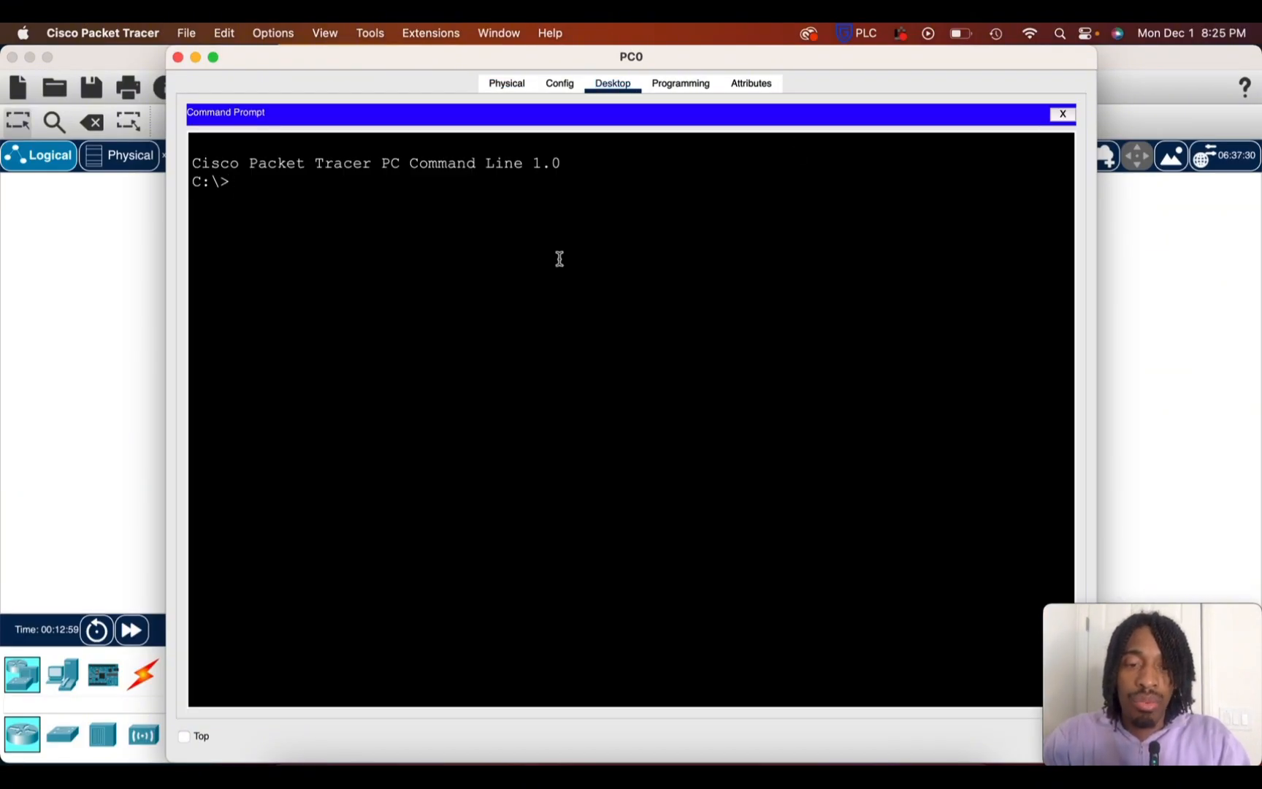
{"action": "type", "text": "pin "}
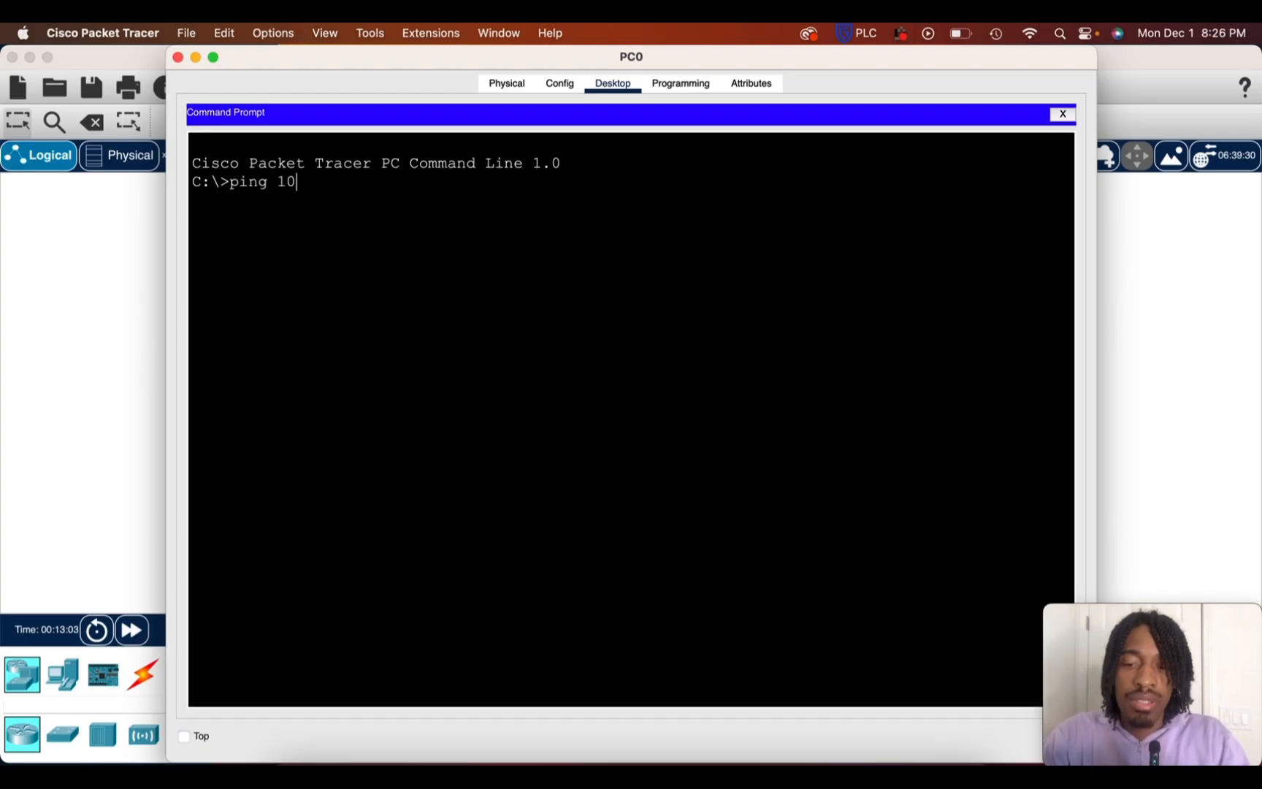
{"action": "type", "text": " 192.1"}
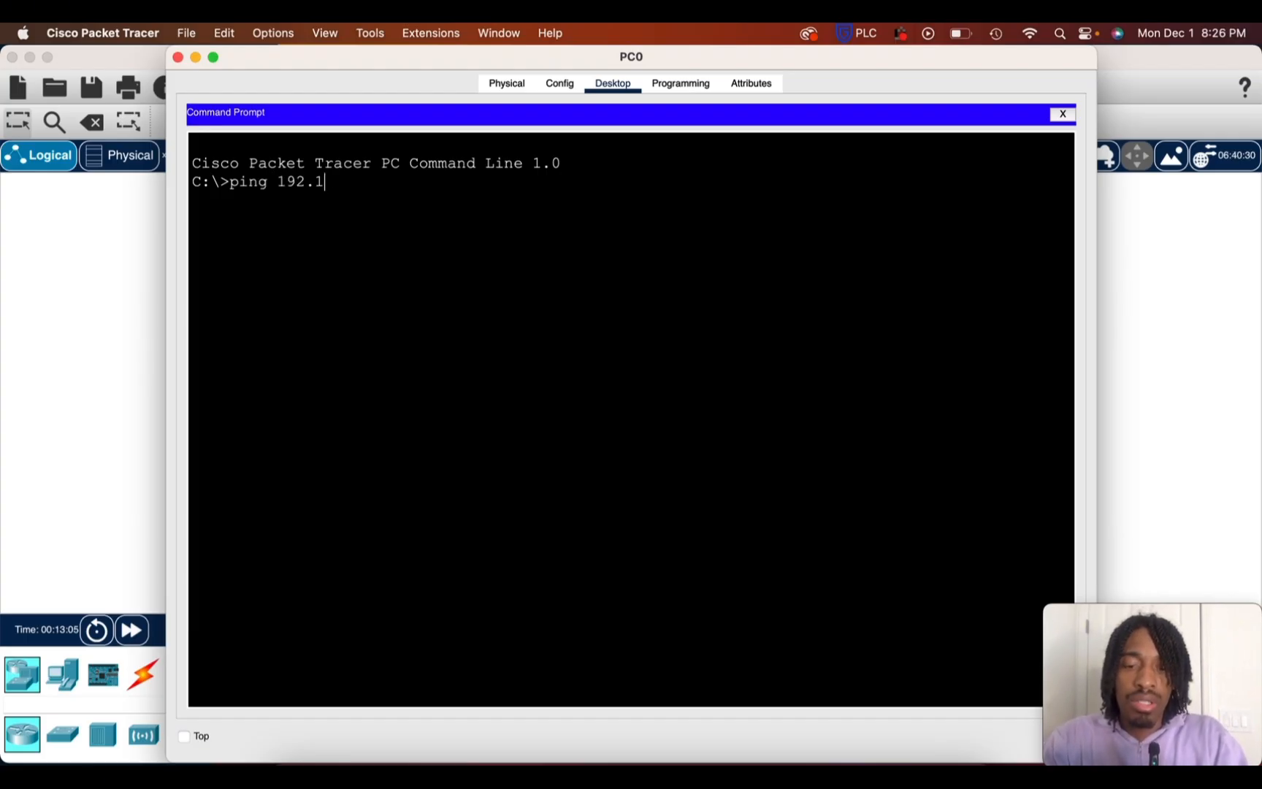
{"action": "type", "text": "68.10.3"}
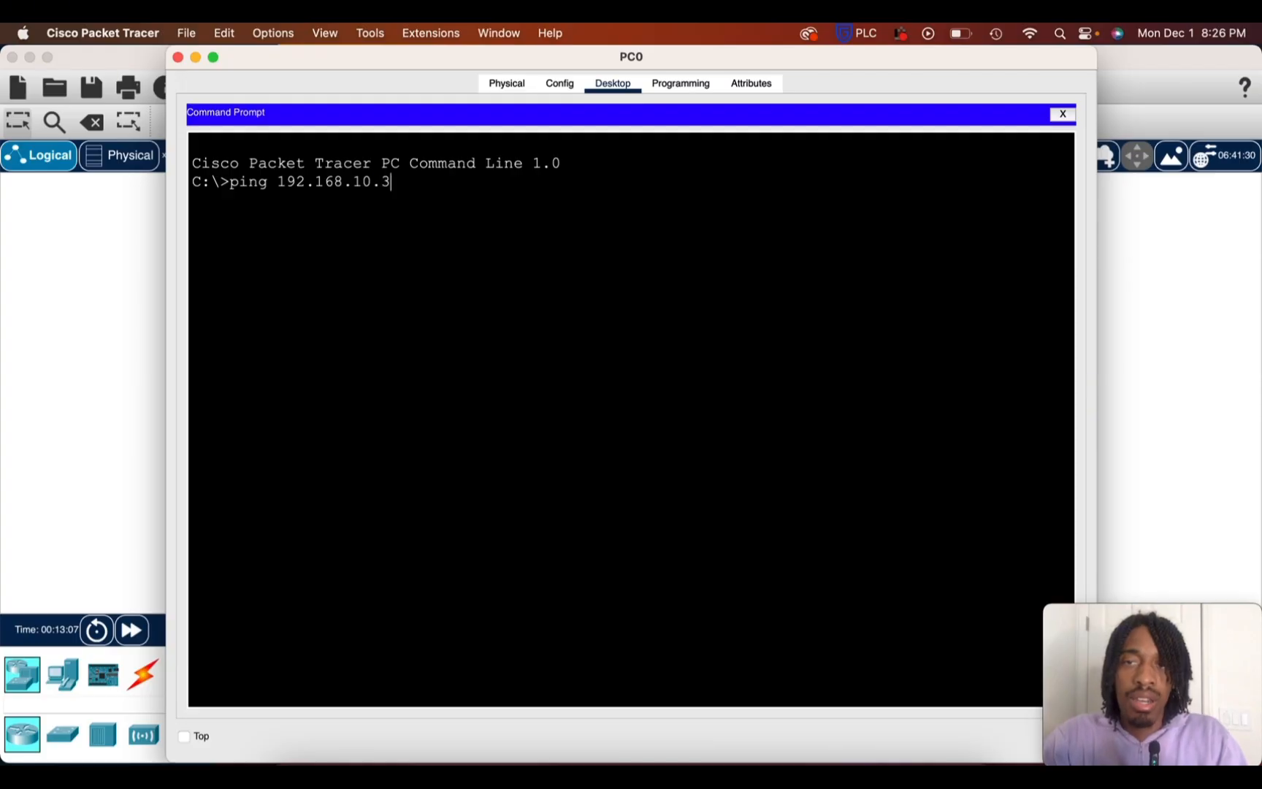
{"action": "key", "text": "Return"}
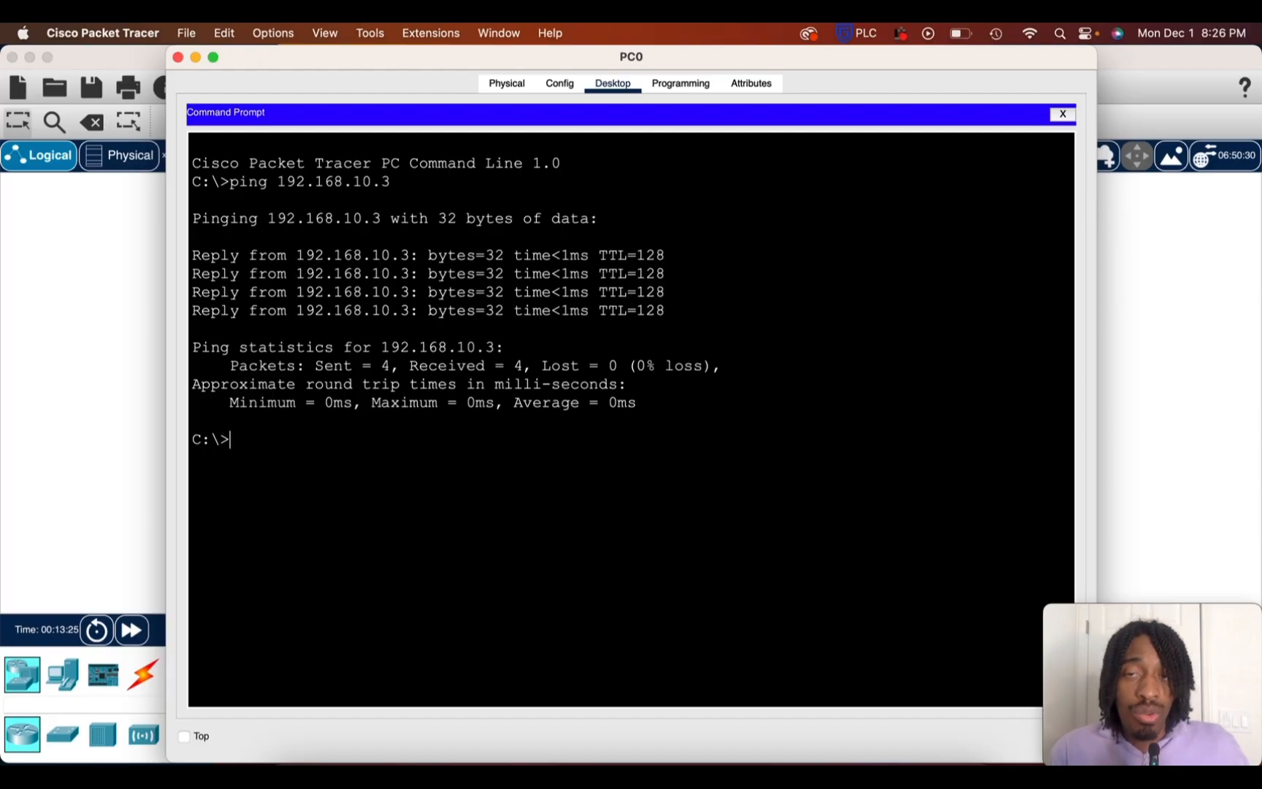
{"action": "left_click_drag", "start_coordinate": [465, 64], "coordinate": [464, 449]}
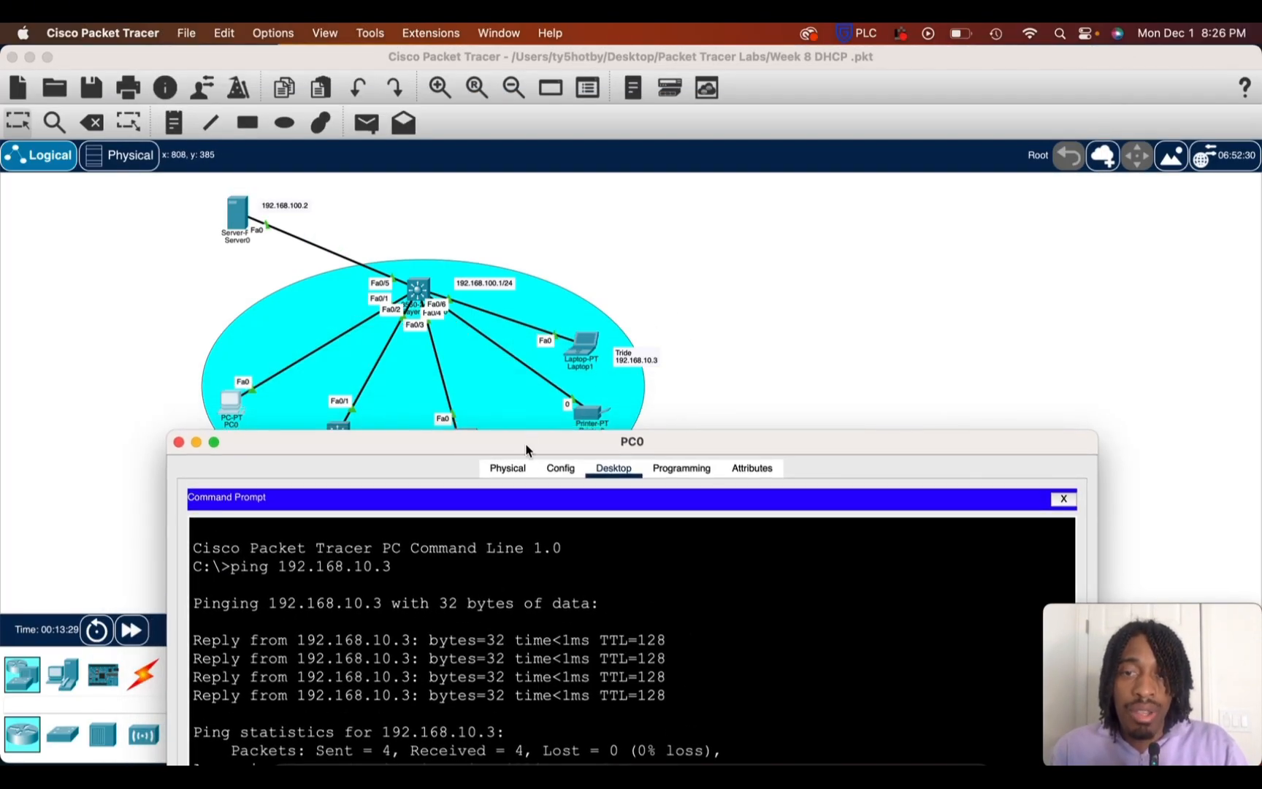
Bring PC0's Command Prompt back into full view and ping the DNS name tride
{"action": "left_click_drag", "start_coordinate": [526, 443], "coordinate": [515, 177]}
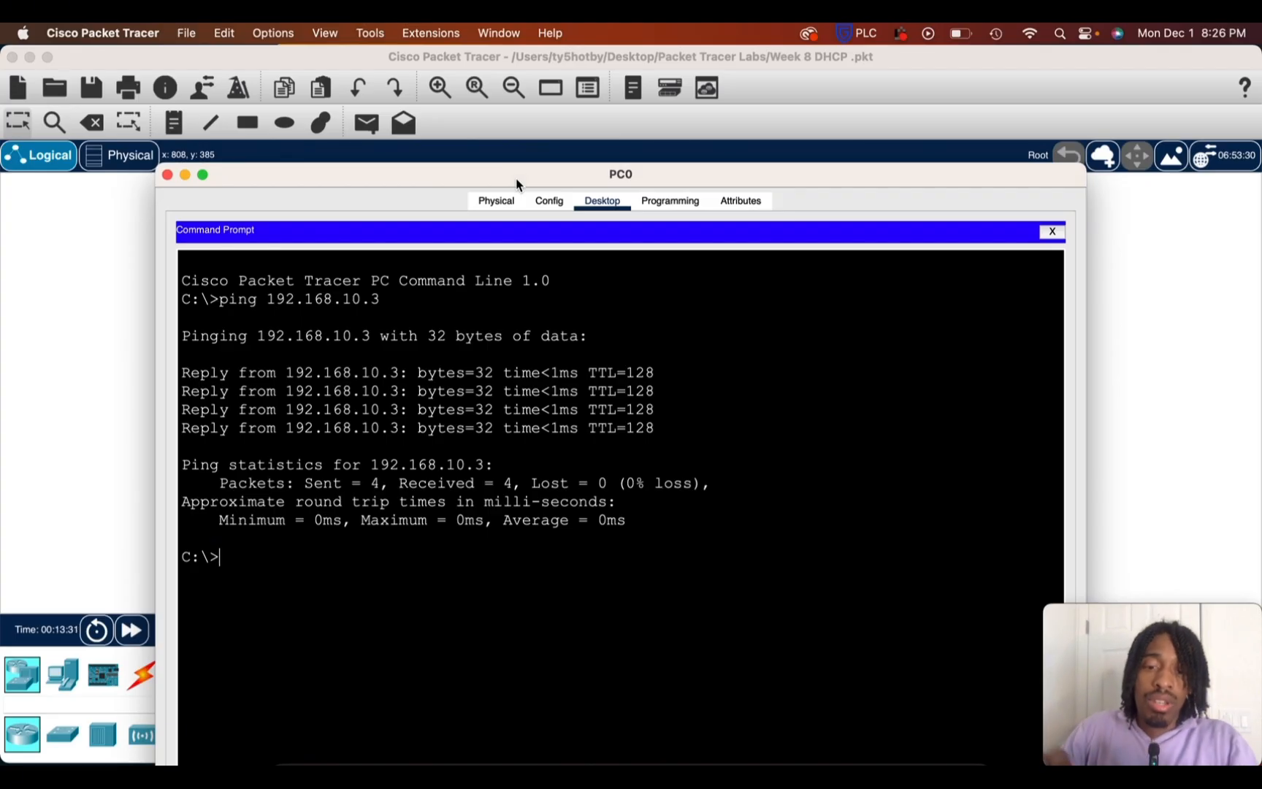
{"action": "type", "text": "ping "}
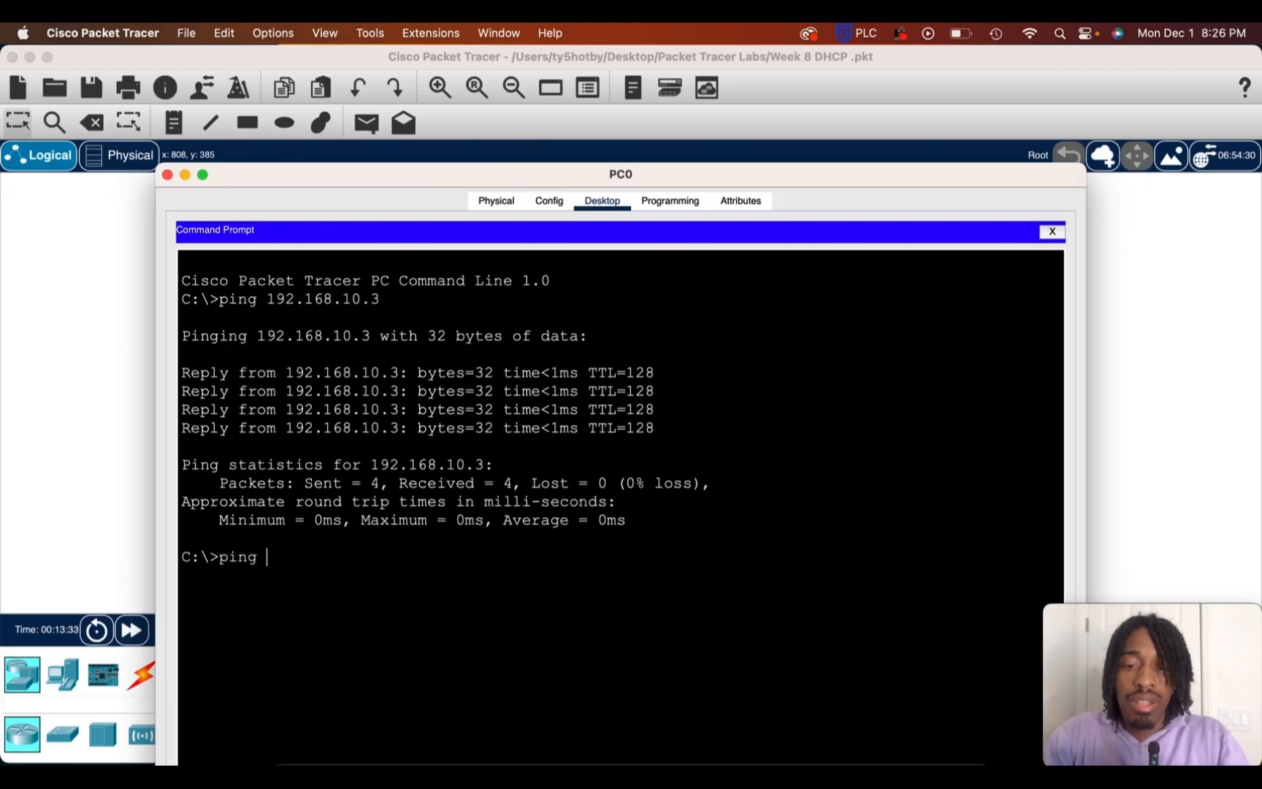
{"action": "type", "text": "tride"}
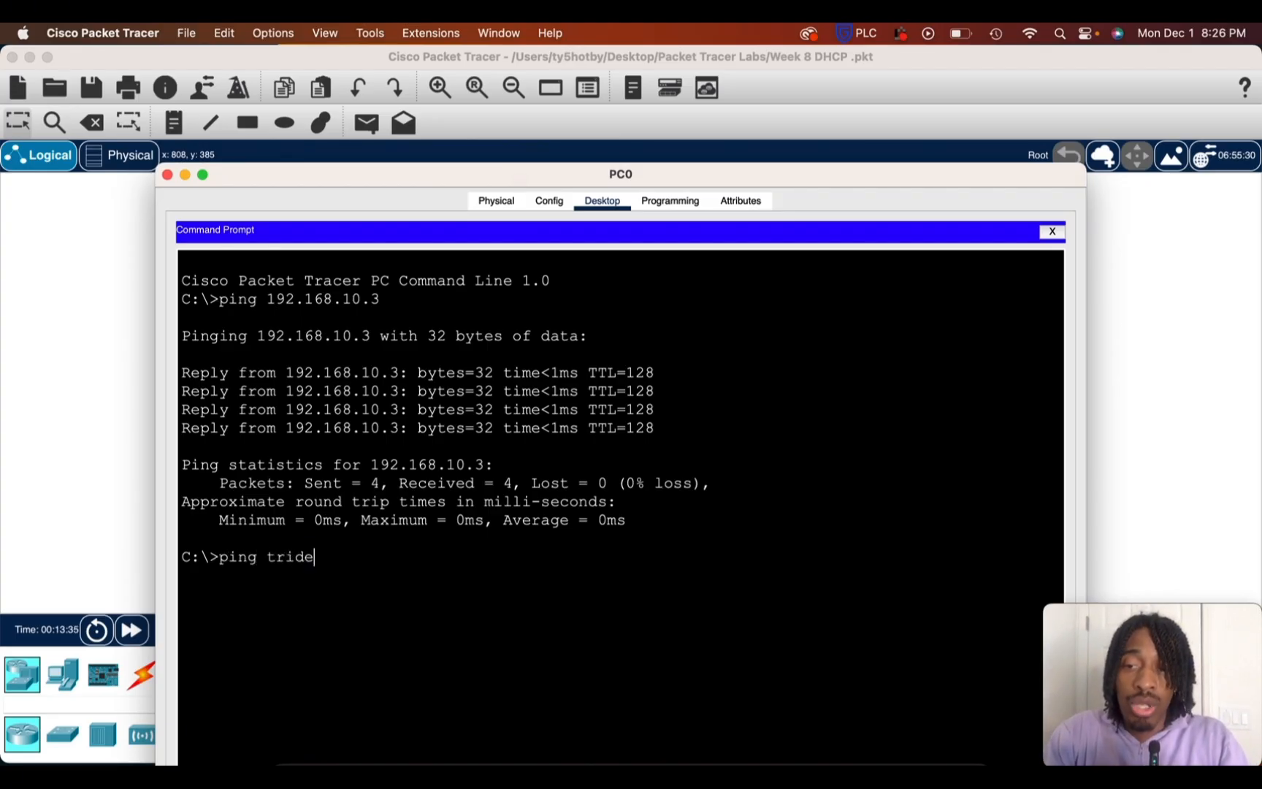
{"action": "key", "text": "Return"}
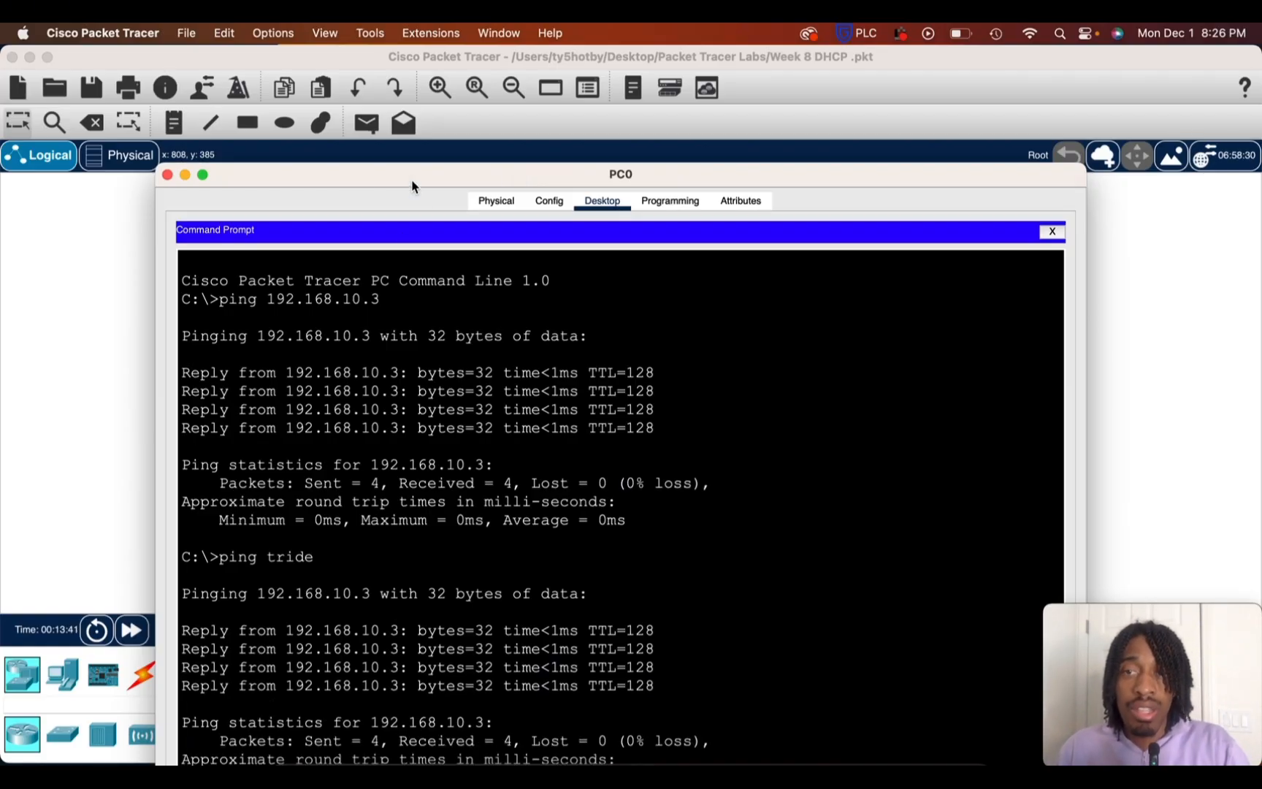
Ping the DNS name printer from PC0's Command Prompt, and close the PC0 window
{"action": "left_click_drag", "start_coordinate": [412, 185], "coordinate": [411, 83]}
{"action": "type", "text": "pi"}
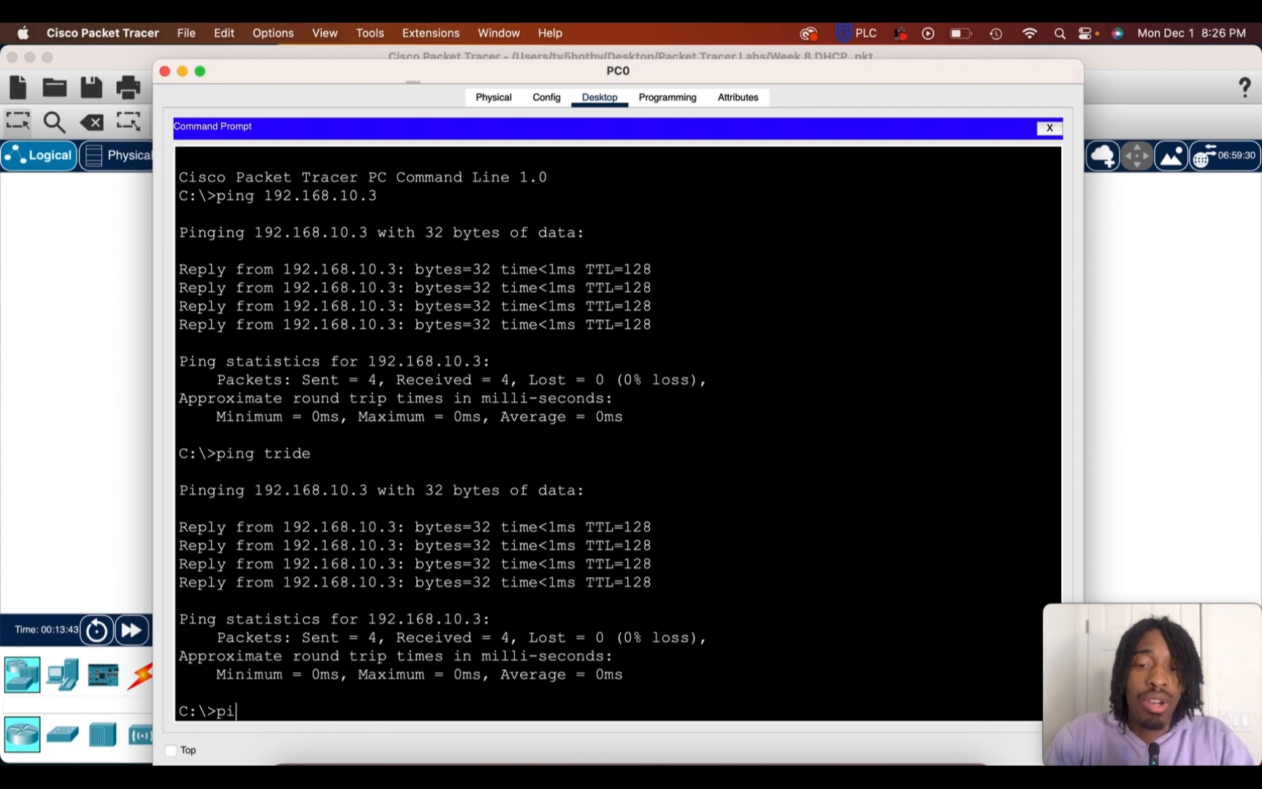
{"action": "type", "text": "ng printer"}
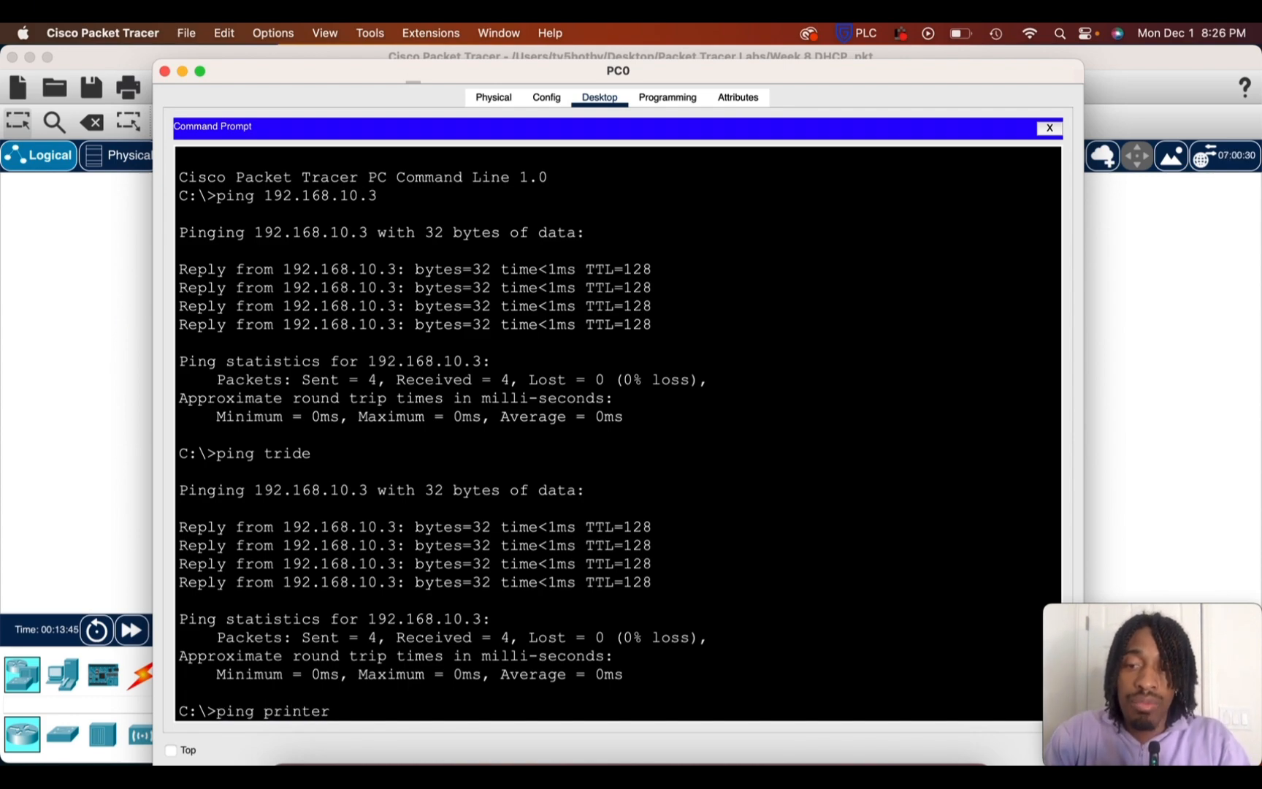
{"action": "key", "text": "Return"}
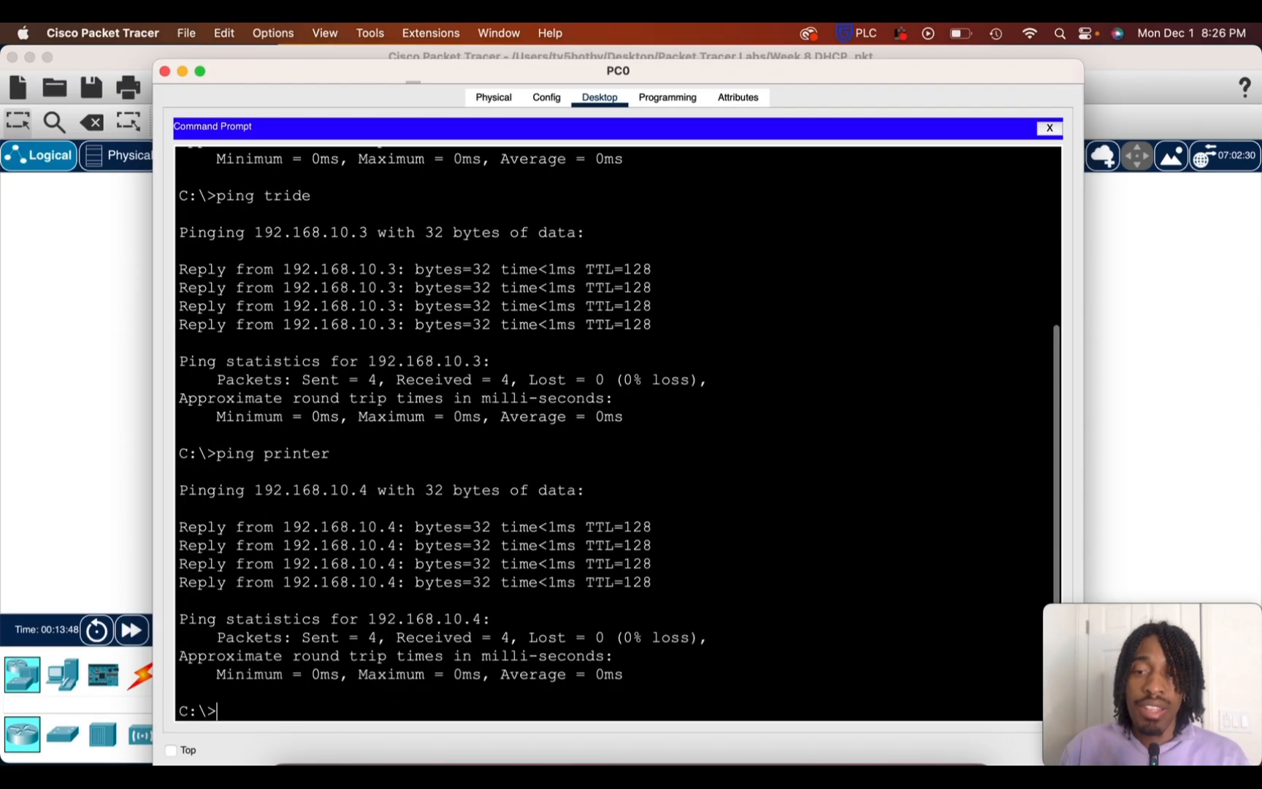
{"action": "left_click", "coordinate": [165, 71]}
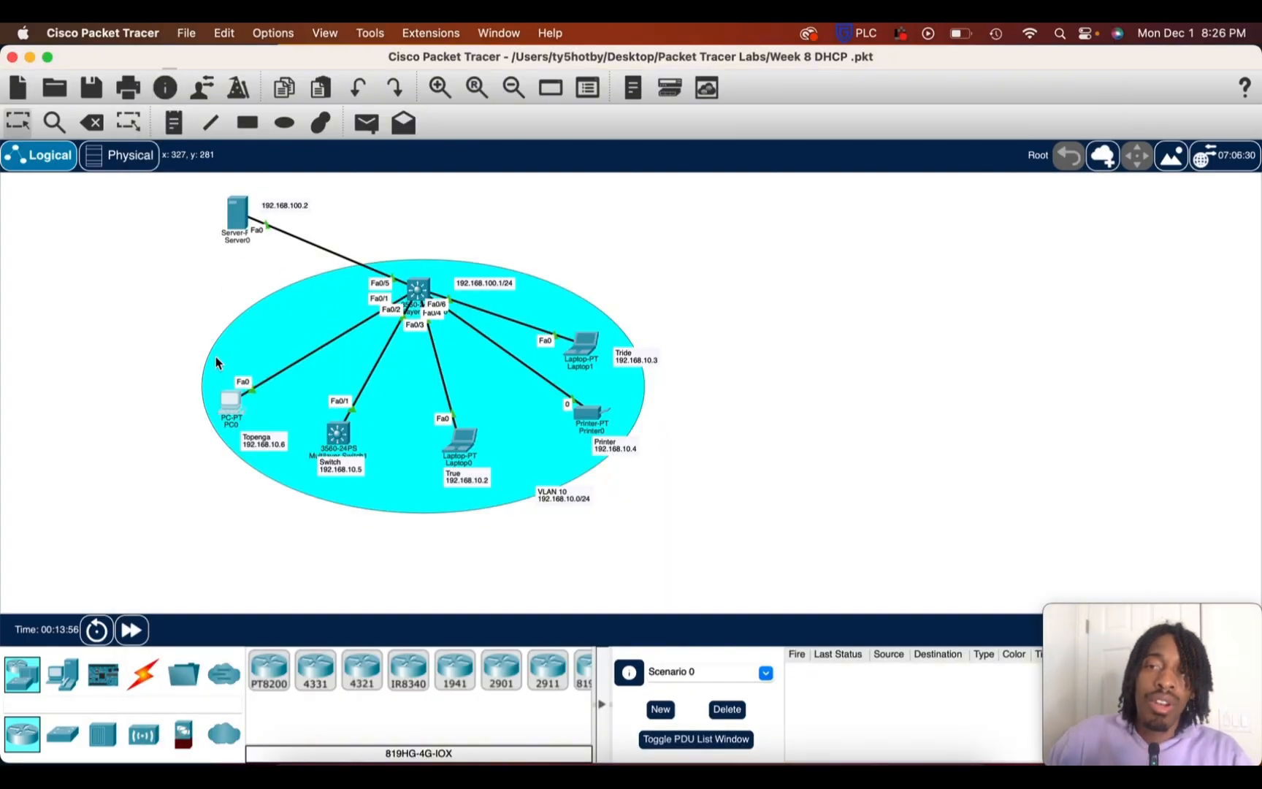
Inspect the DNS cache in Server0's DNS service settings, and close the Server0 window
{"action": "left_click", "coordinate": [237, 214]}
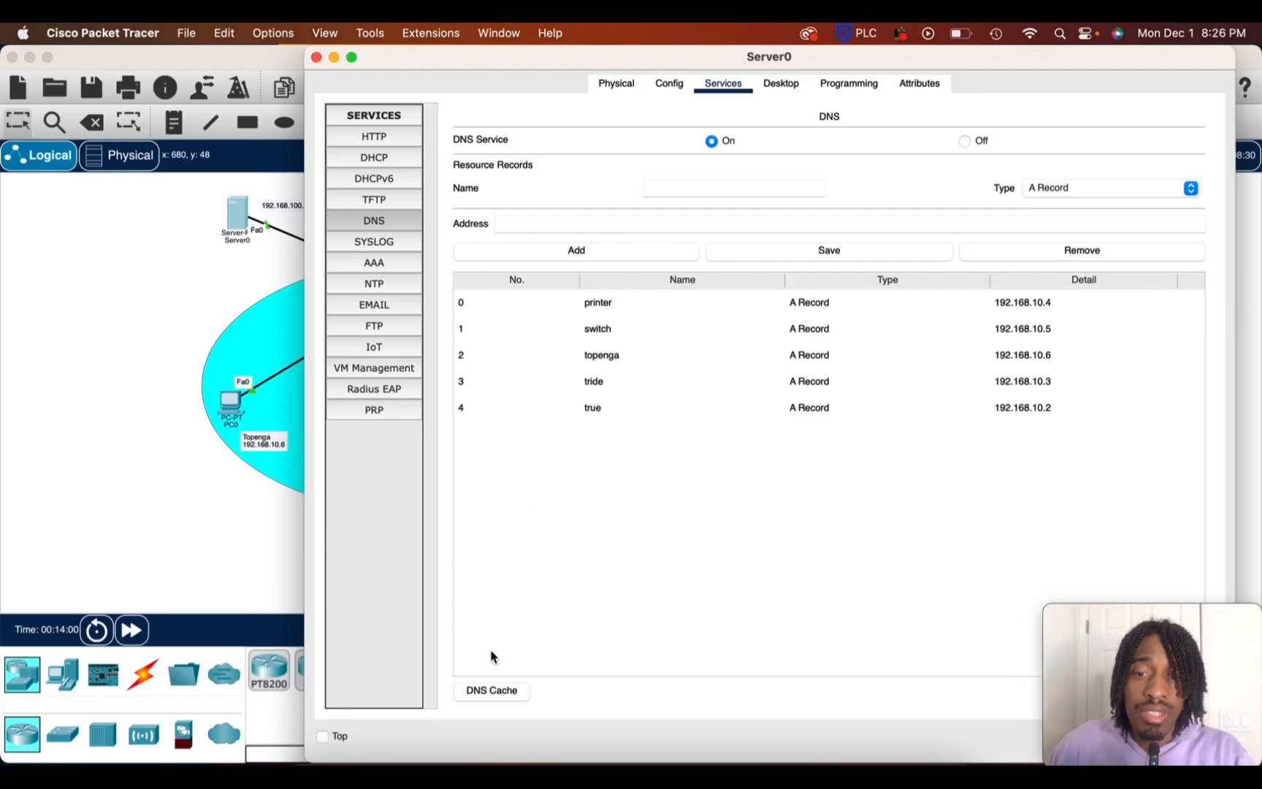
{"action": "left_click", "coordinate": [491, 693]}
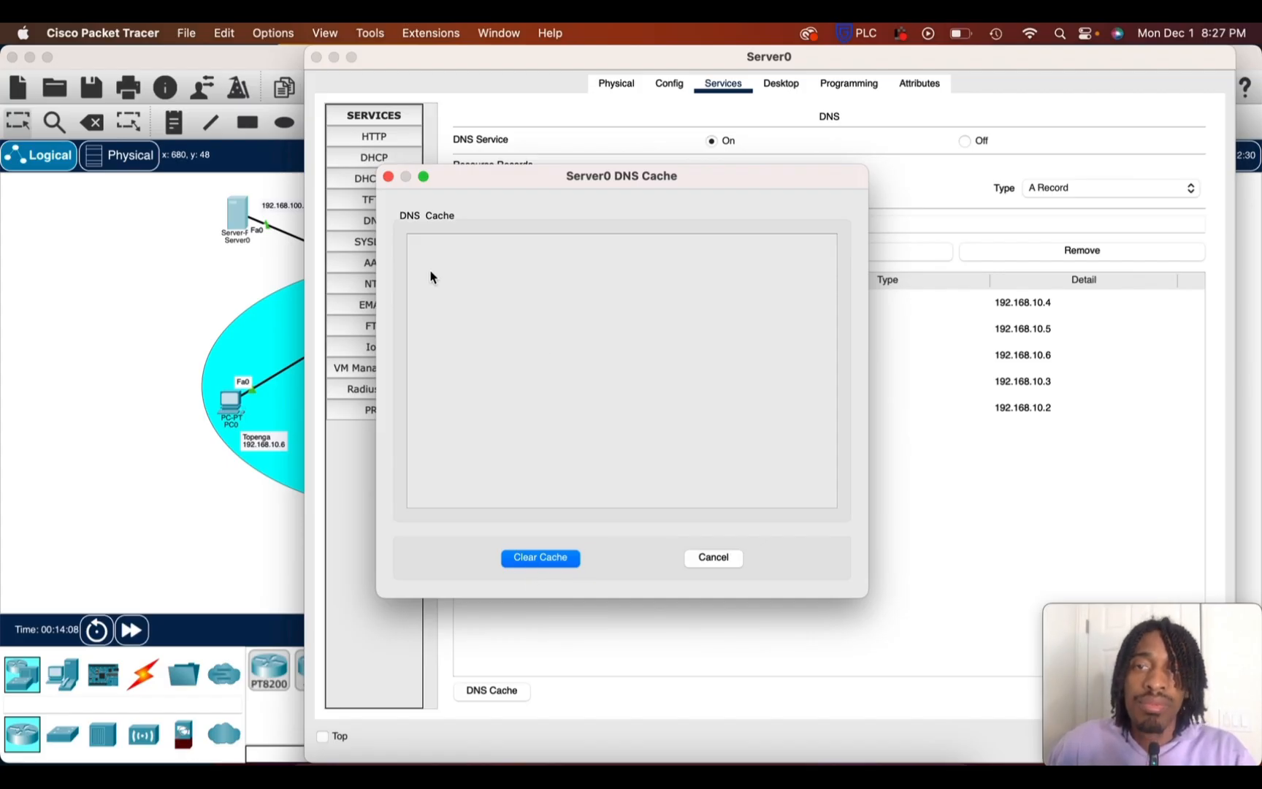
{"action": "left_click", "coordinate": [388, 176]}
{"action": "left_click", "coordinate": [510, 690]}
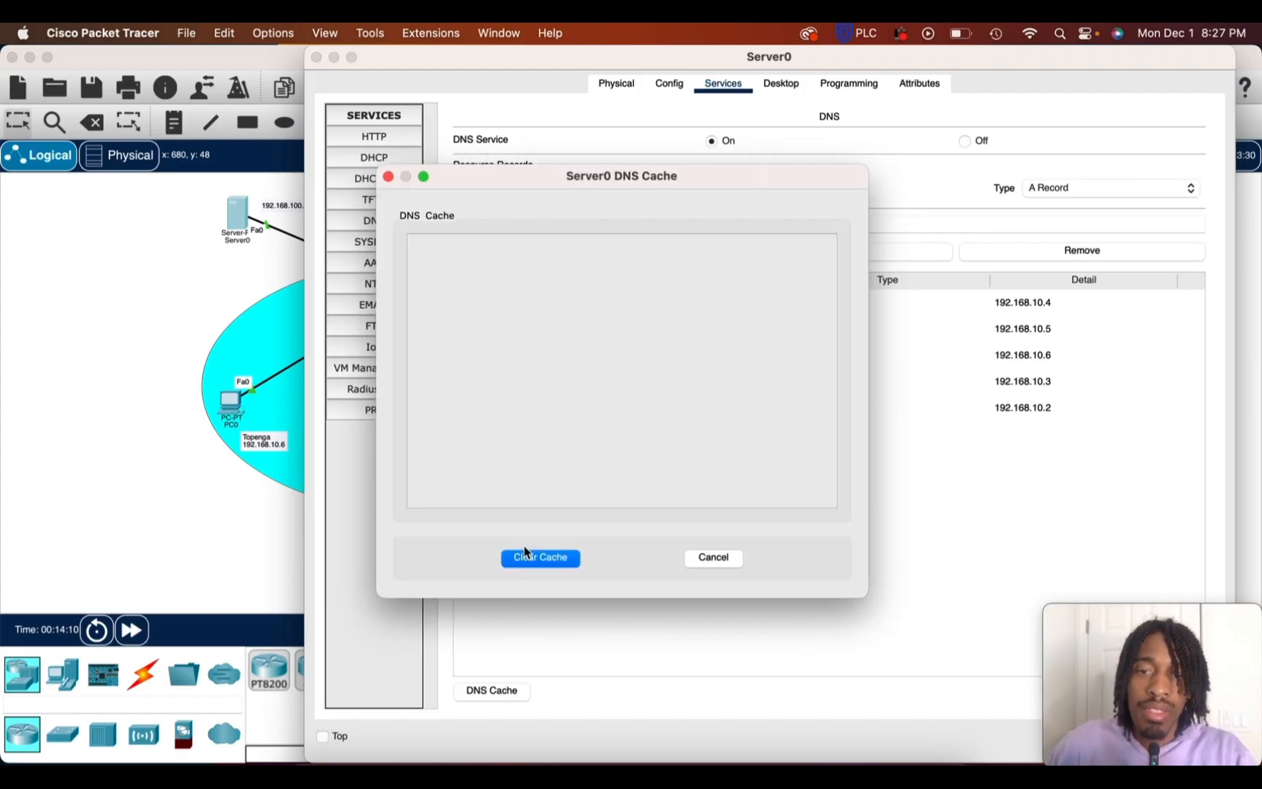
{"action": "left_click", "coordinate": [388, 177]}
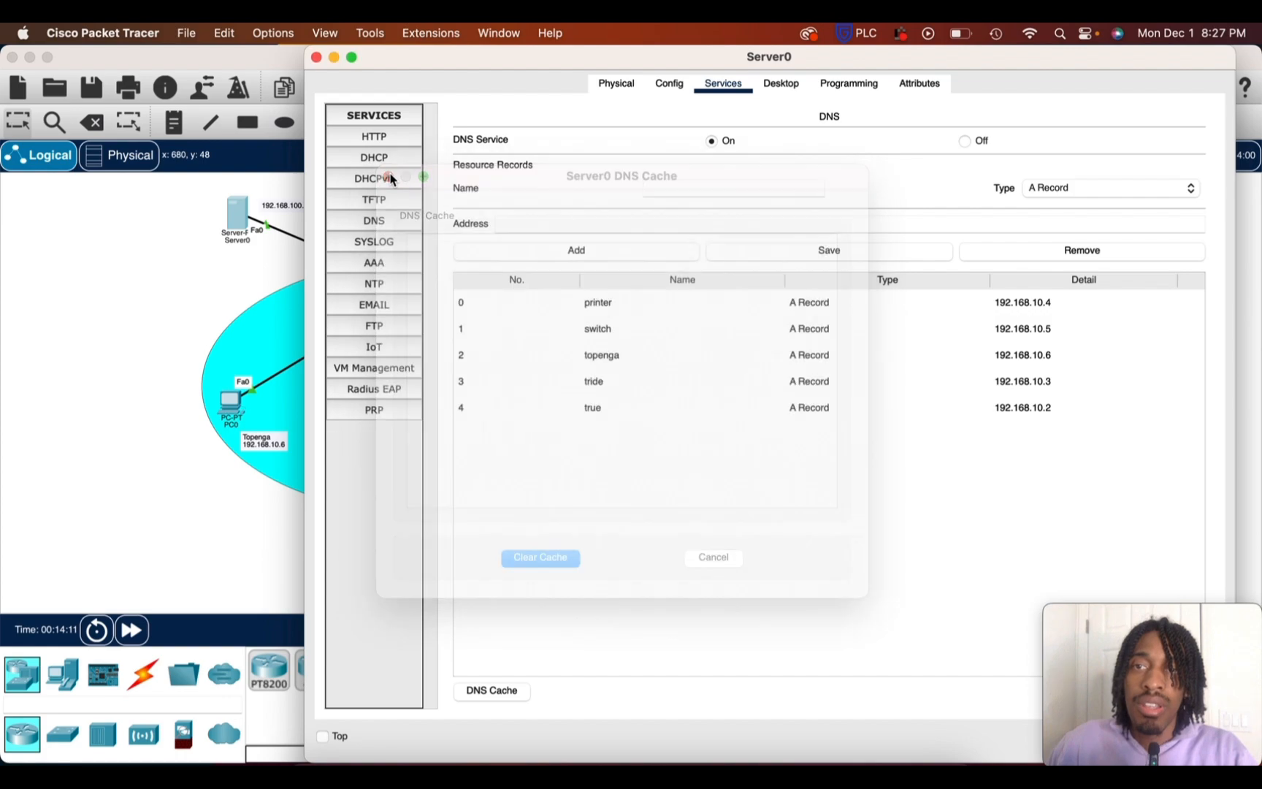
{"action": "left_click", "coordinate": [316, 57]}
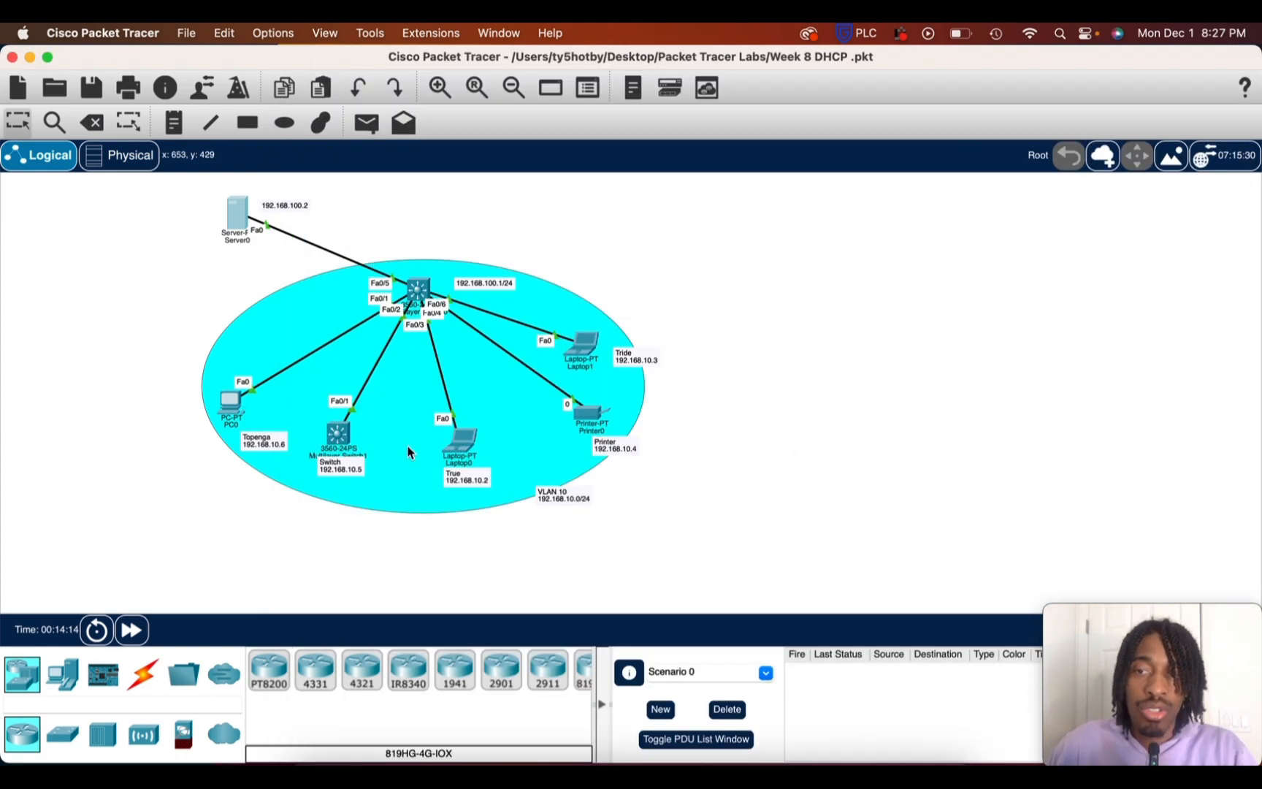
Reopen PC0's Command Prompt, check the device names in the topology, and enter ping true at the prompt without running it
{"action": "left_click", "coordinate": [231, 403]}
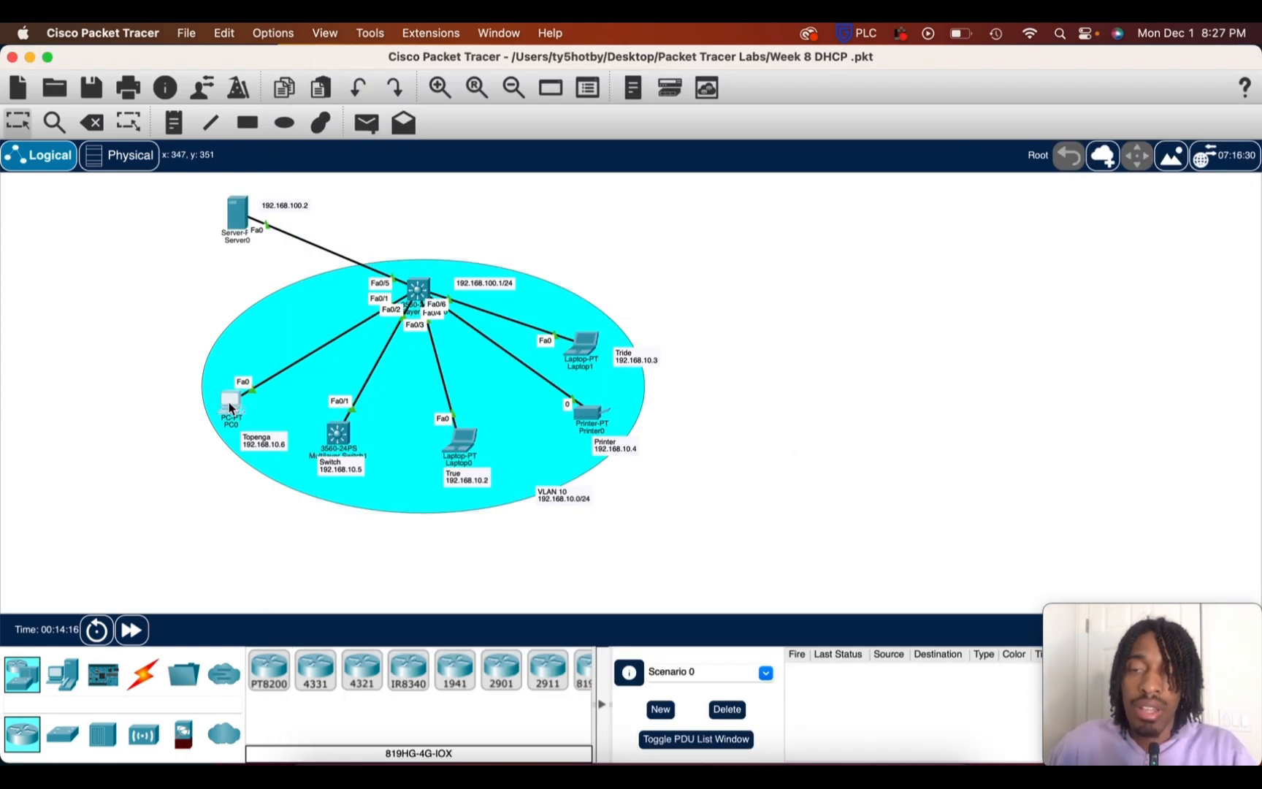
{"action": "left_click", "coordinate": [808, 186]}
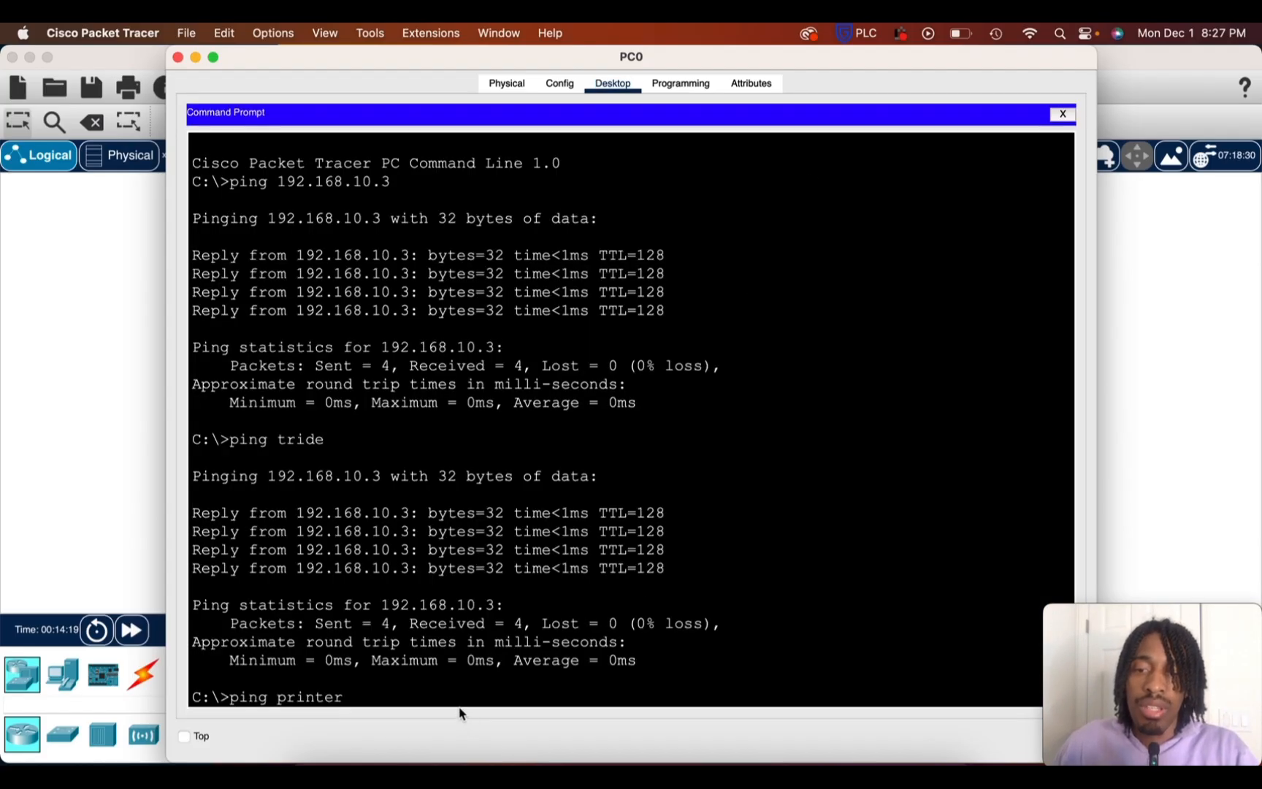
{"action": "key", "text": "Return"}
{"action": "key", "text": "Return"}
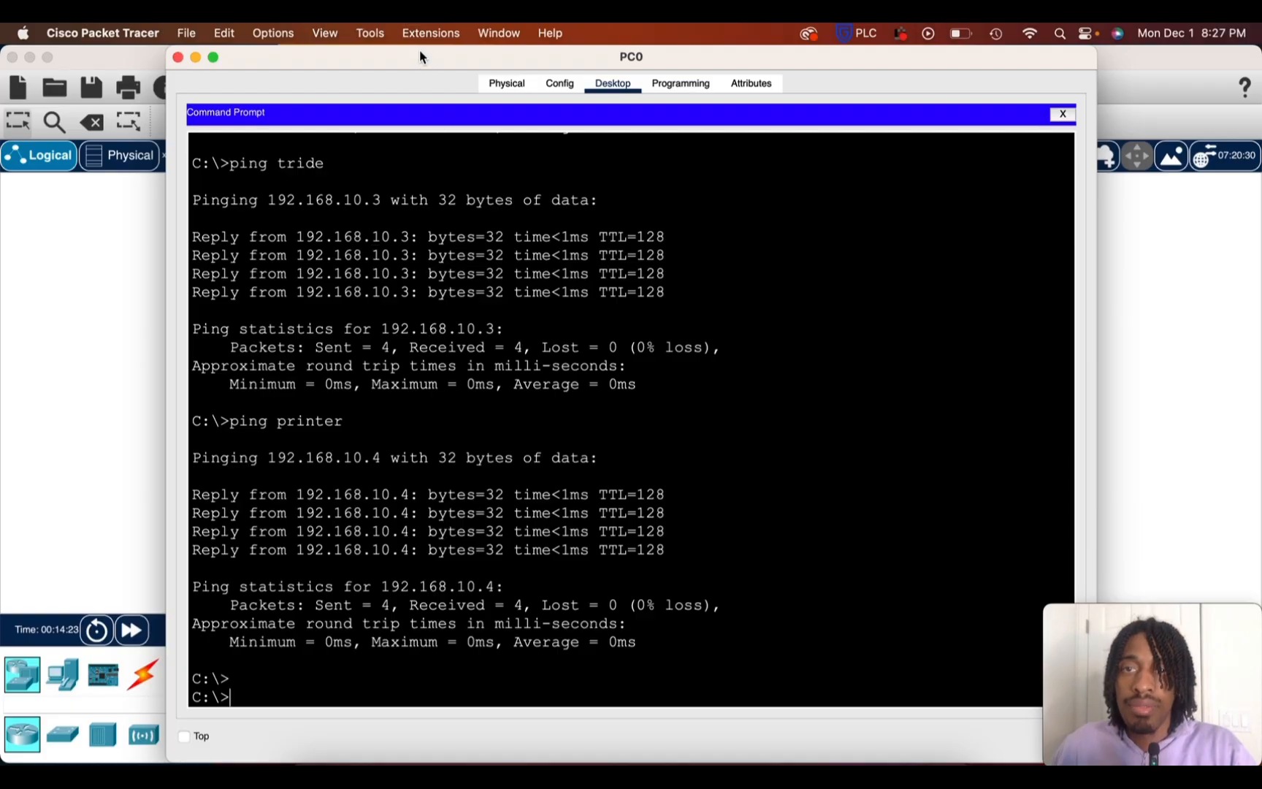
{"action": "left_click_drag", "start_coordinate": [421, 57], "coordinate": [515, 534]}
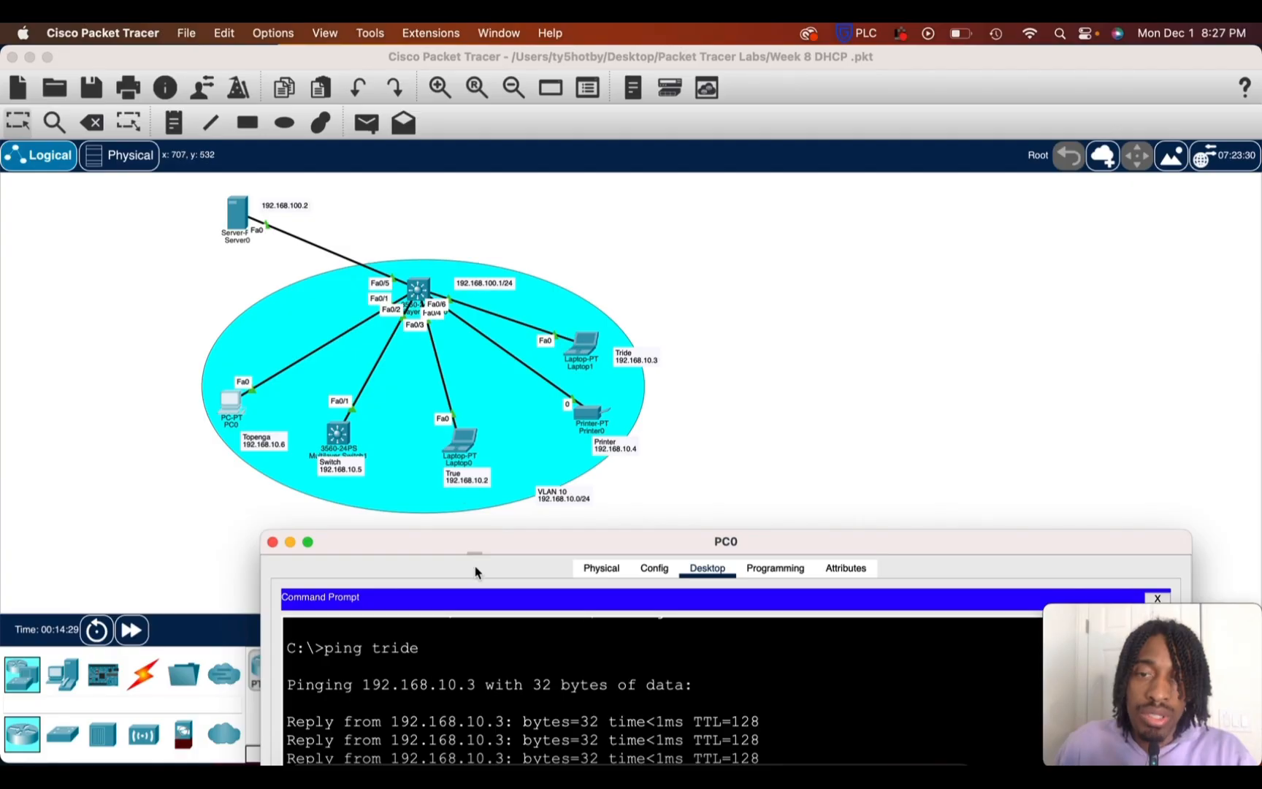
{"action": "left_click_drag", "start_coordinate": [469, 547], "coordinate": [386, 130]}
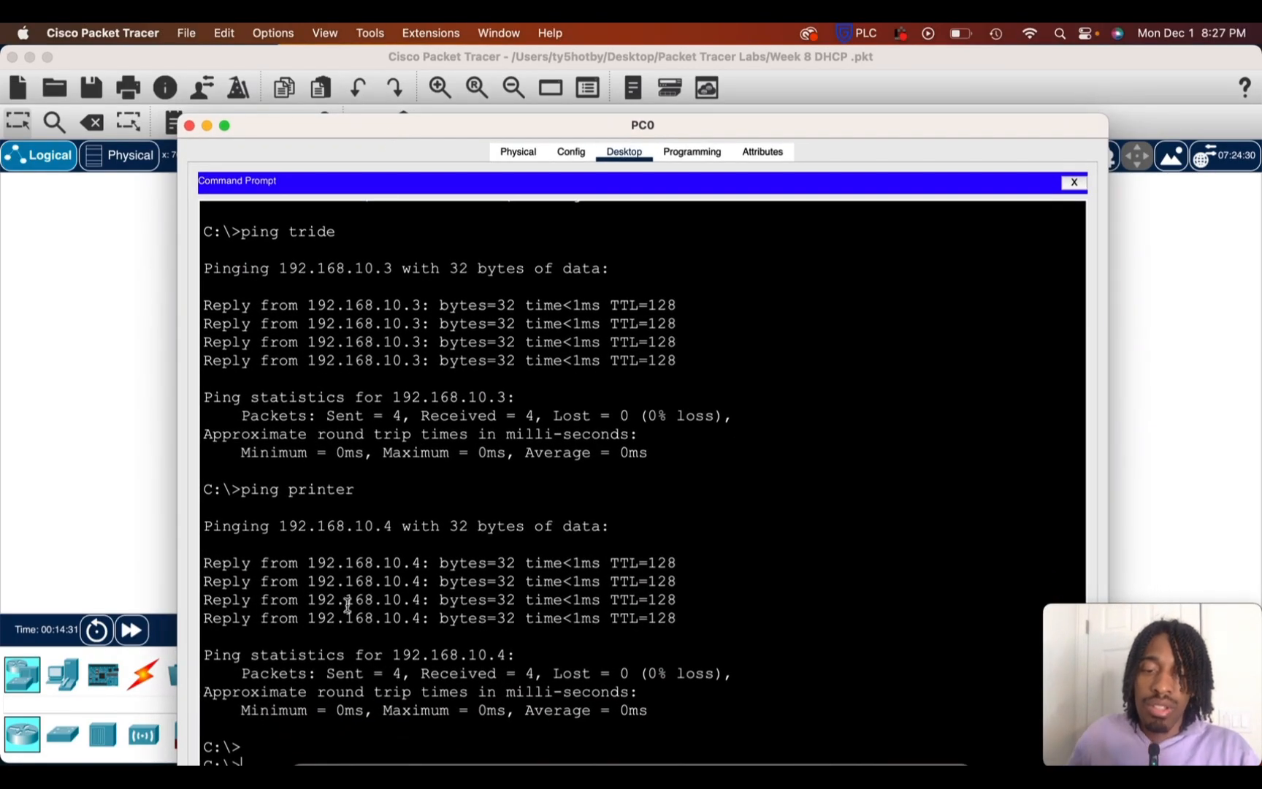
{"action": "type", "text": "ing two"}
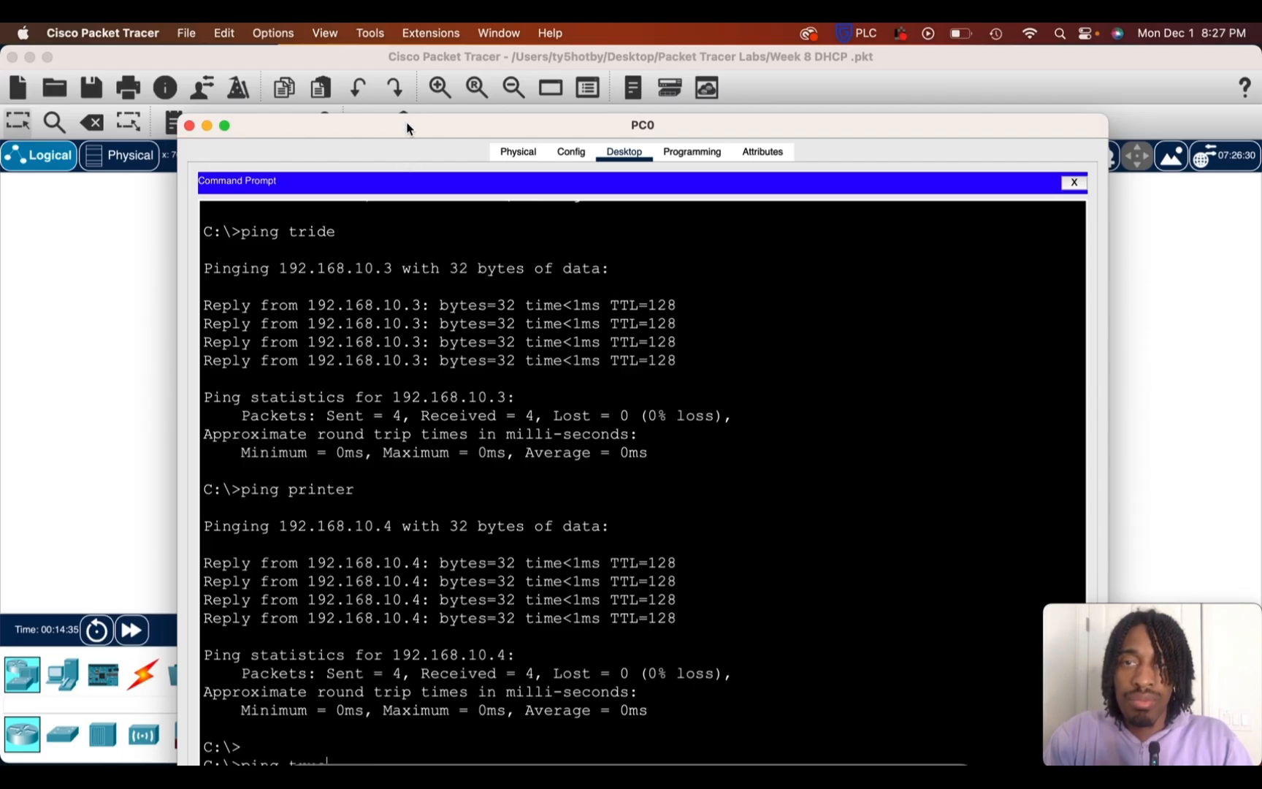
{"action": "left_click_drag", "start_coordinate": [408, 127], "coordinate": [418, 27]}
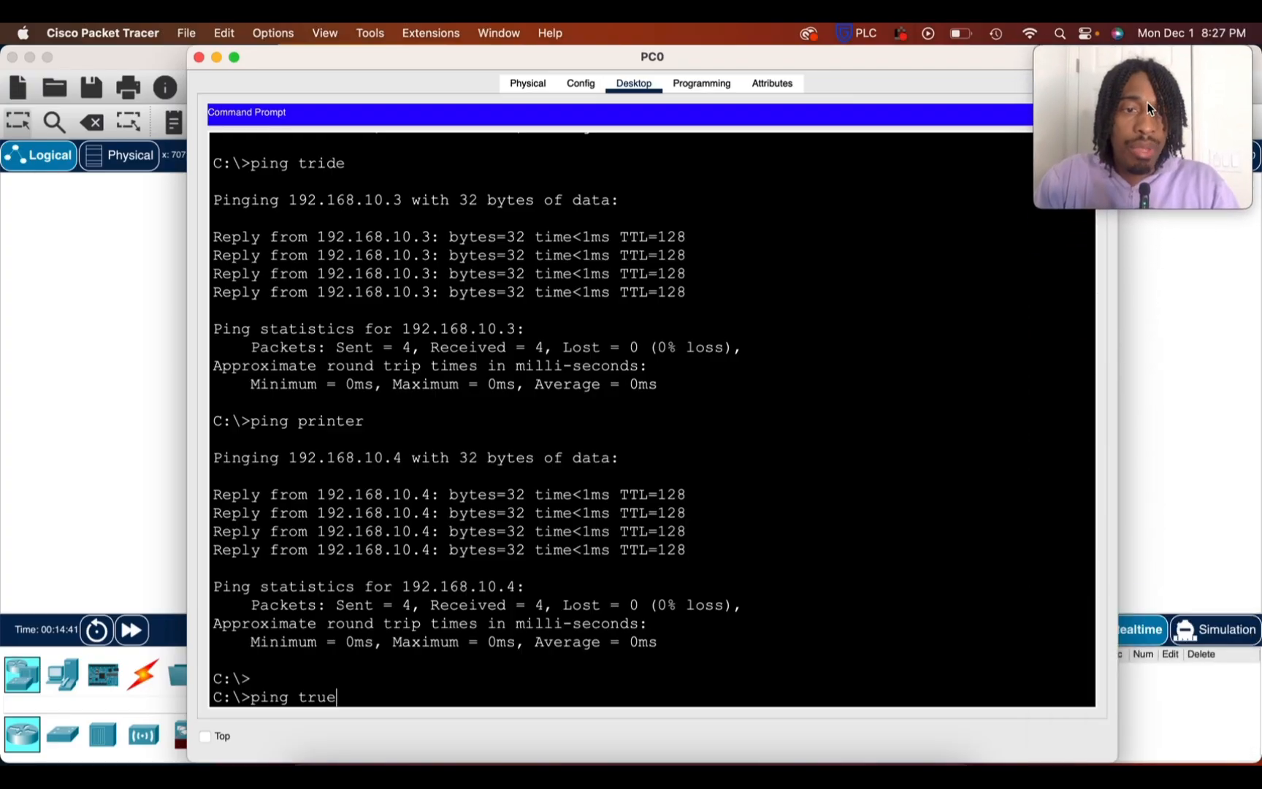
In Simulation mode, run the prepared ping true command from PC0 and play its packet events in the topology
{"action": "left_click", "coordinate": [1224, 628]}
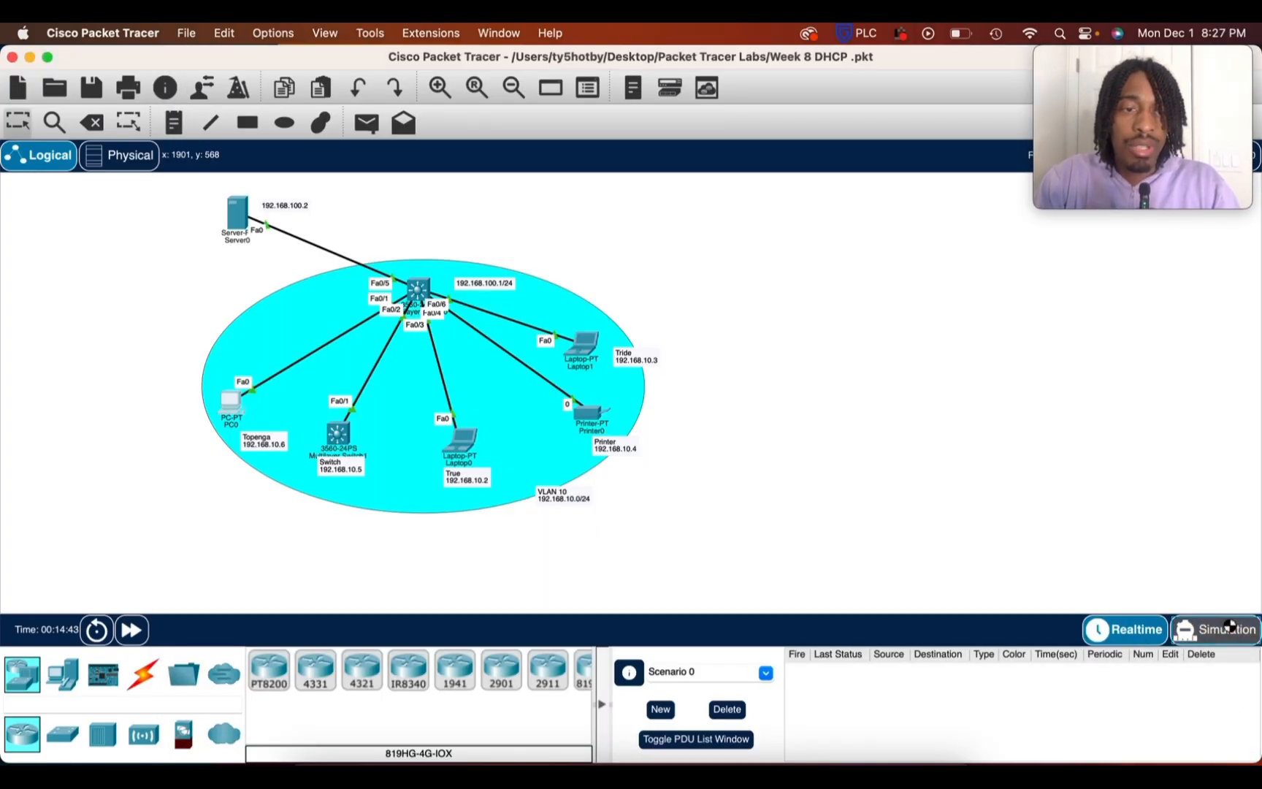
{"action": "left_click", "coordinate": [1226, 627]}
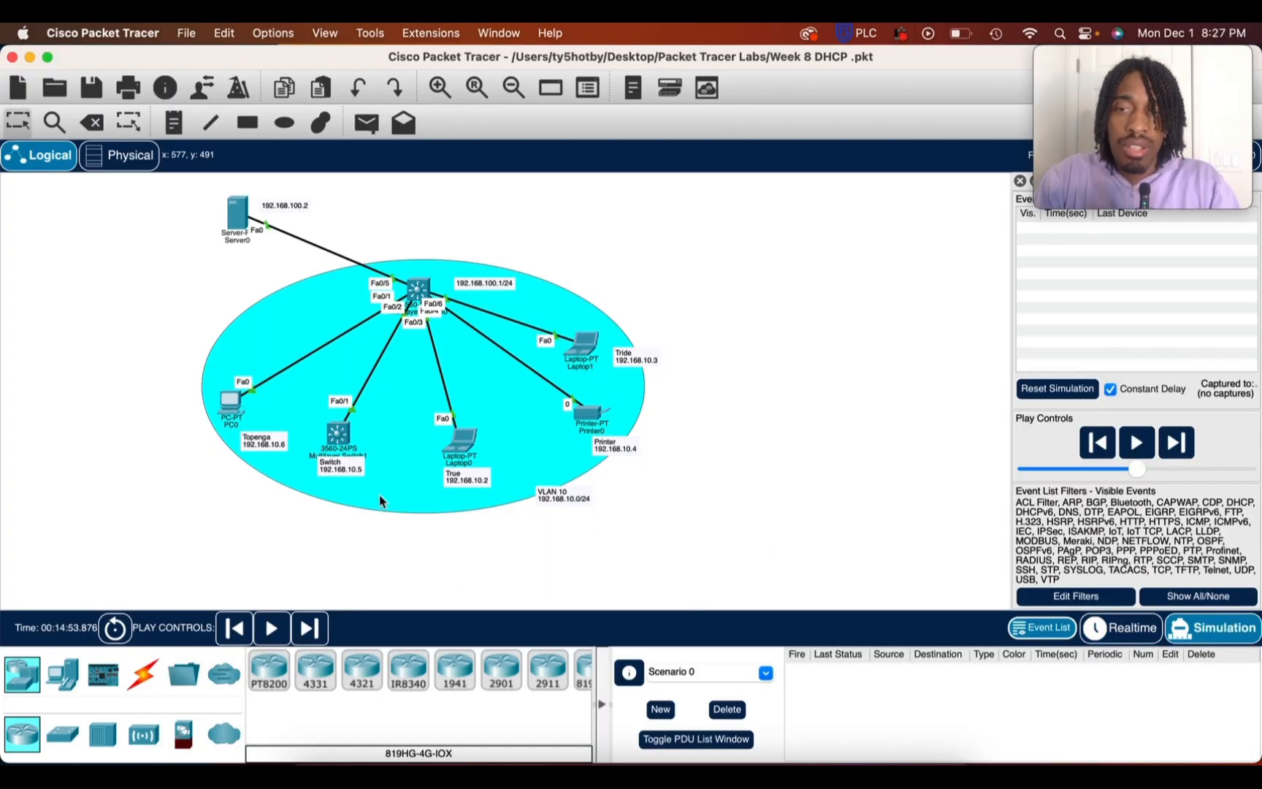
{"action": "left_click", "coordinate": [241, 403]}
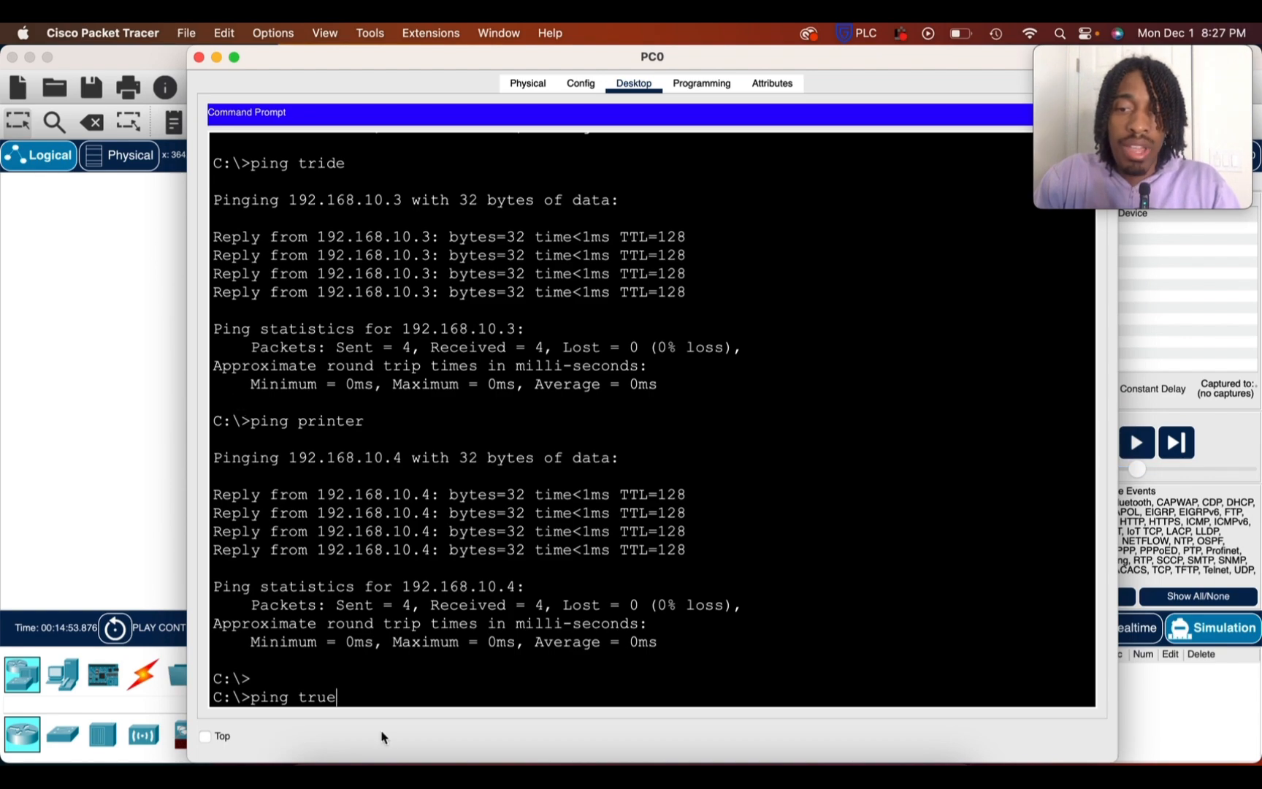
{"action": "key", "text": "Return"}
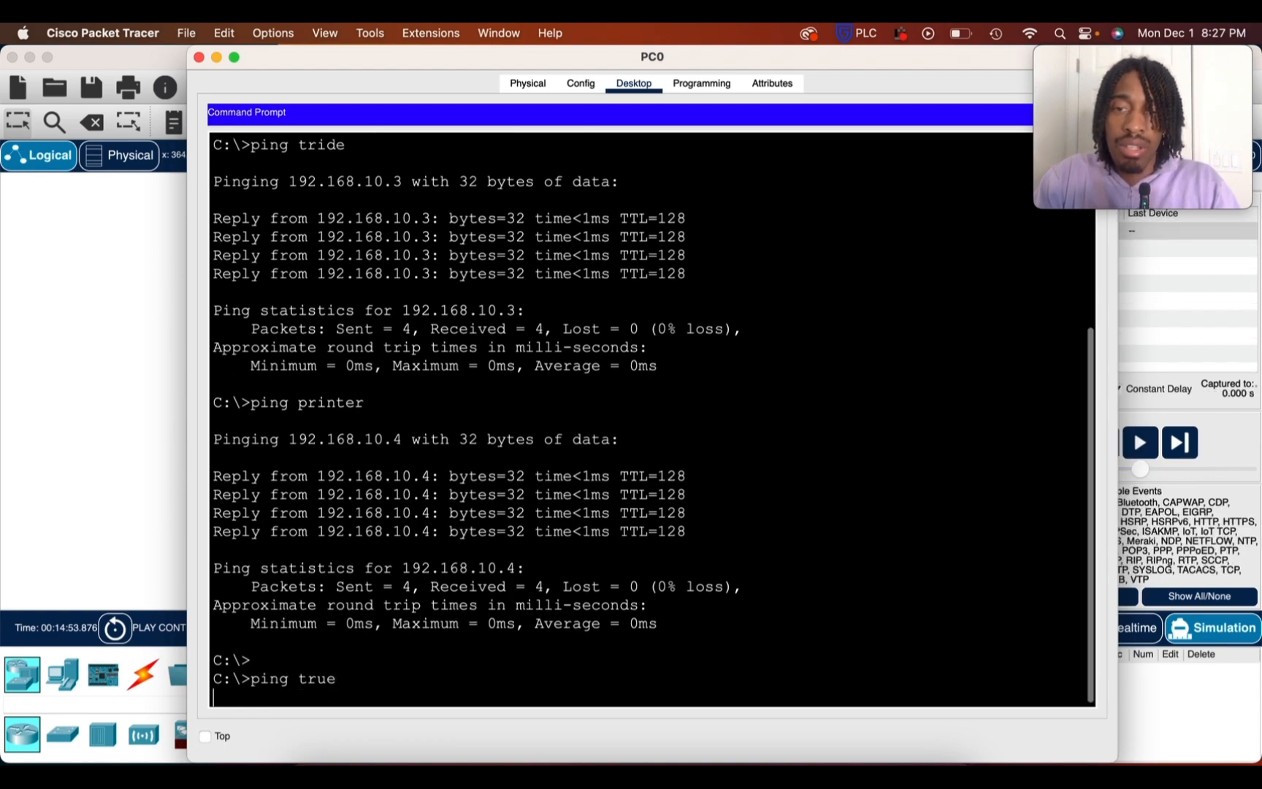
{"action": "left_click", "coordinate": [216, 56]}
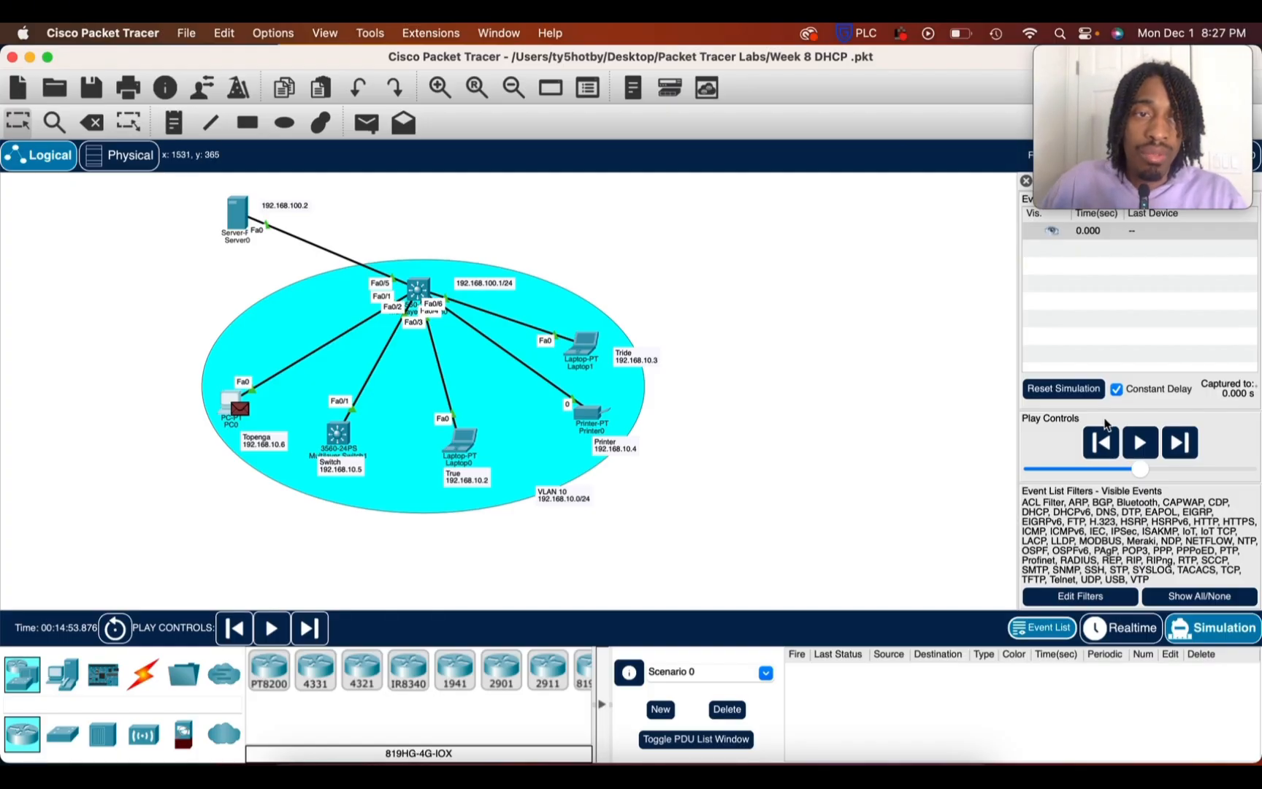
{"action": "left_click", "coordinate": [1143, 442]}
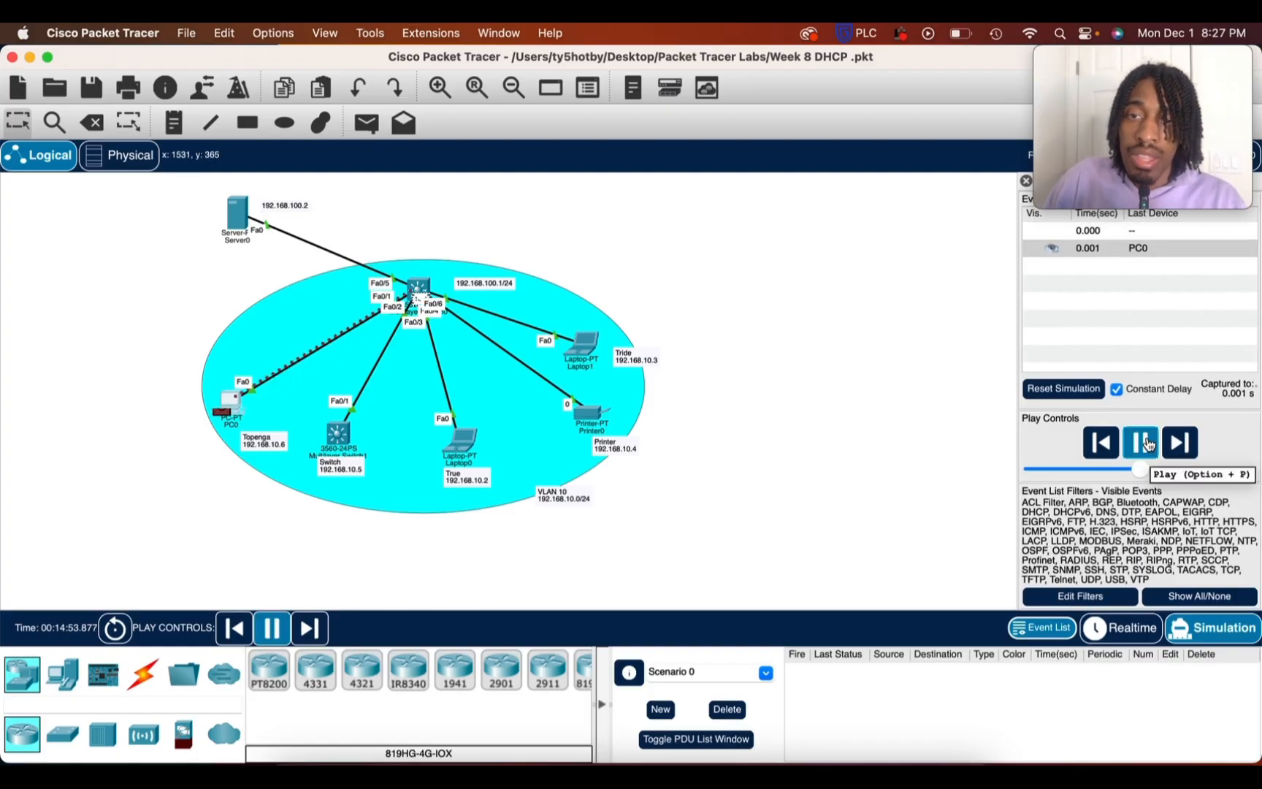